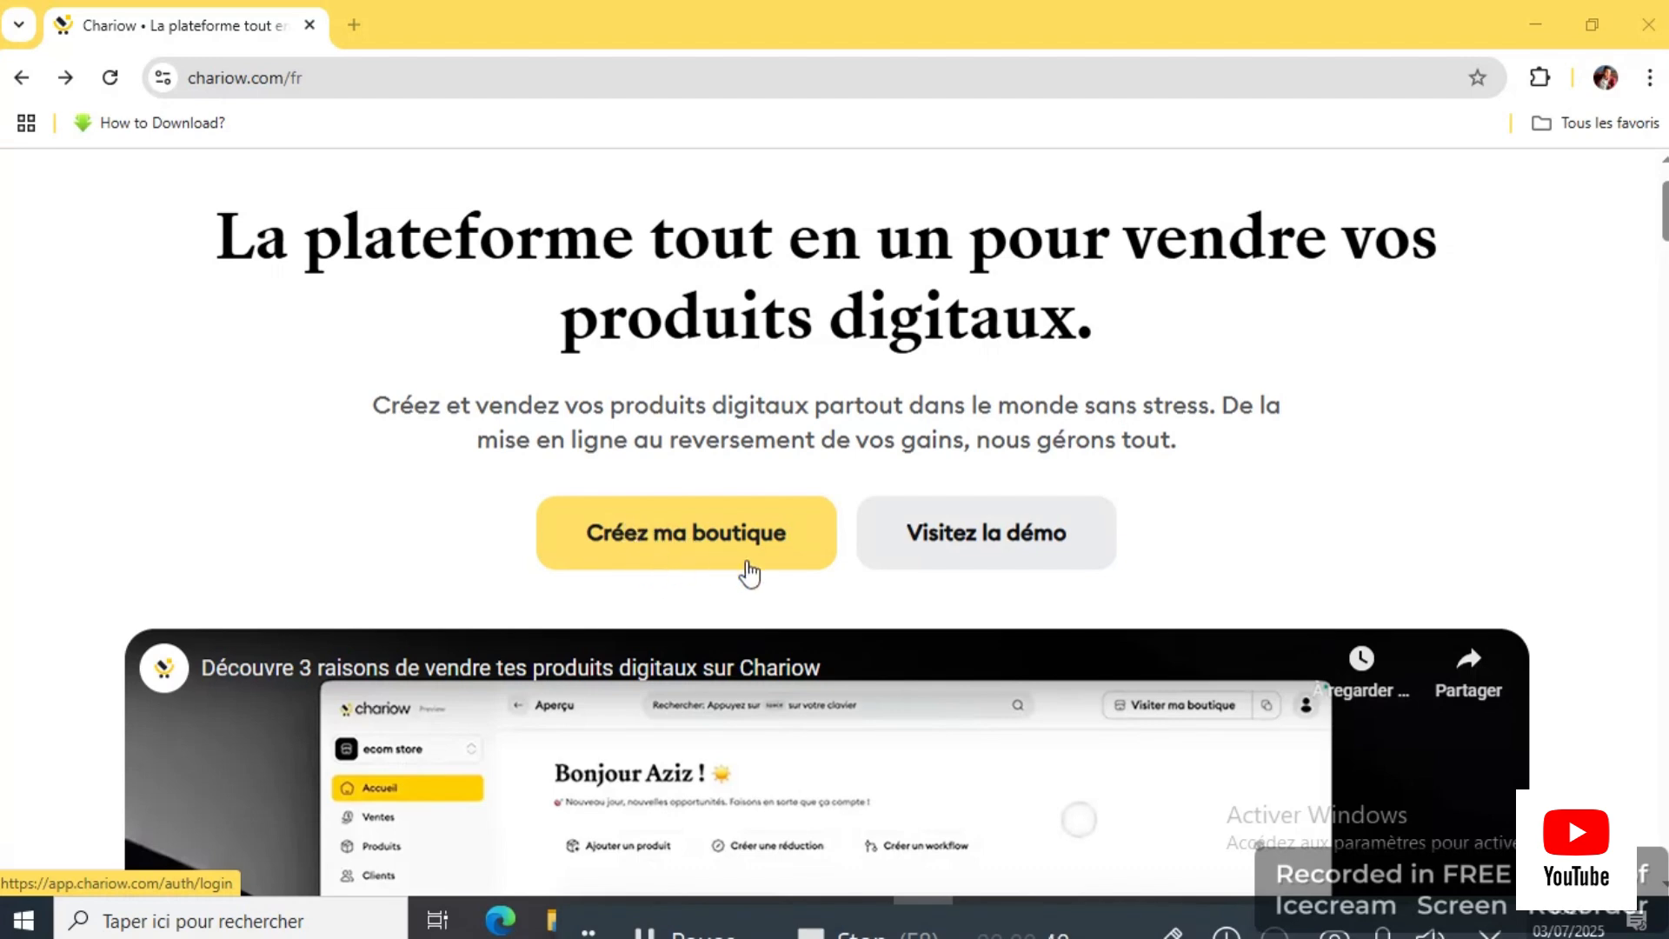
Step: Start creating a store account and enter the first and last name
left_click(722, 540)
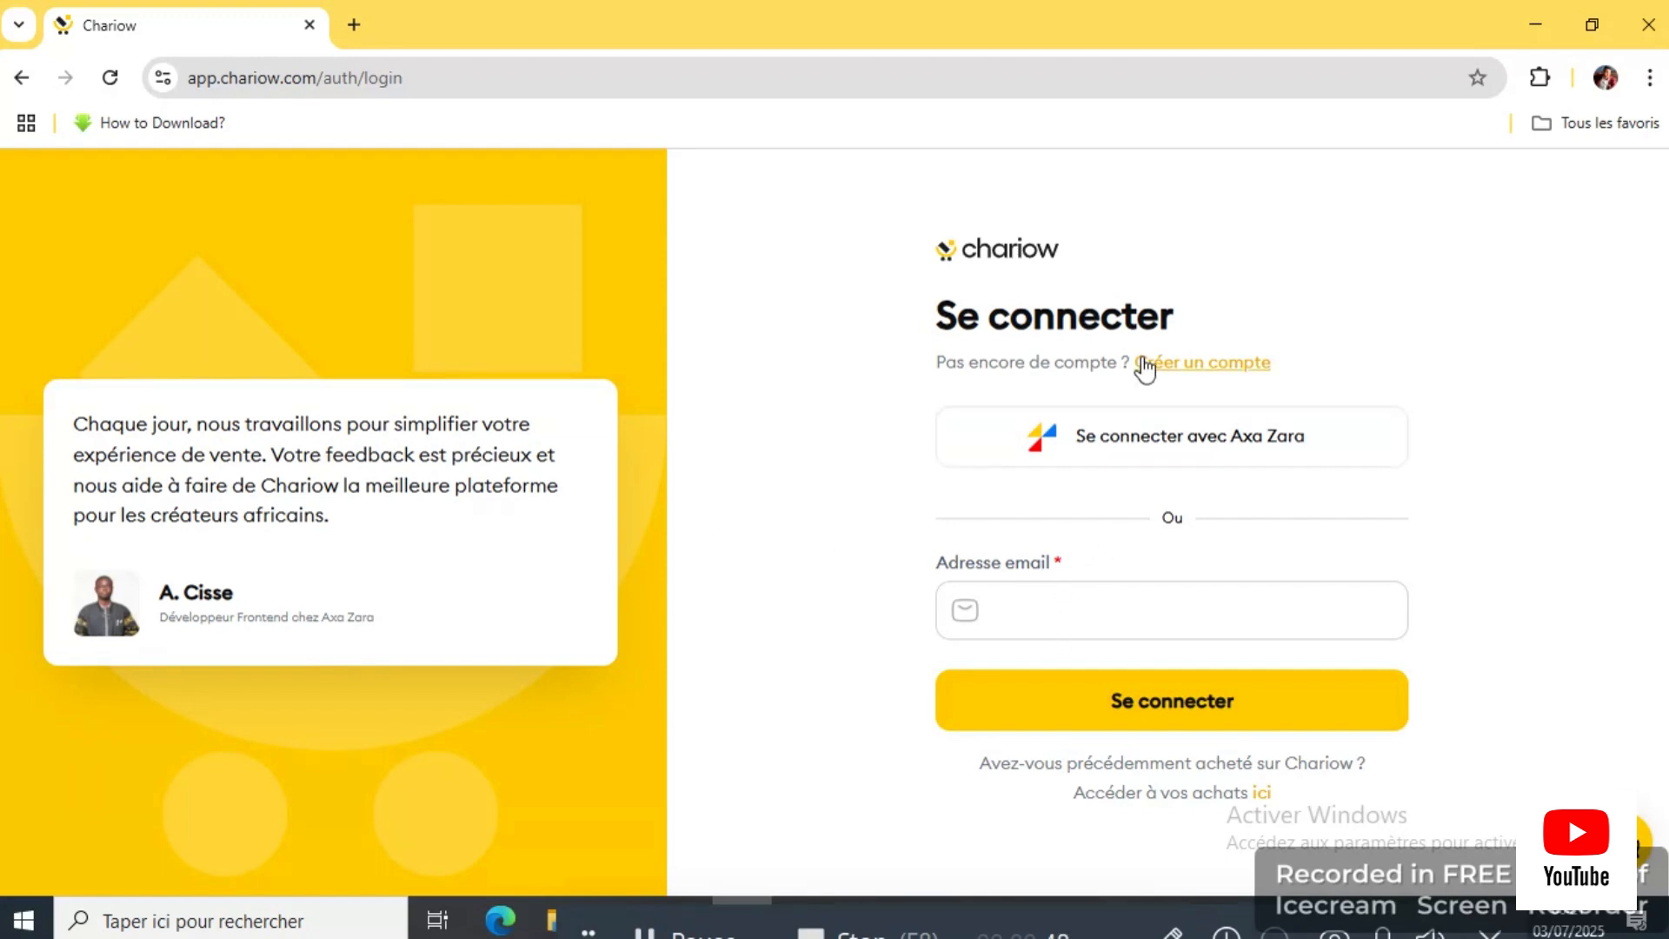
left_click(1214, 372)
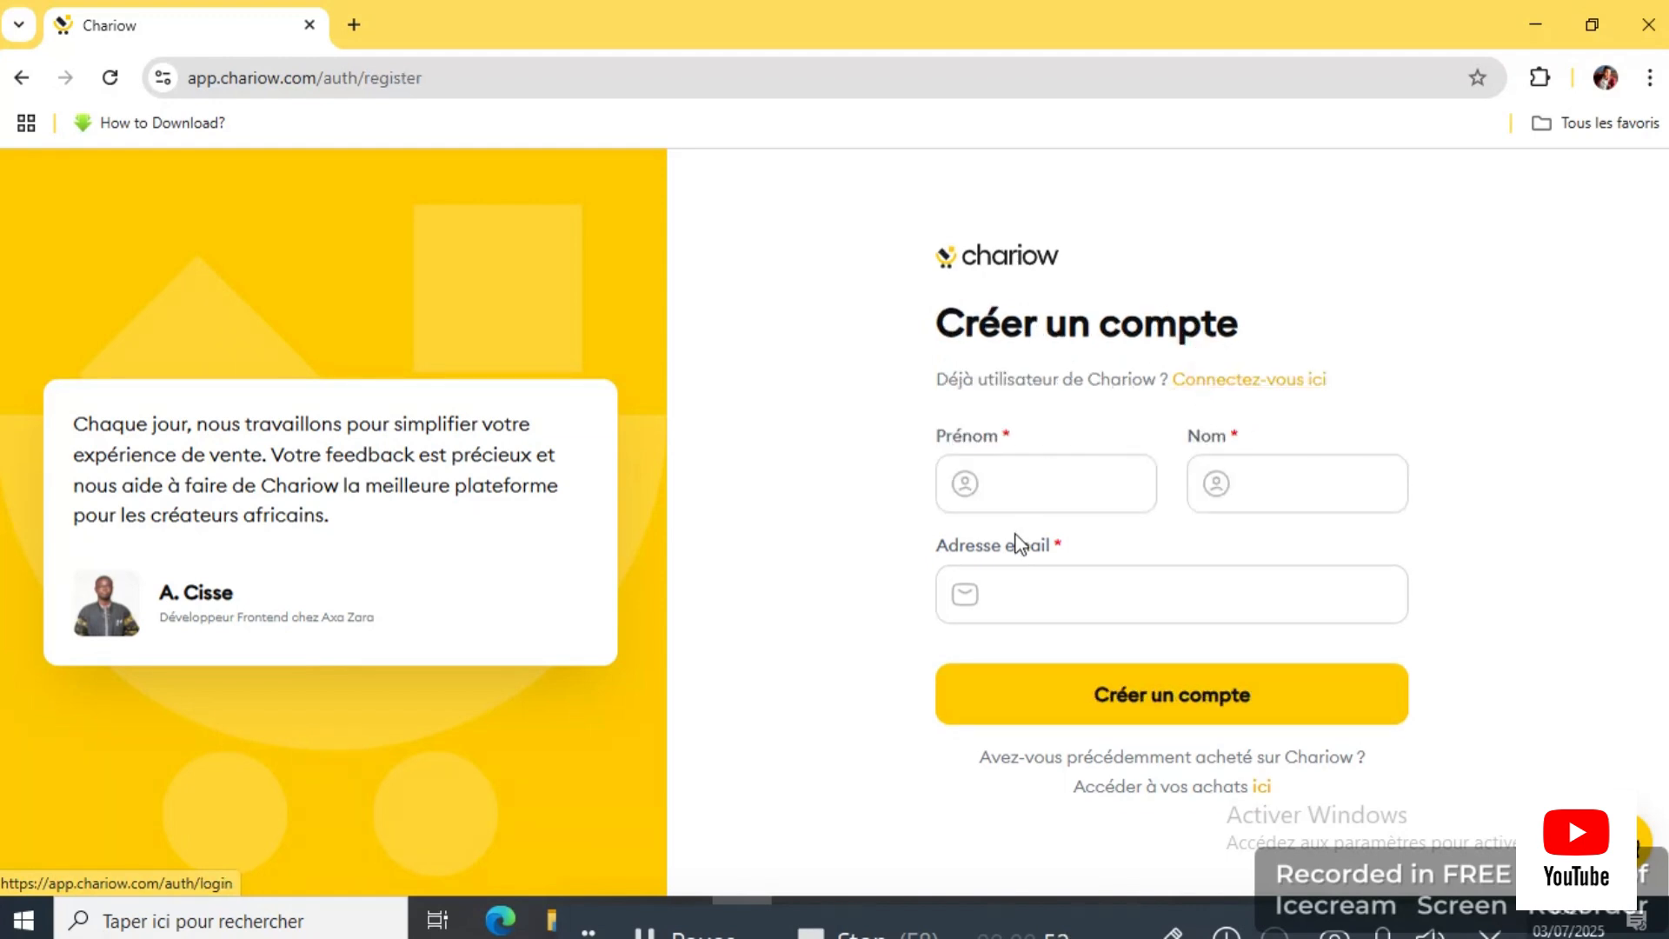
left_click(1028, 497)
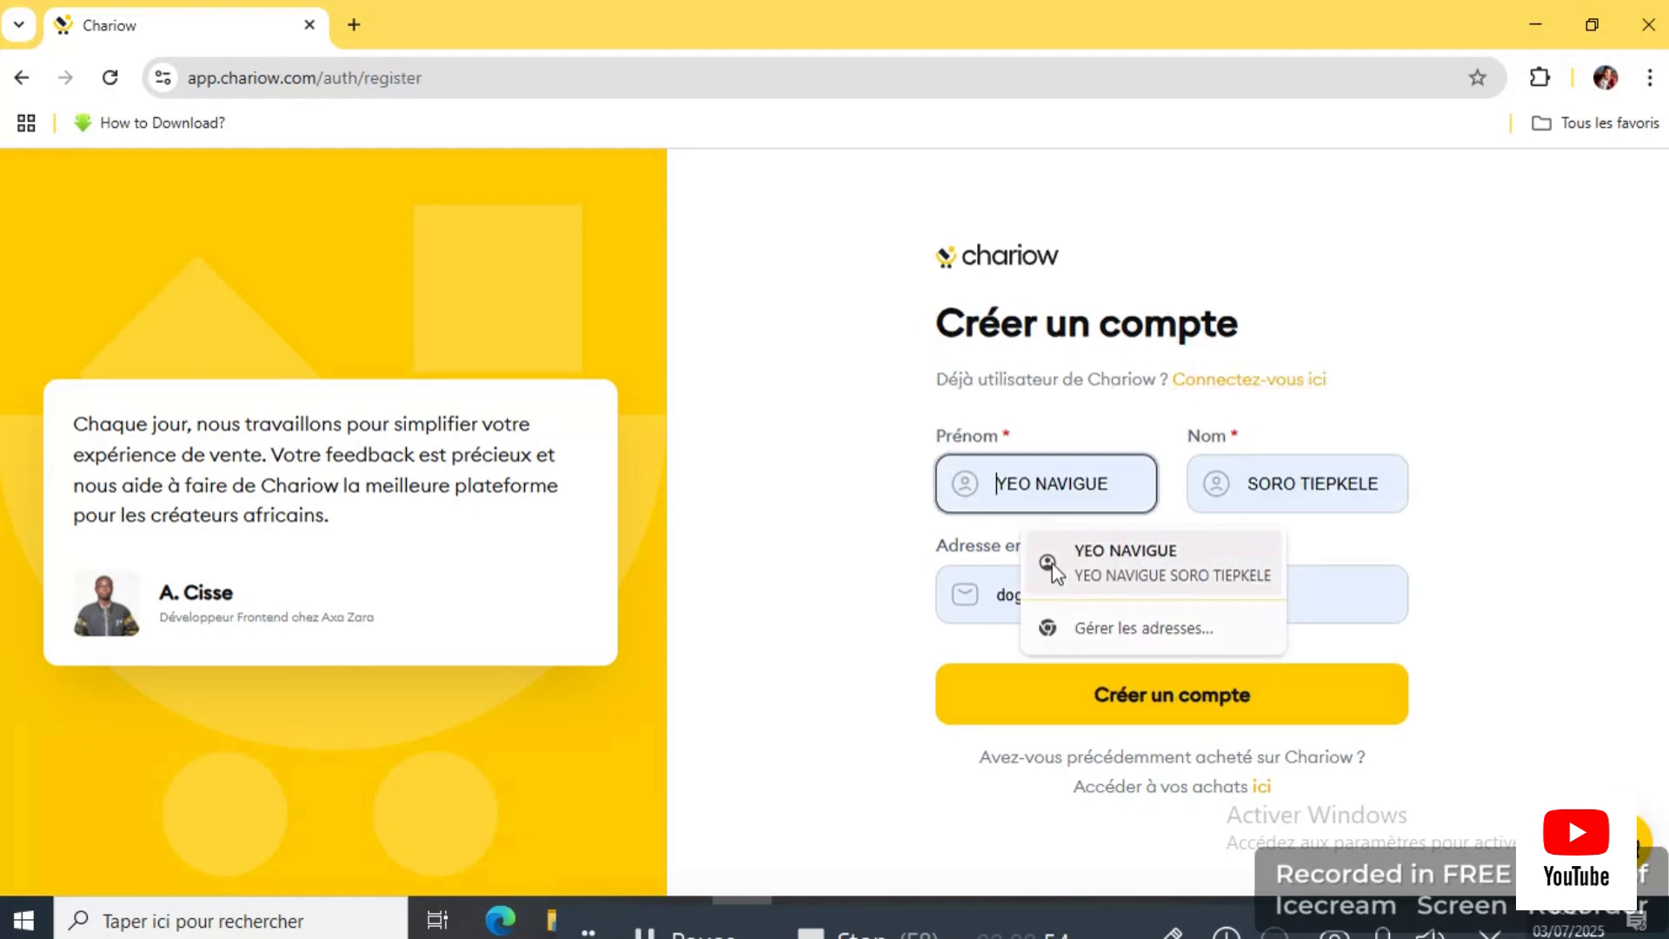
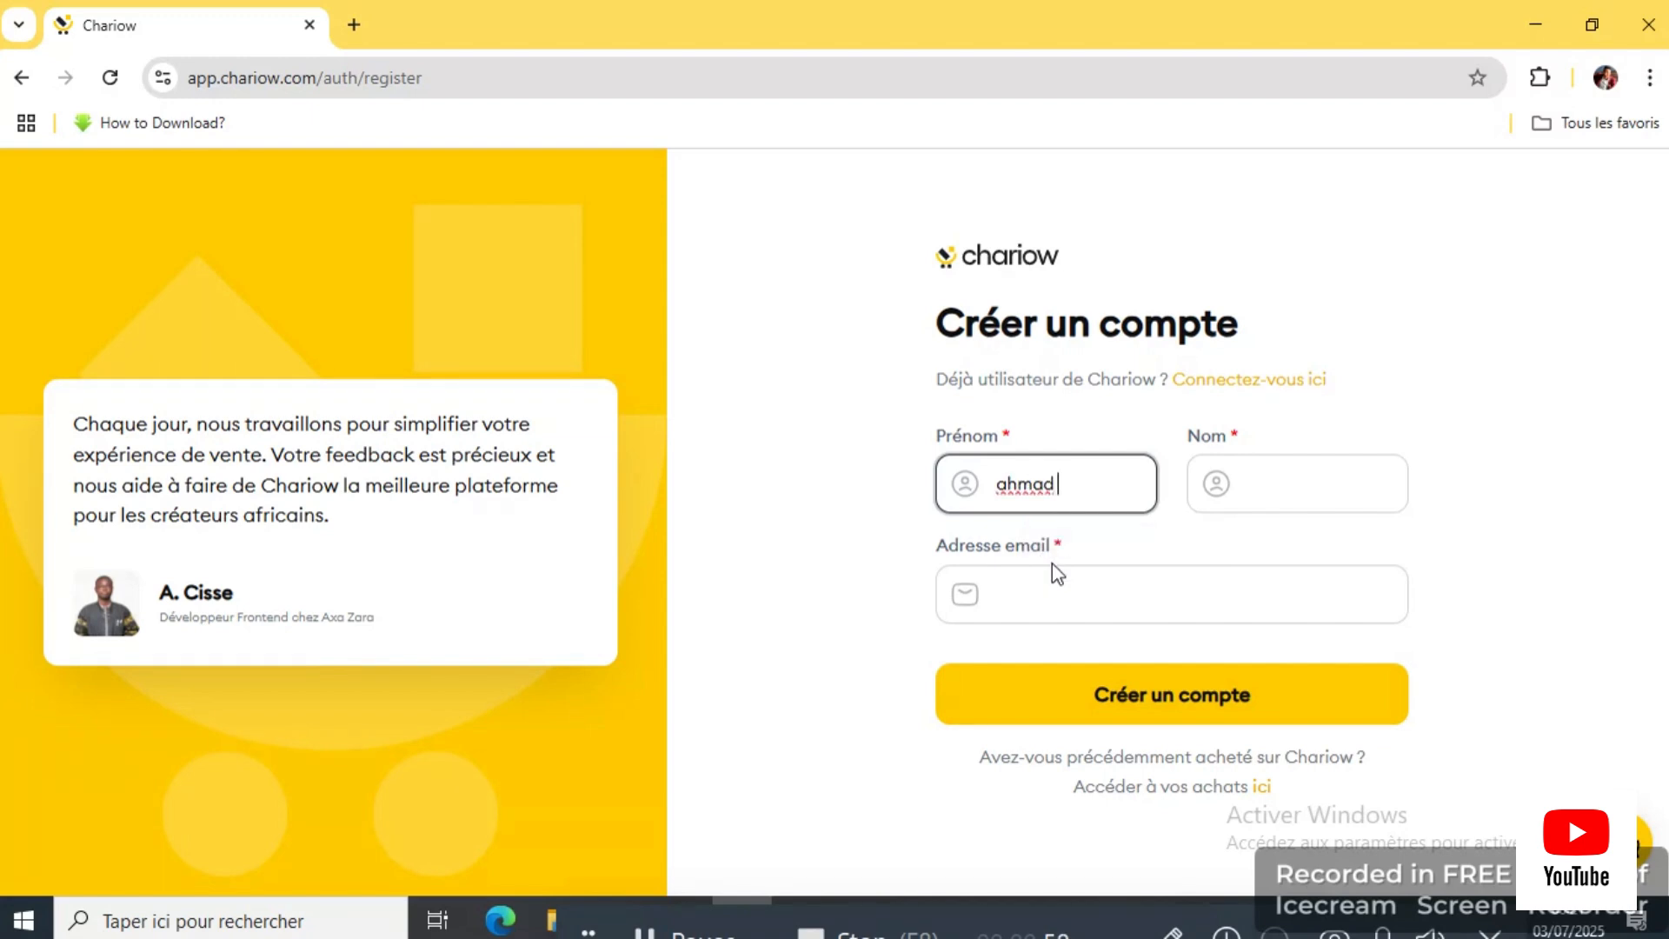
left_click(1285, 481)
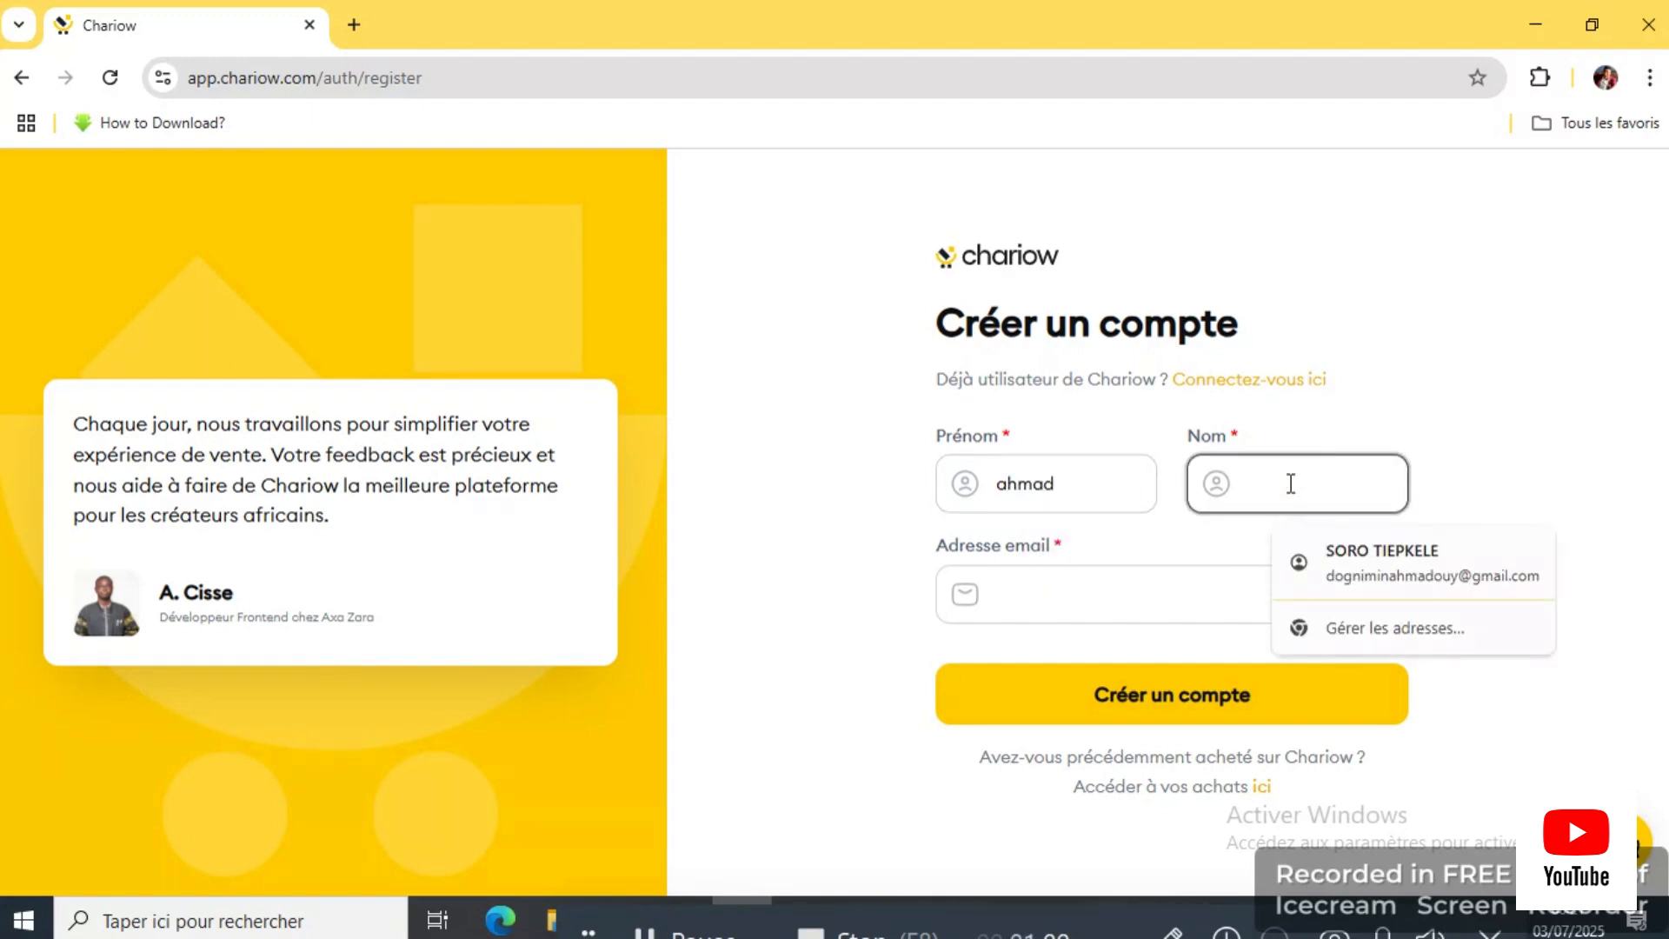
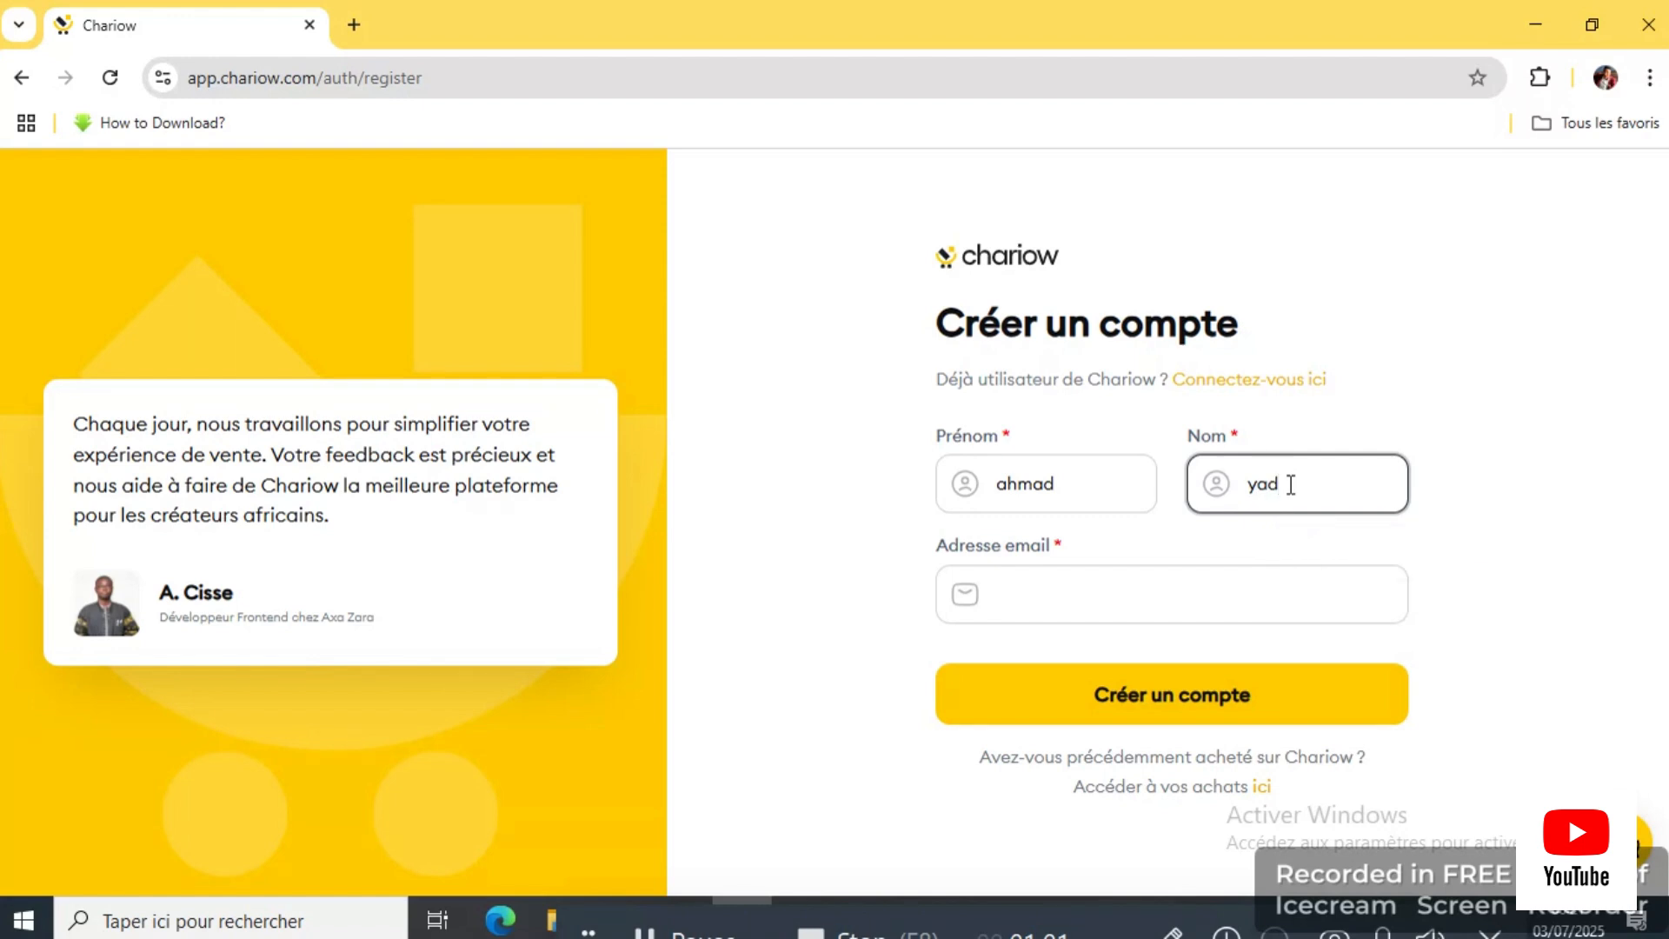
Step: Enter the e-mail address, correct its domain and digits, and submit the registration form
left_click(1238, 577)
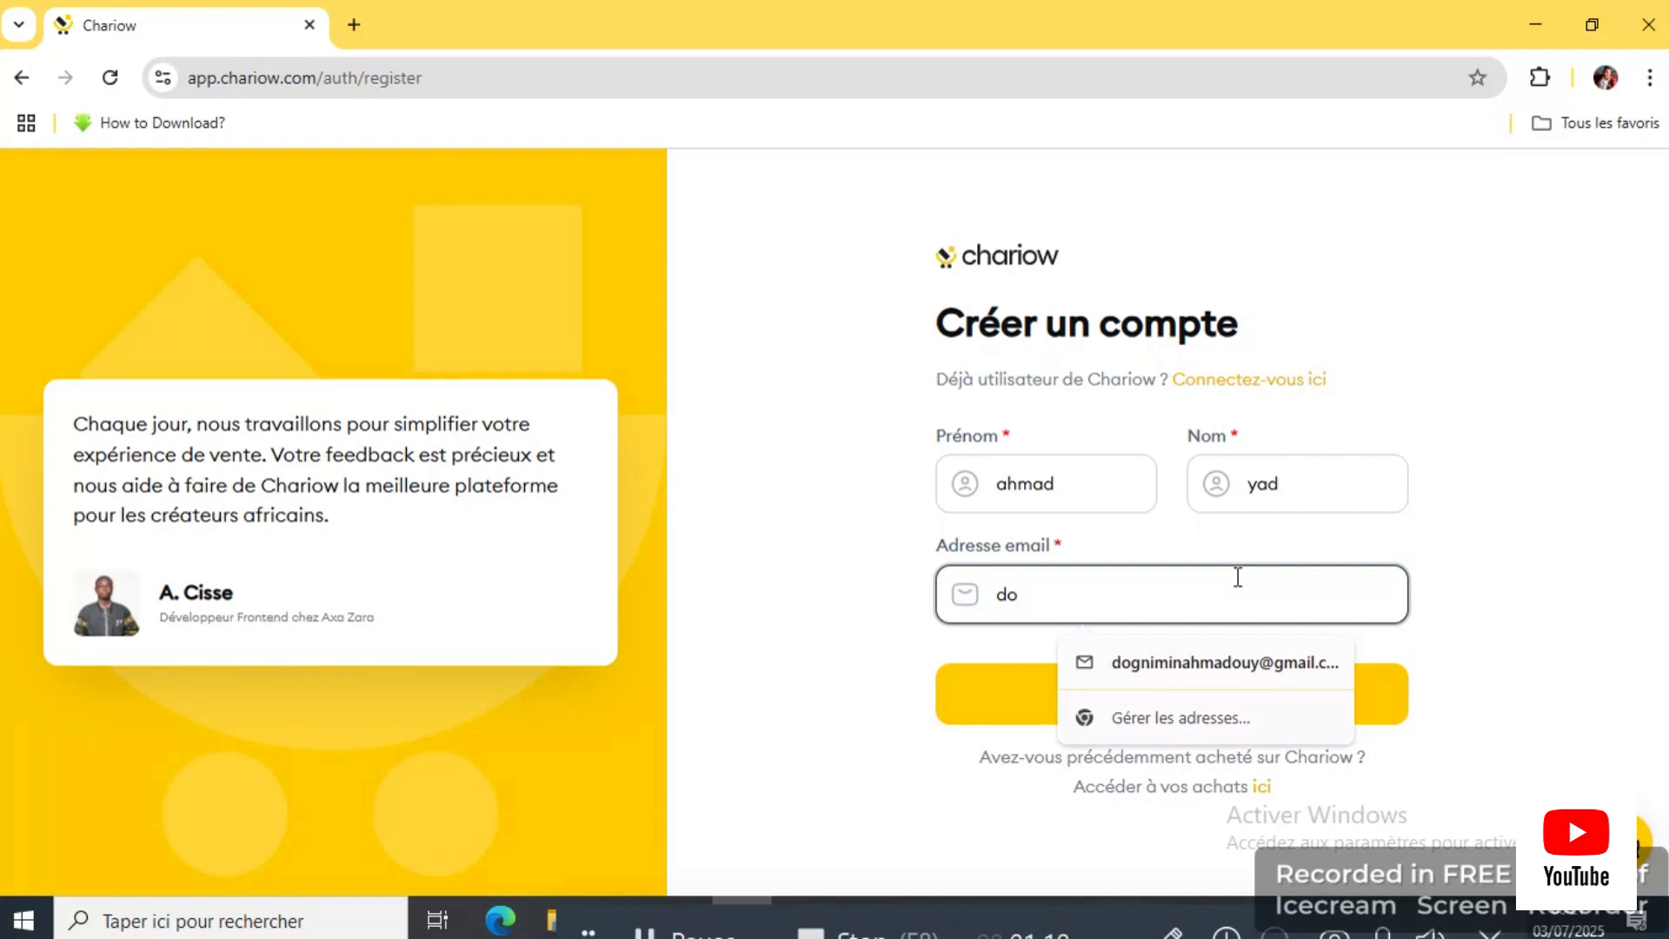
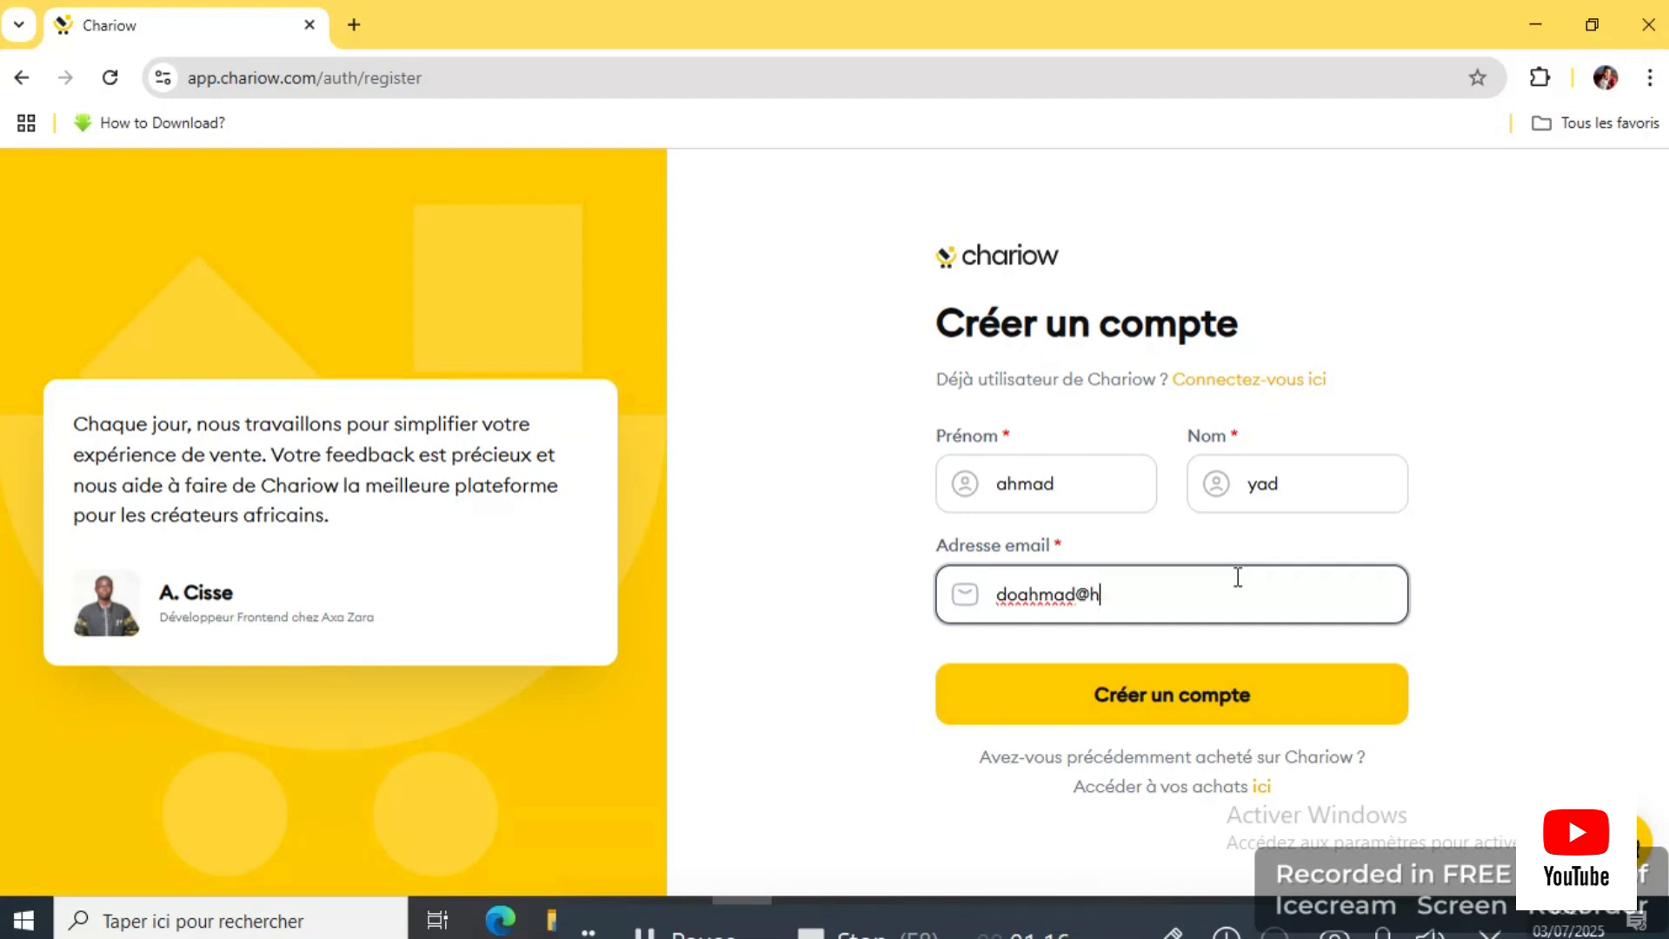
left_click(1106, 599)
key("BackSpace")
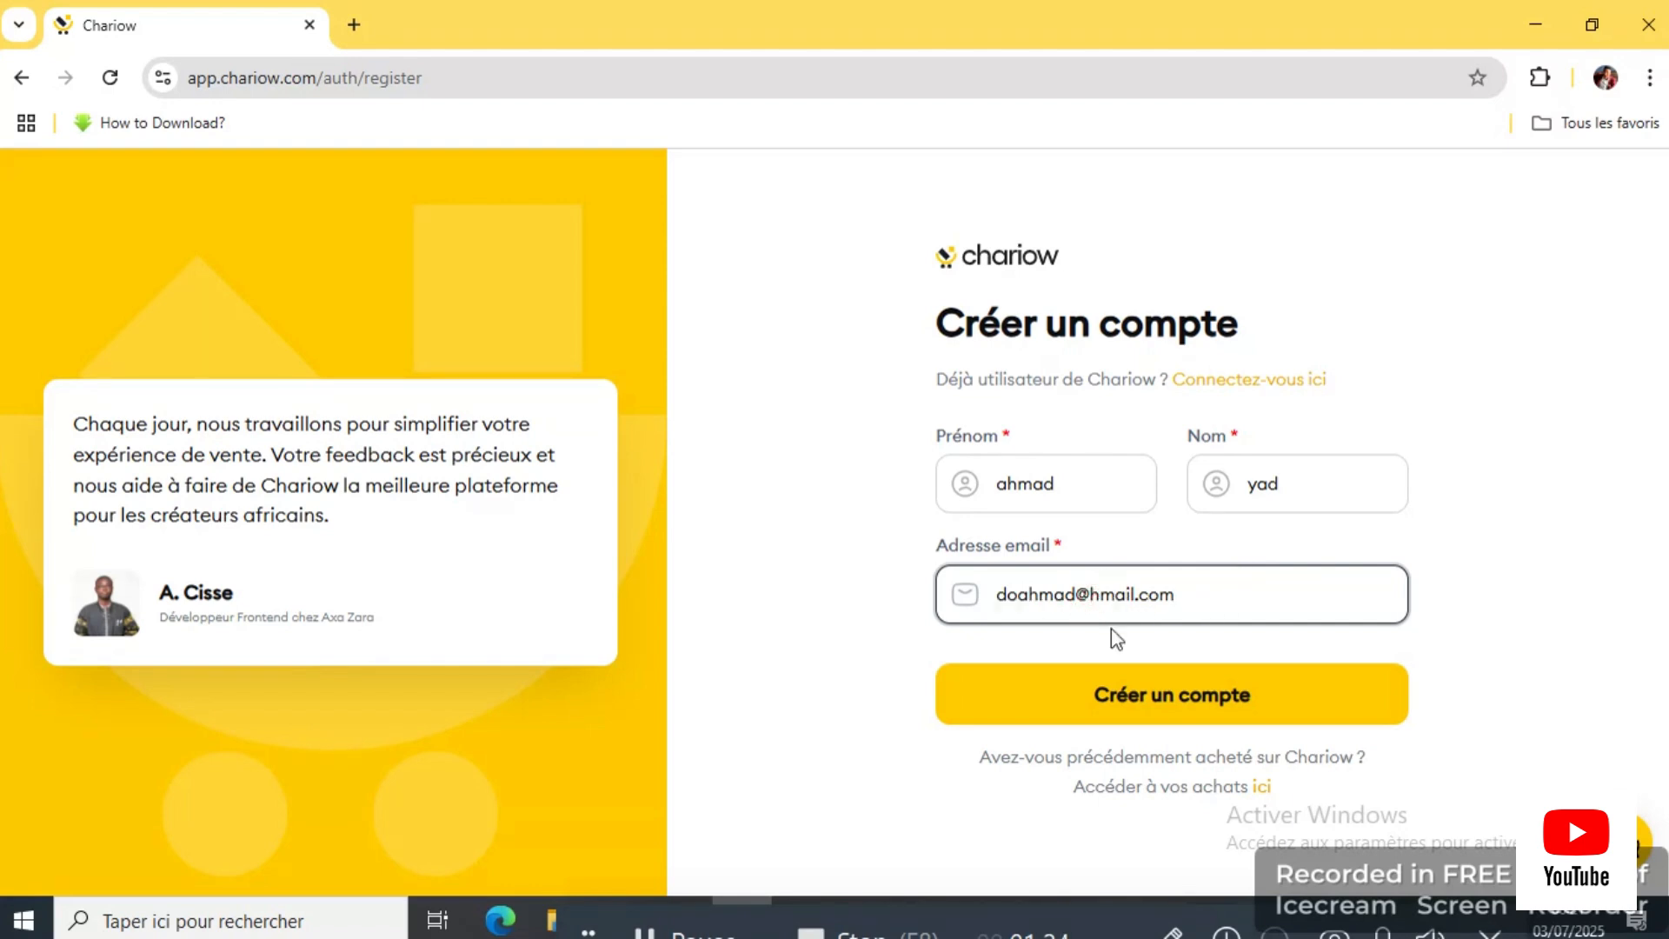
type("g")
left_click(1077, 599)
type("945")
left_click(1185, 696)
Step: Enter the account password in the Mot de passe field
left_click(1185, 696)
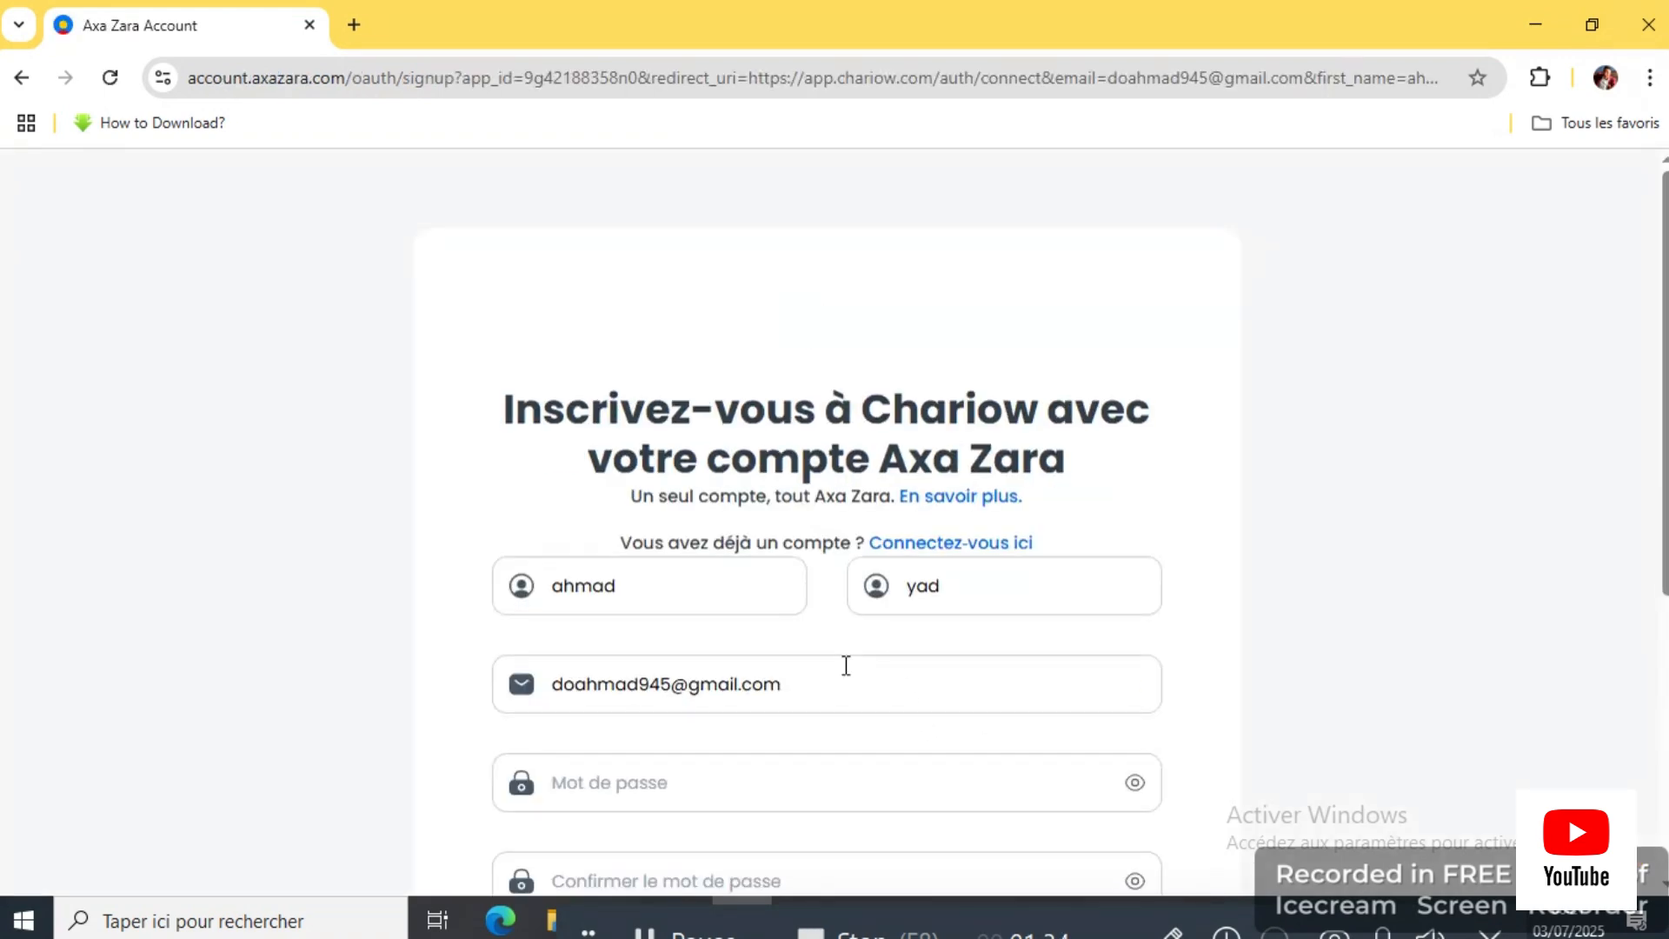
scroll(783, 669, "down", 2)
left_click(691, 624)
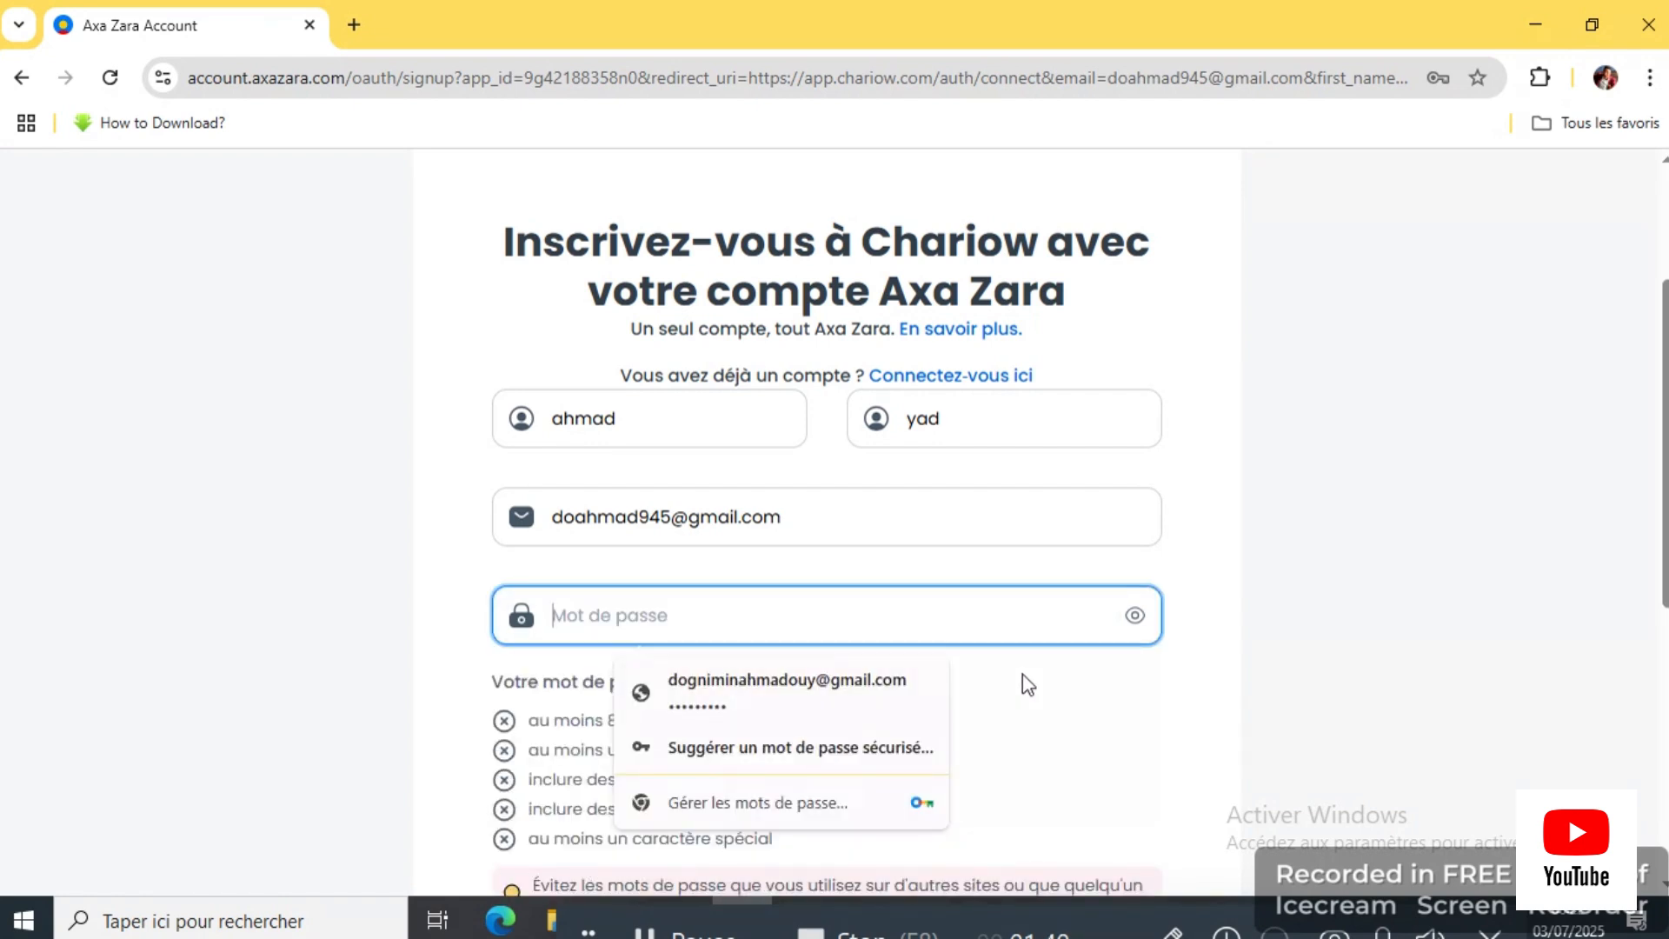
left_click(457, 699)
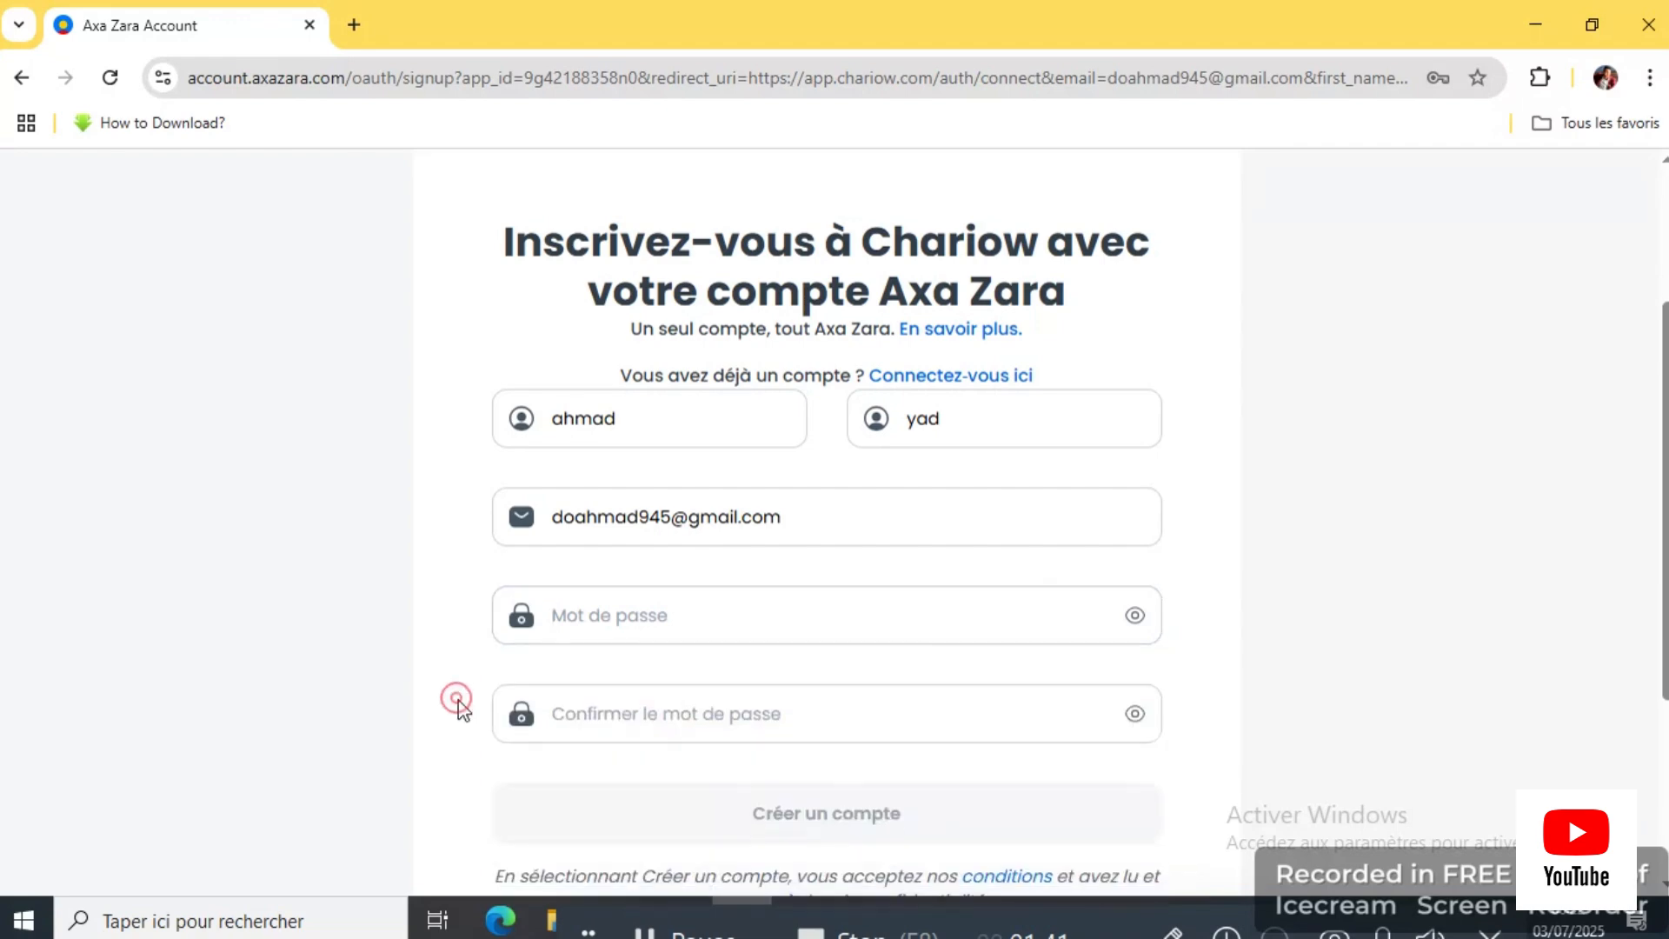
left_click(613, 619)
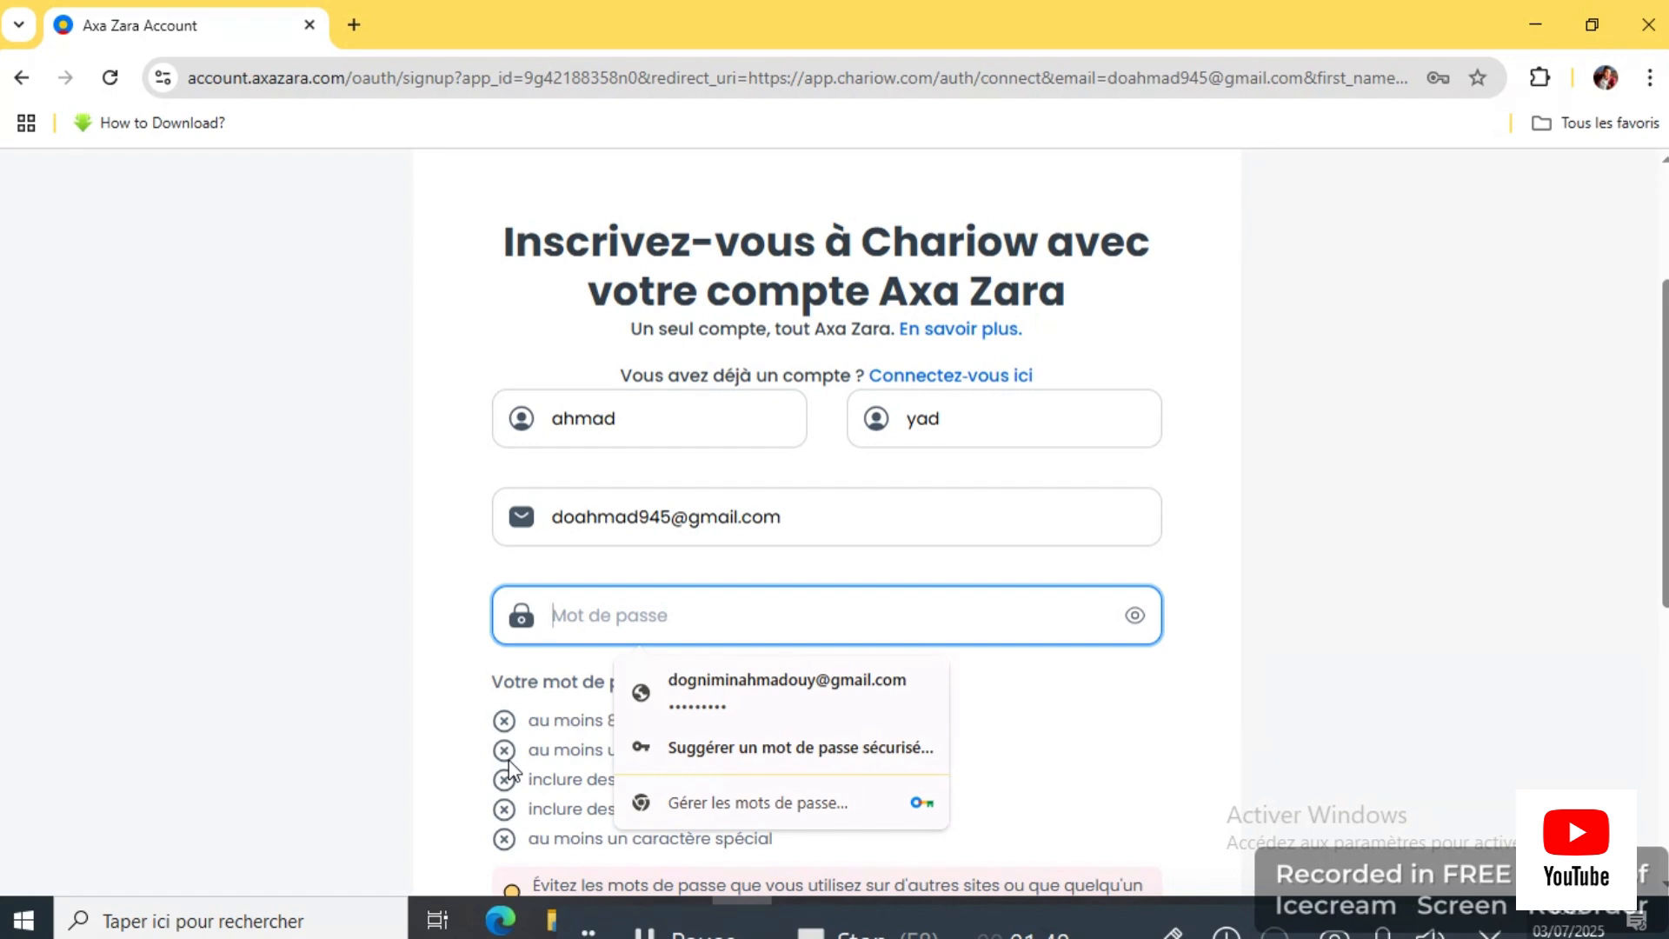
type("a")
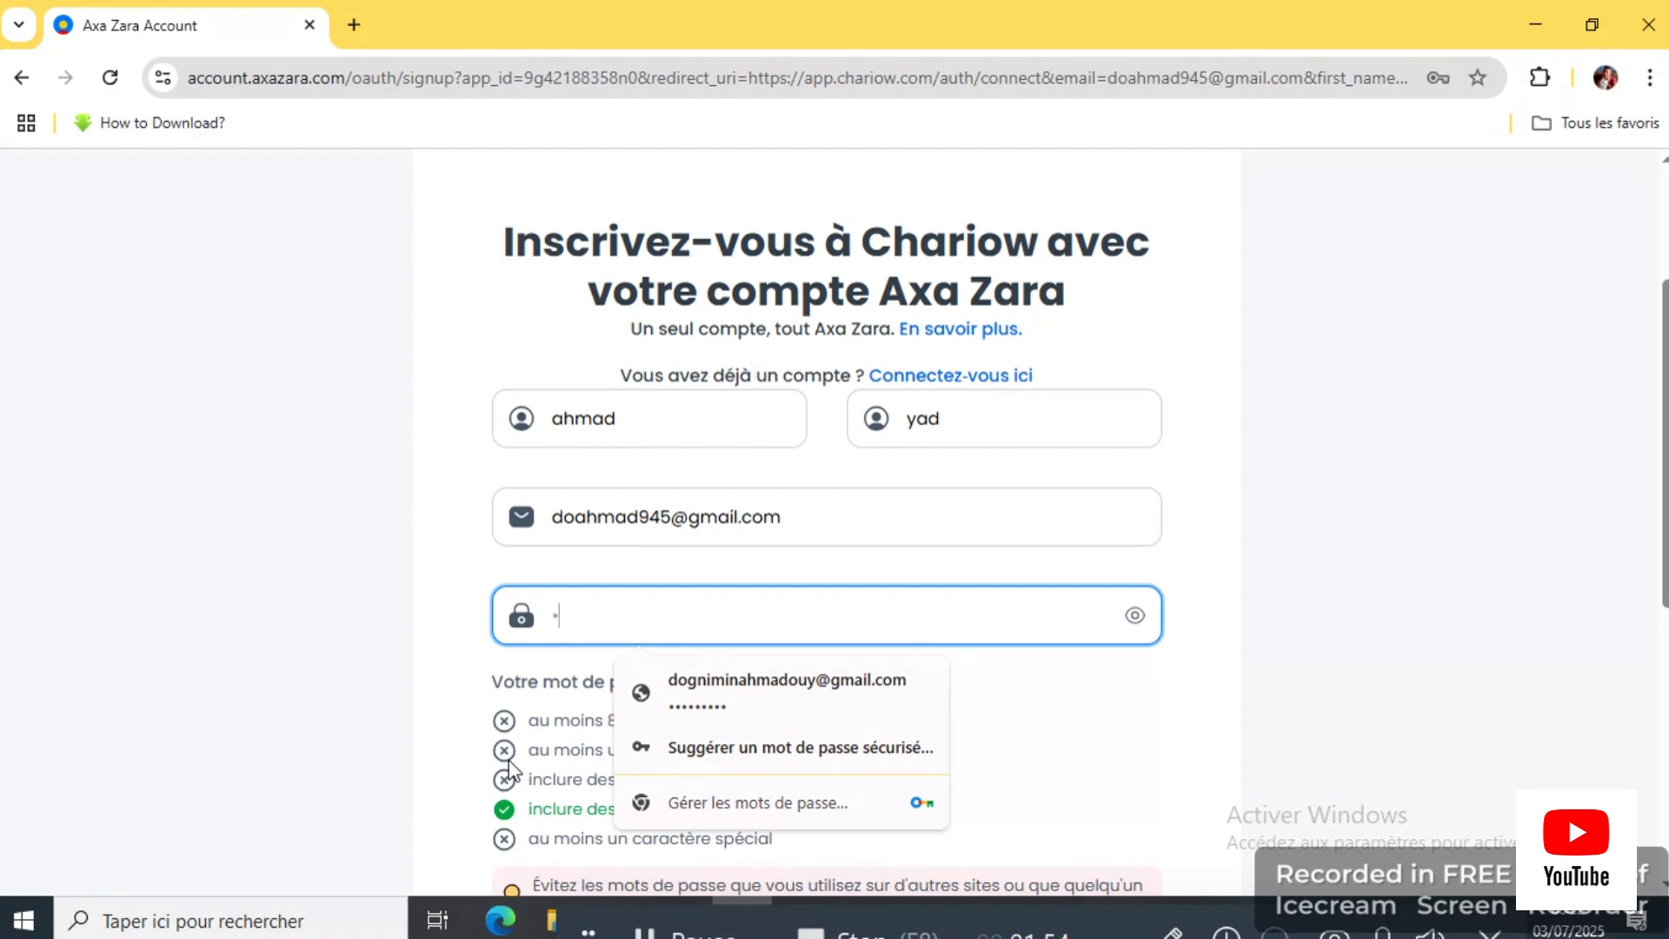
key("BackSpace")
type("a1")
key("BackSpace")
key("BackSpace")
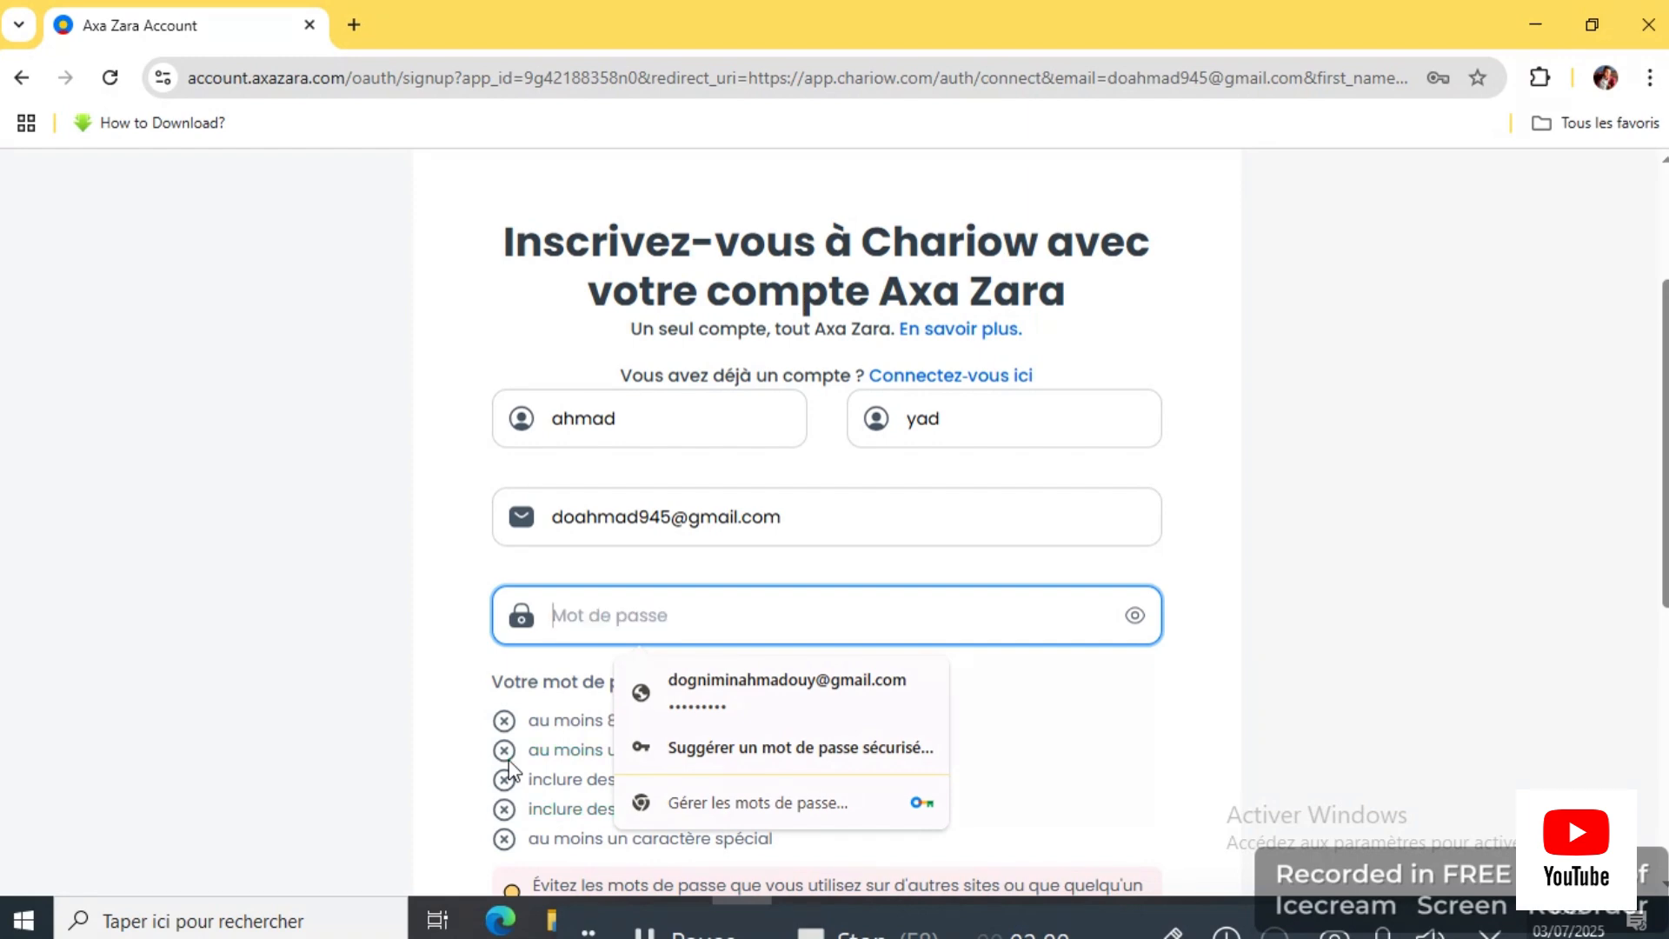
type("Aa")
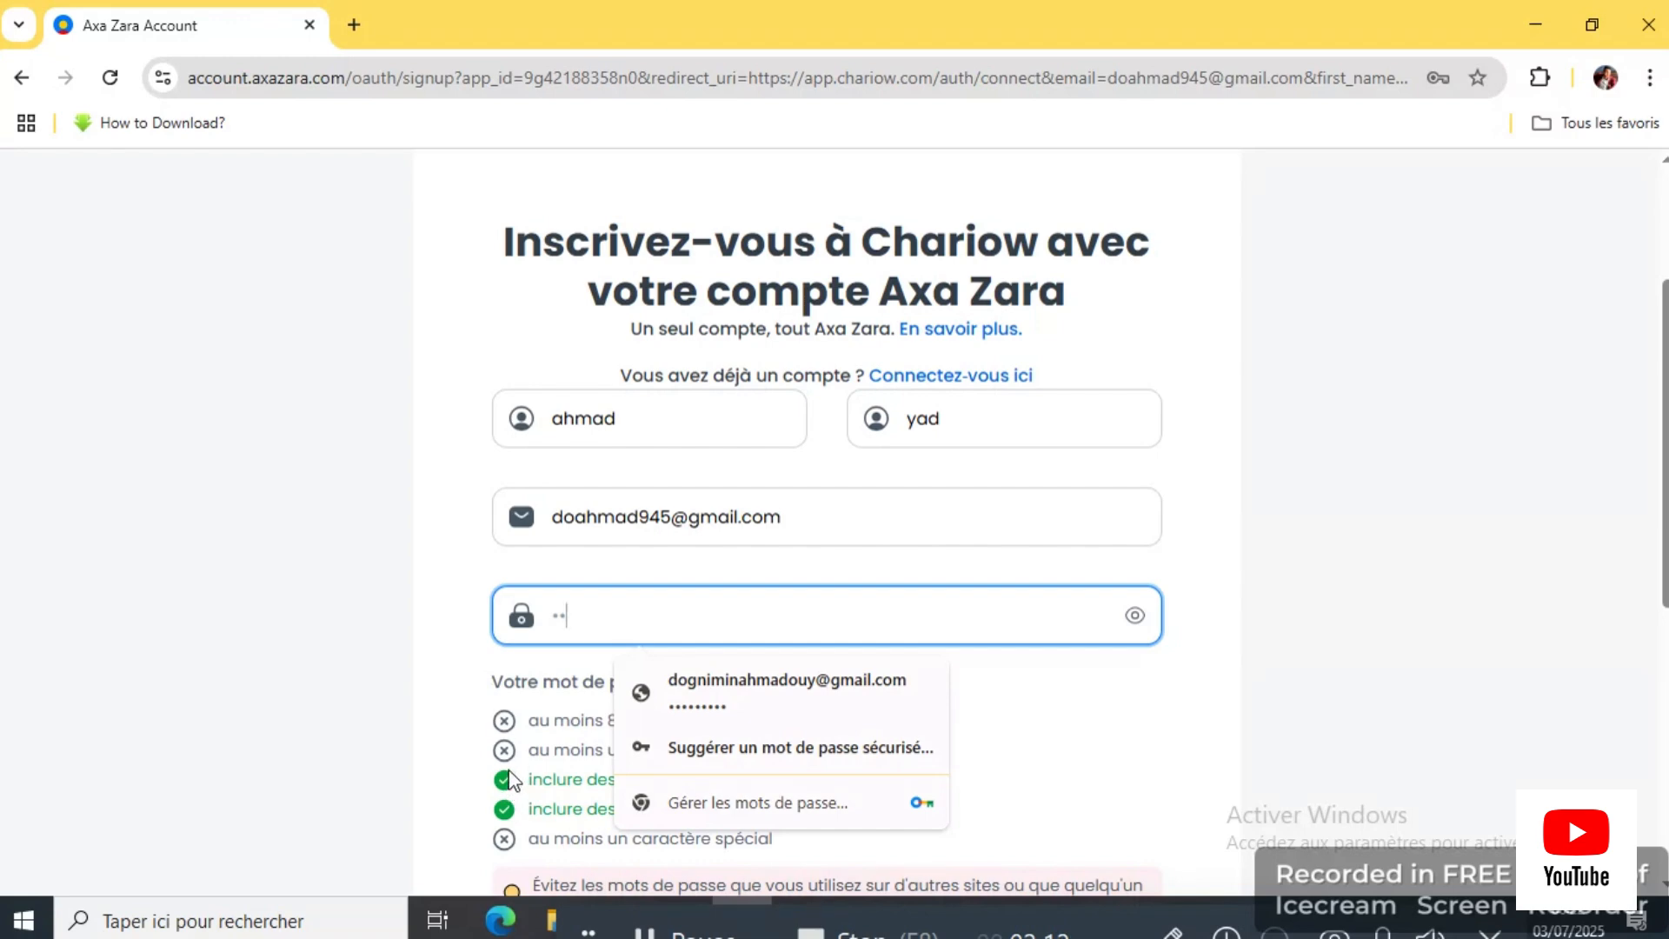
type("••••••")
scroll(513, 779, "down", 4)
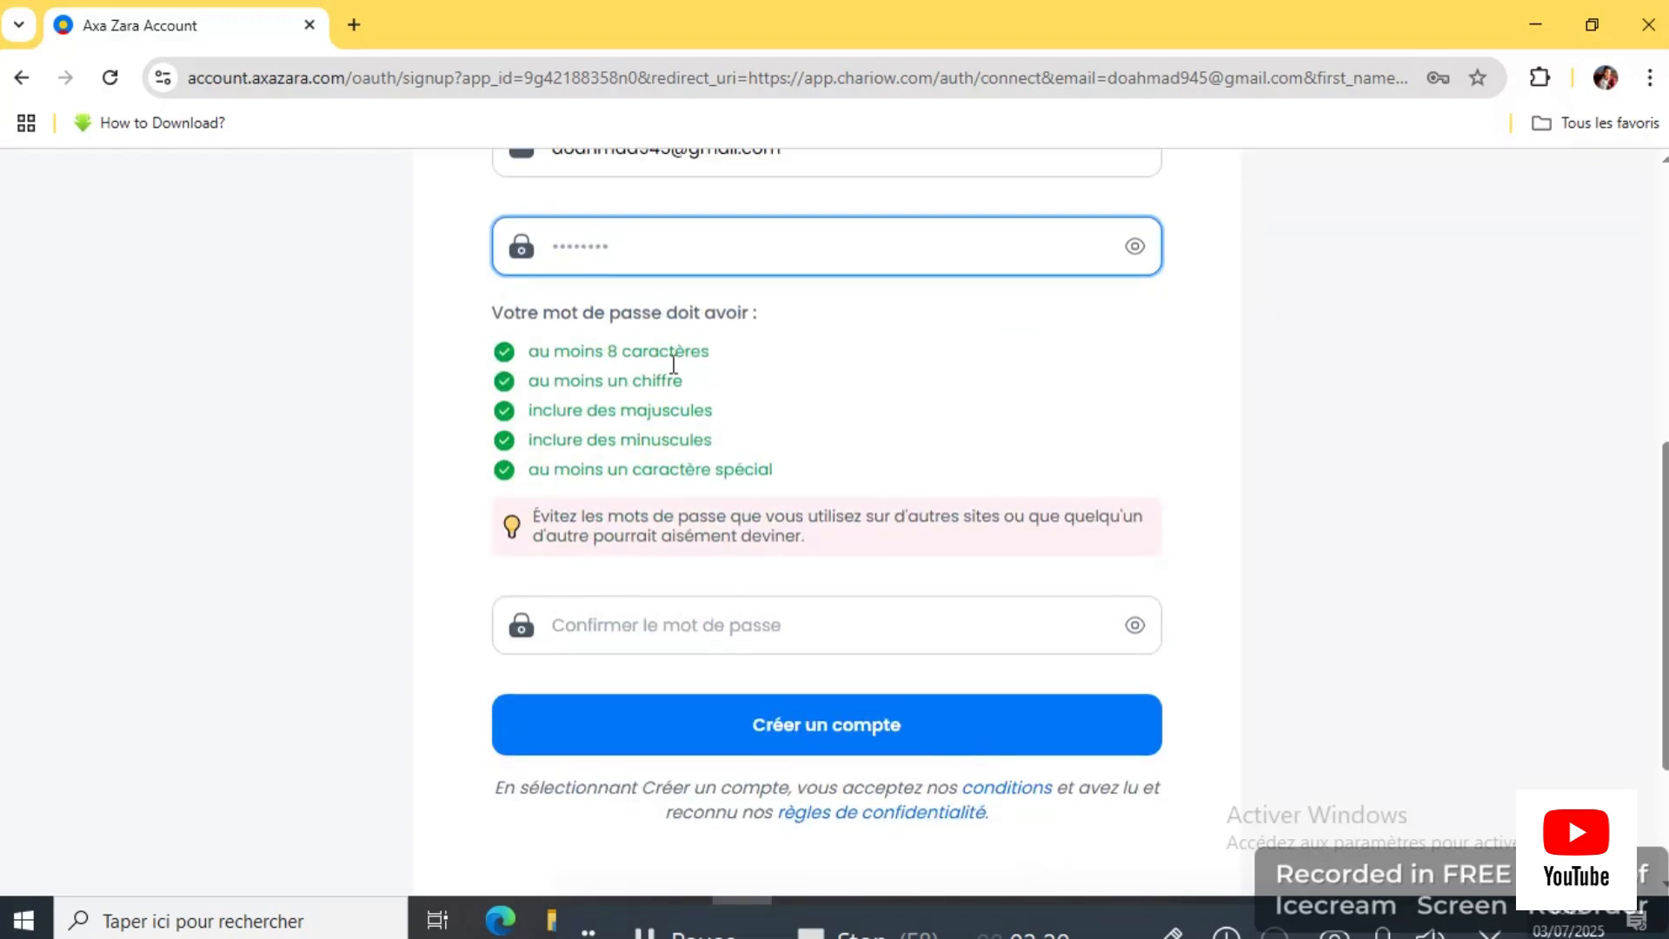
left_click_drag(623, 246, 522, 246)
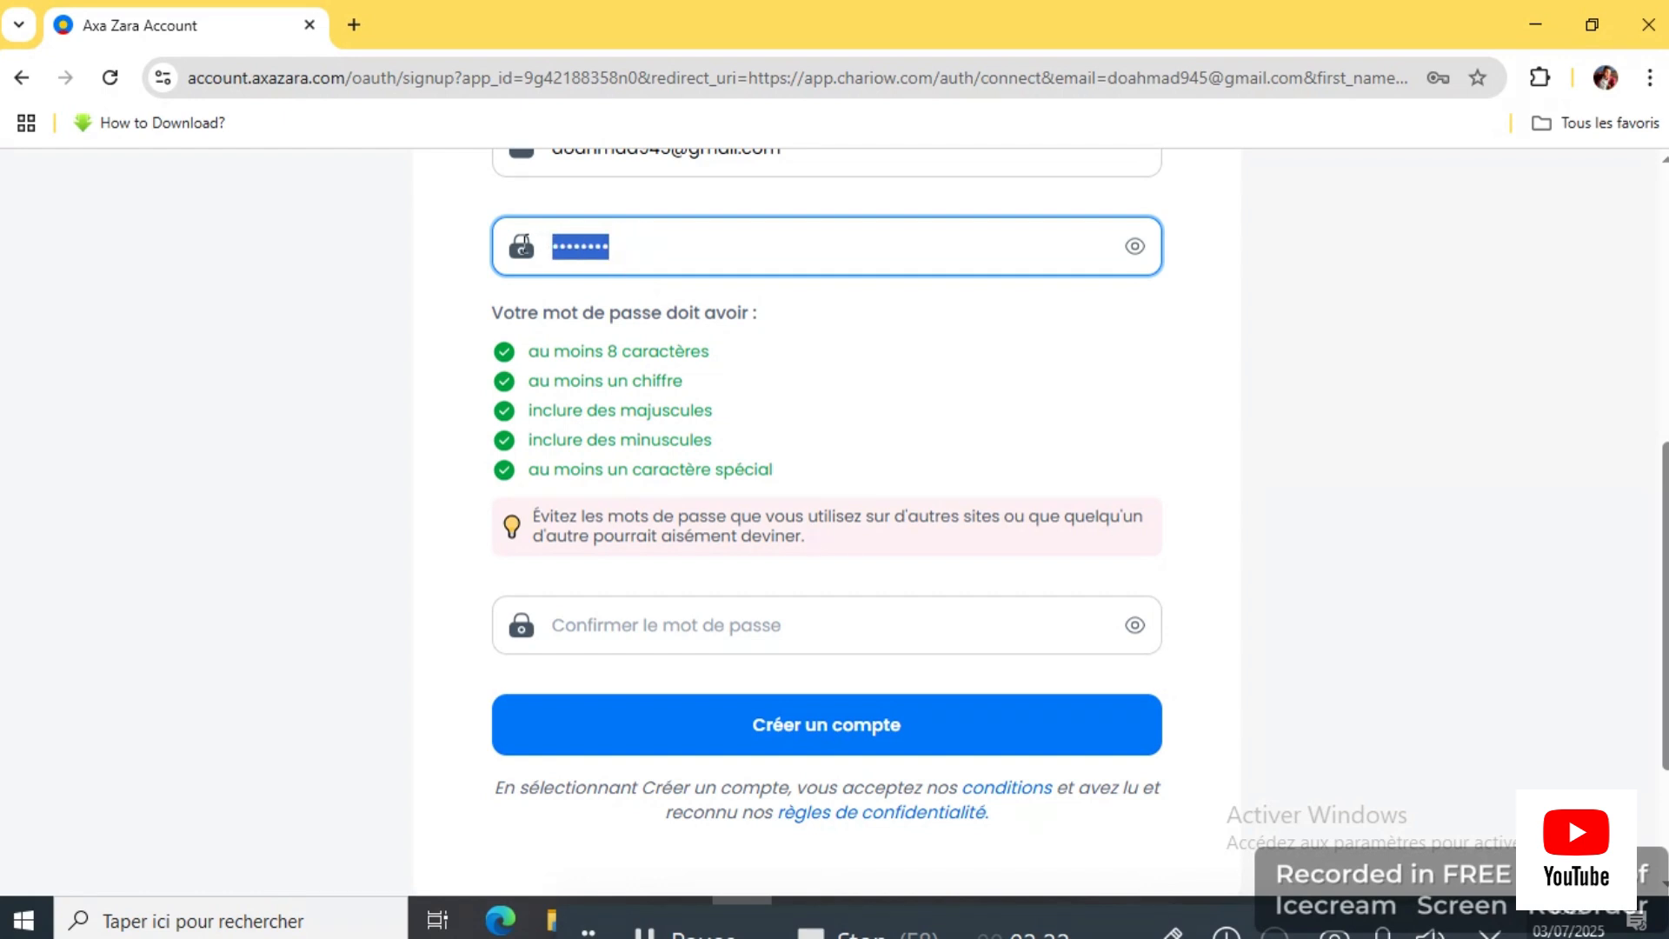
left_click(771, 625)
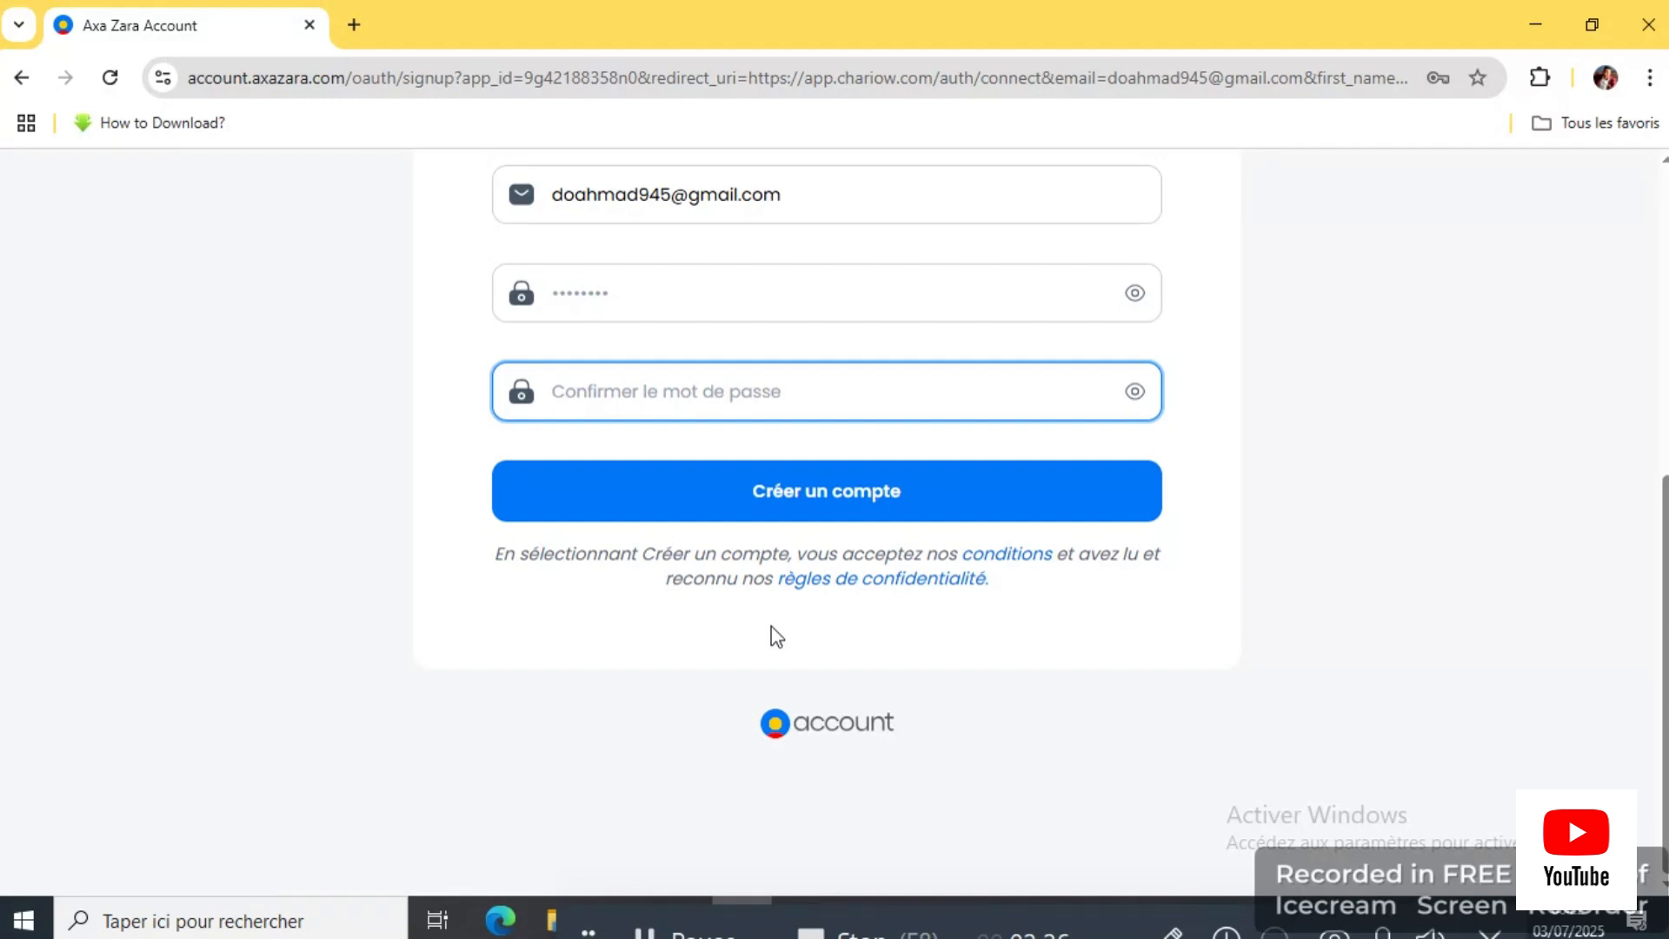
Step: Bookmark the sign-up page and fill in the password confirmation field
key("ctrl+d")
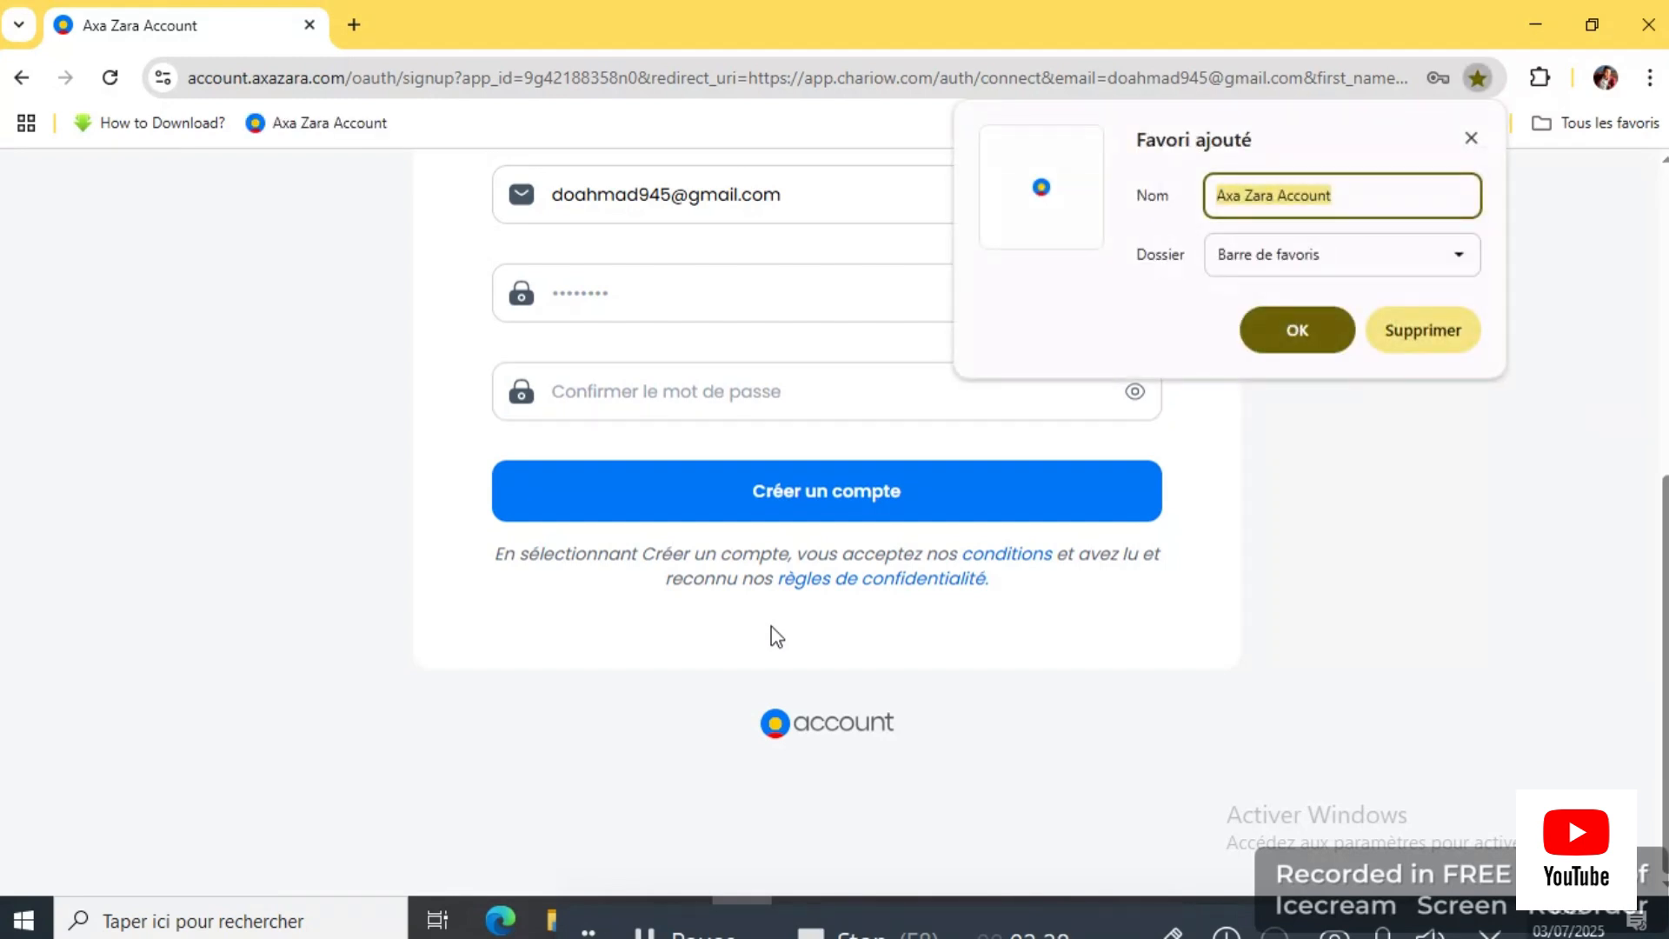
left_click(1471, 138)
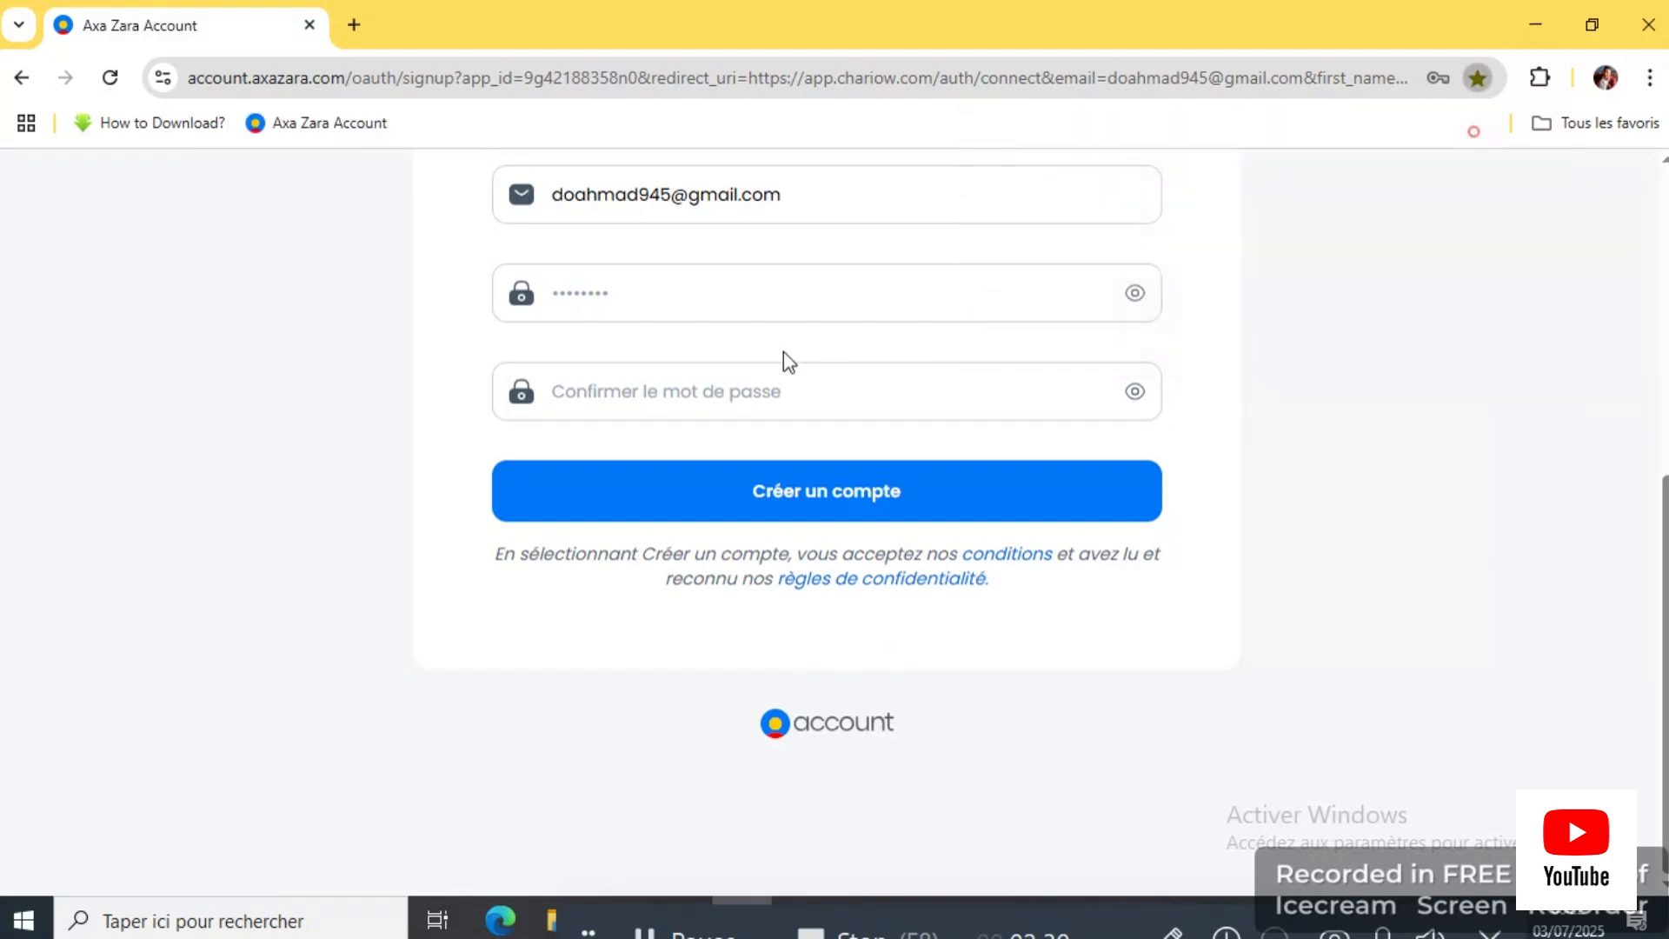
left_click(727, 393)
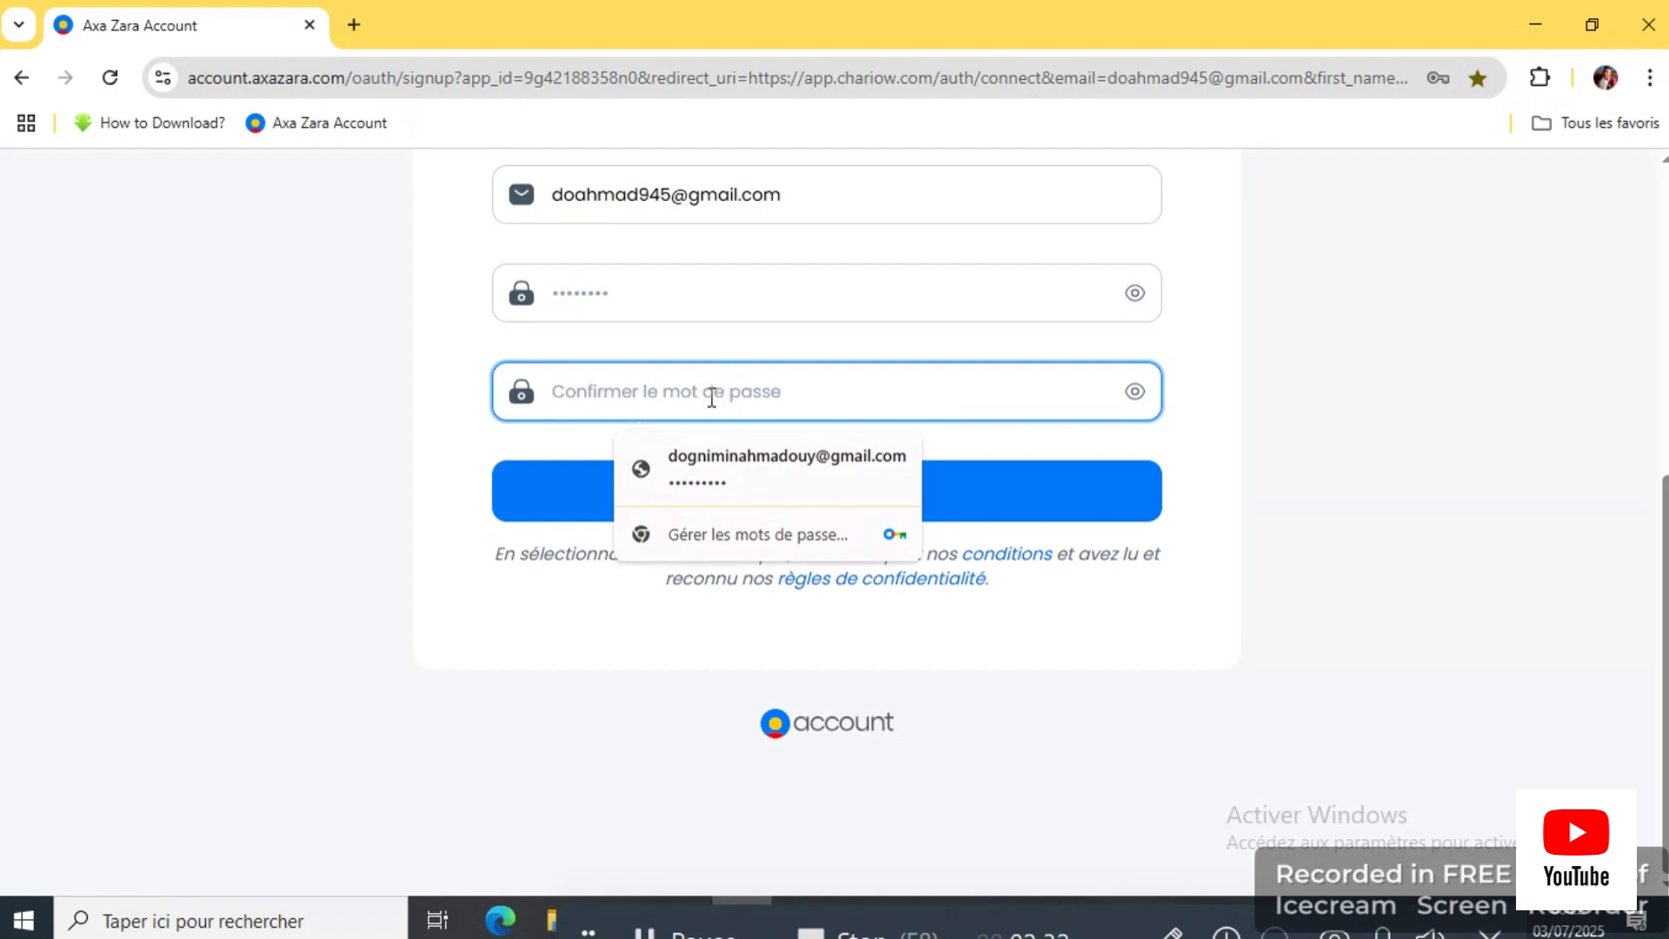
key("ctrl+v")
key("ctrl+a")
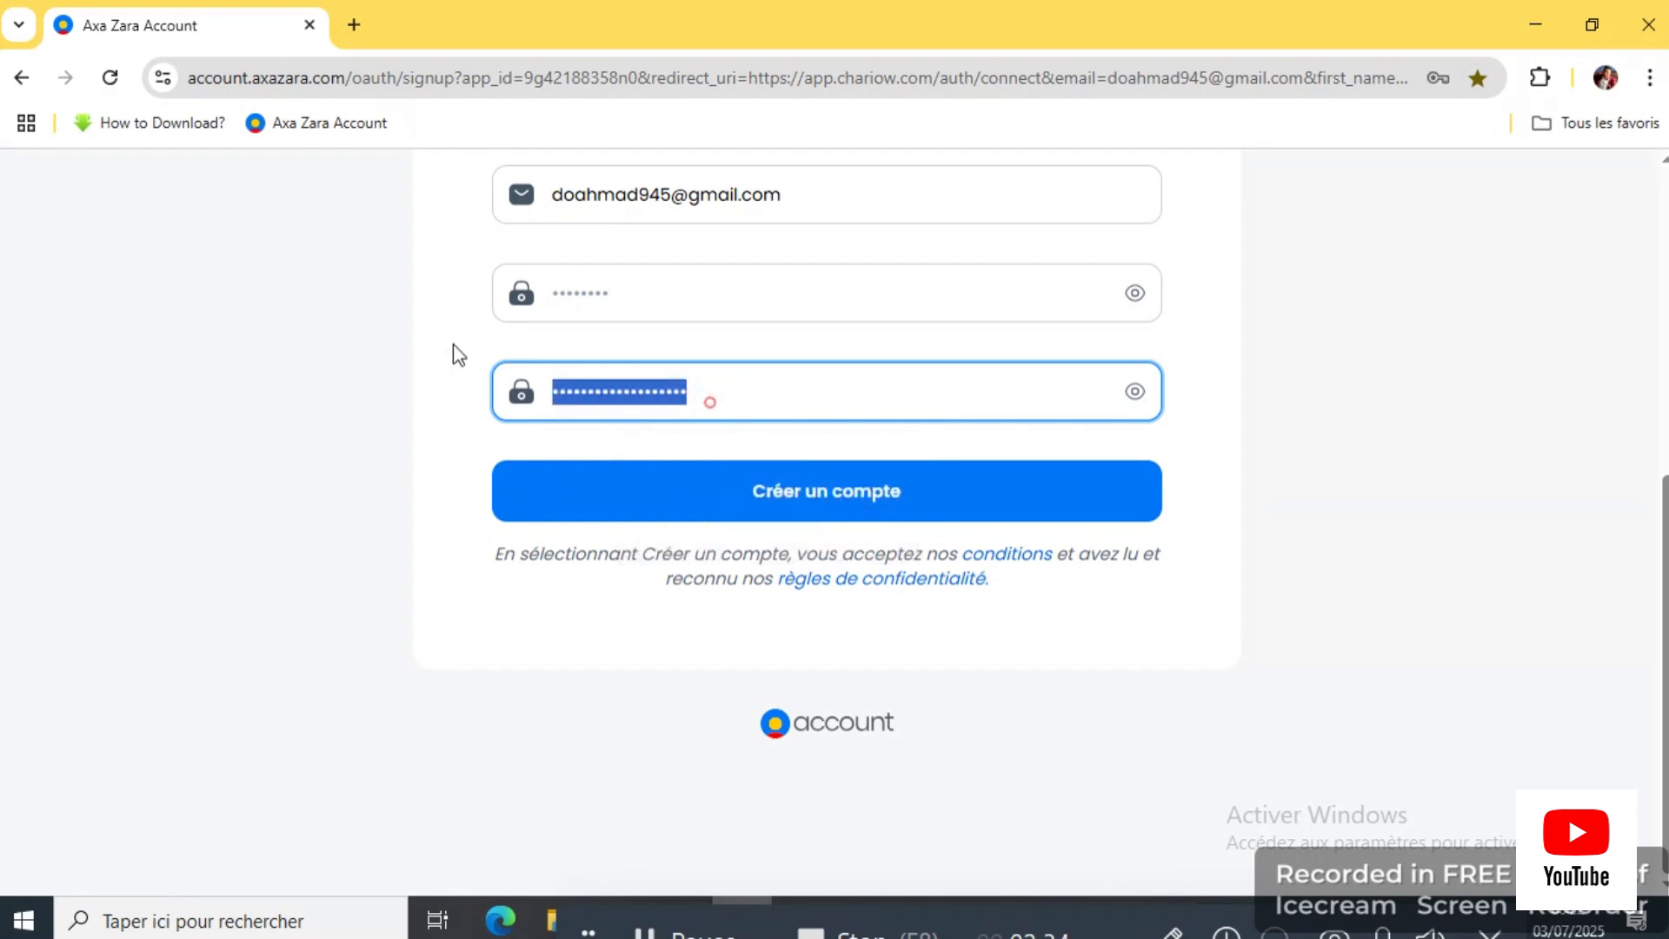
key("BackSpace")
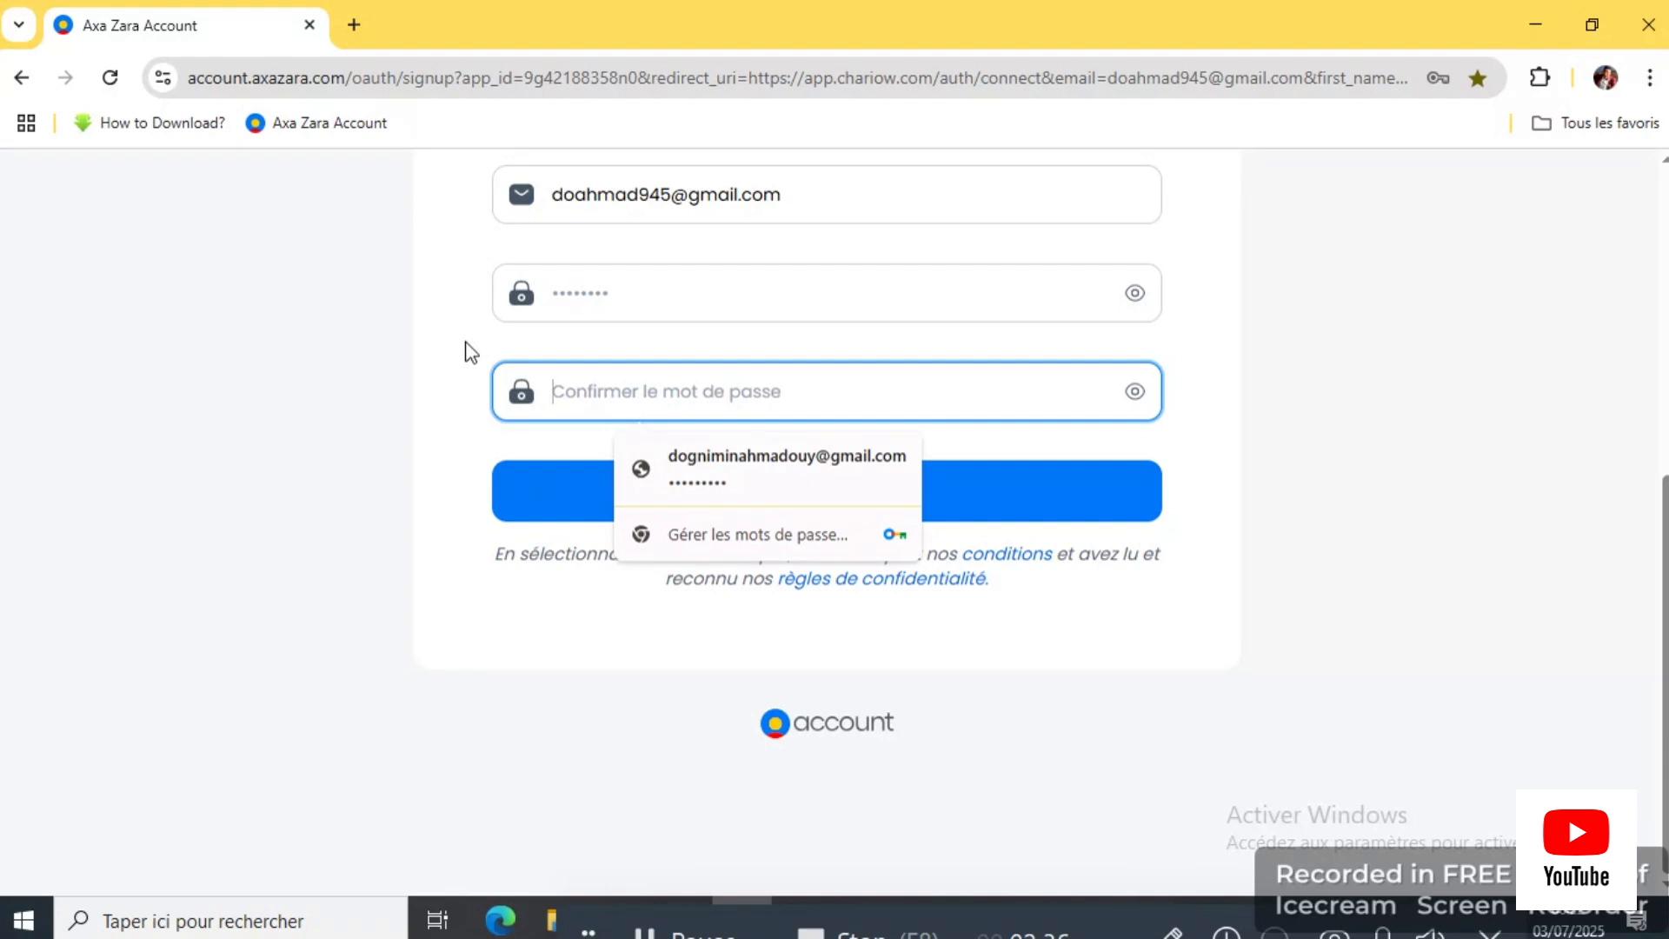
key("ctrl+v")
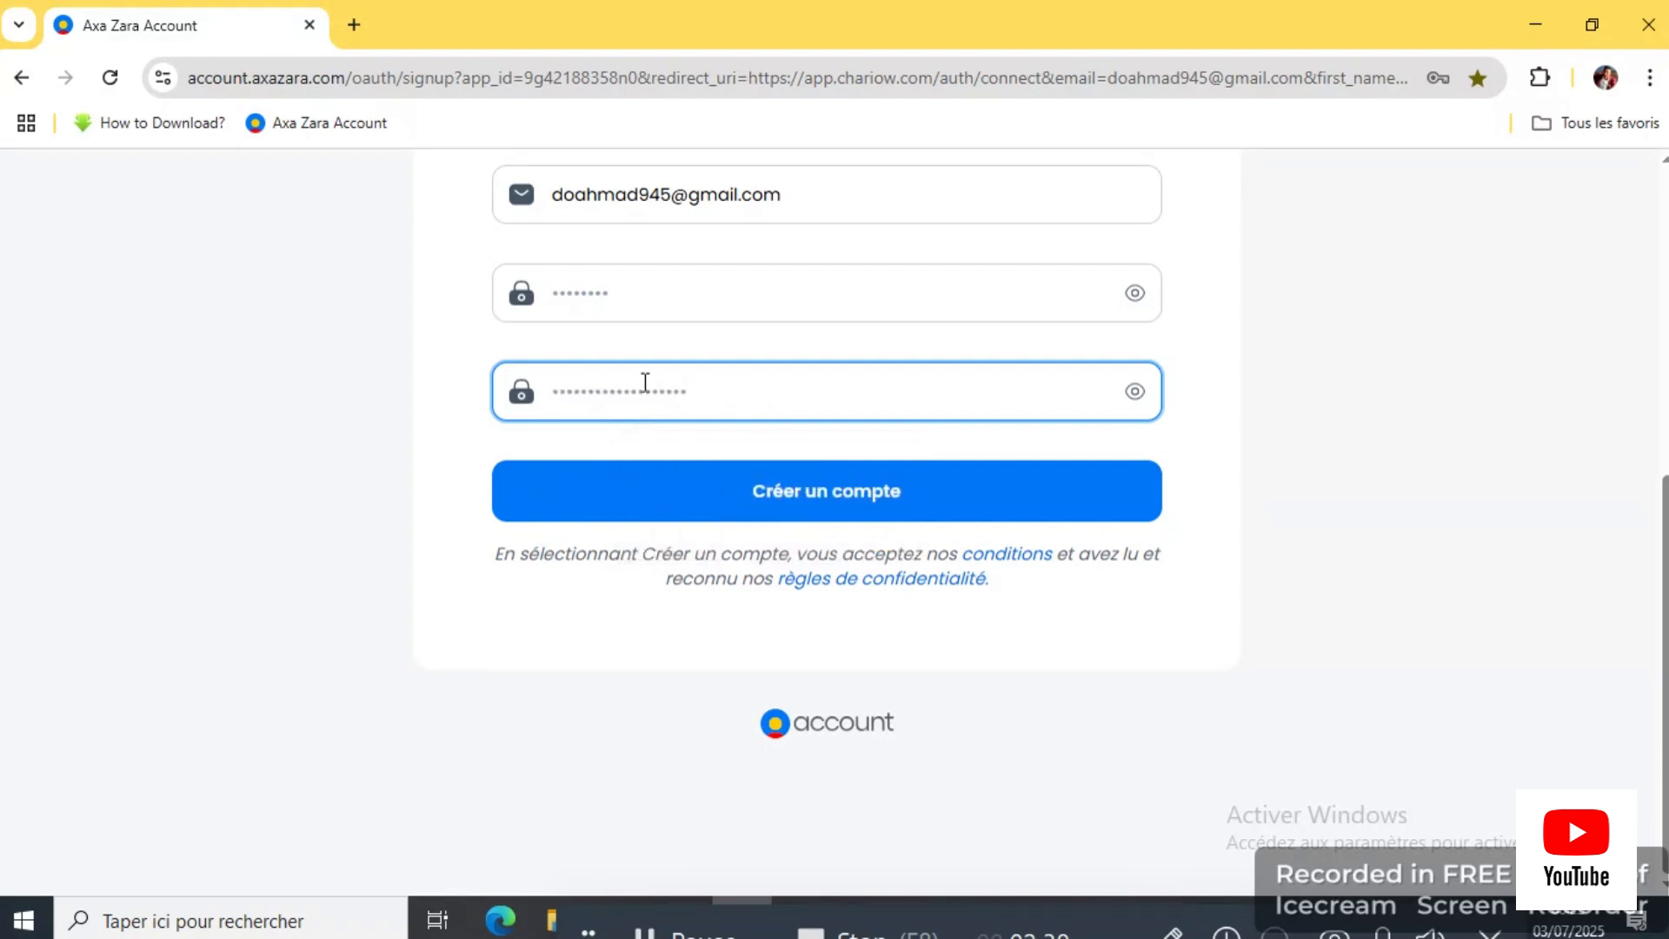
left_click_drag(687, 391, 443, 402)
key("BackSpace")
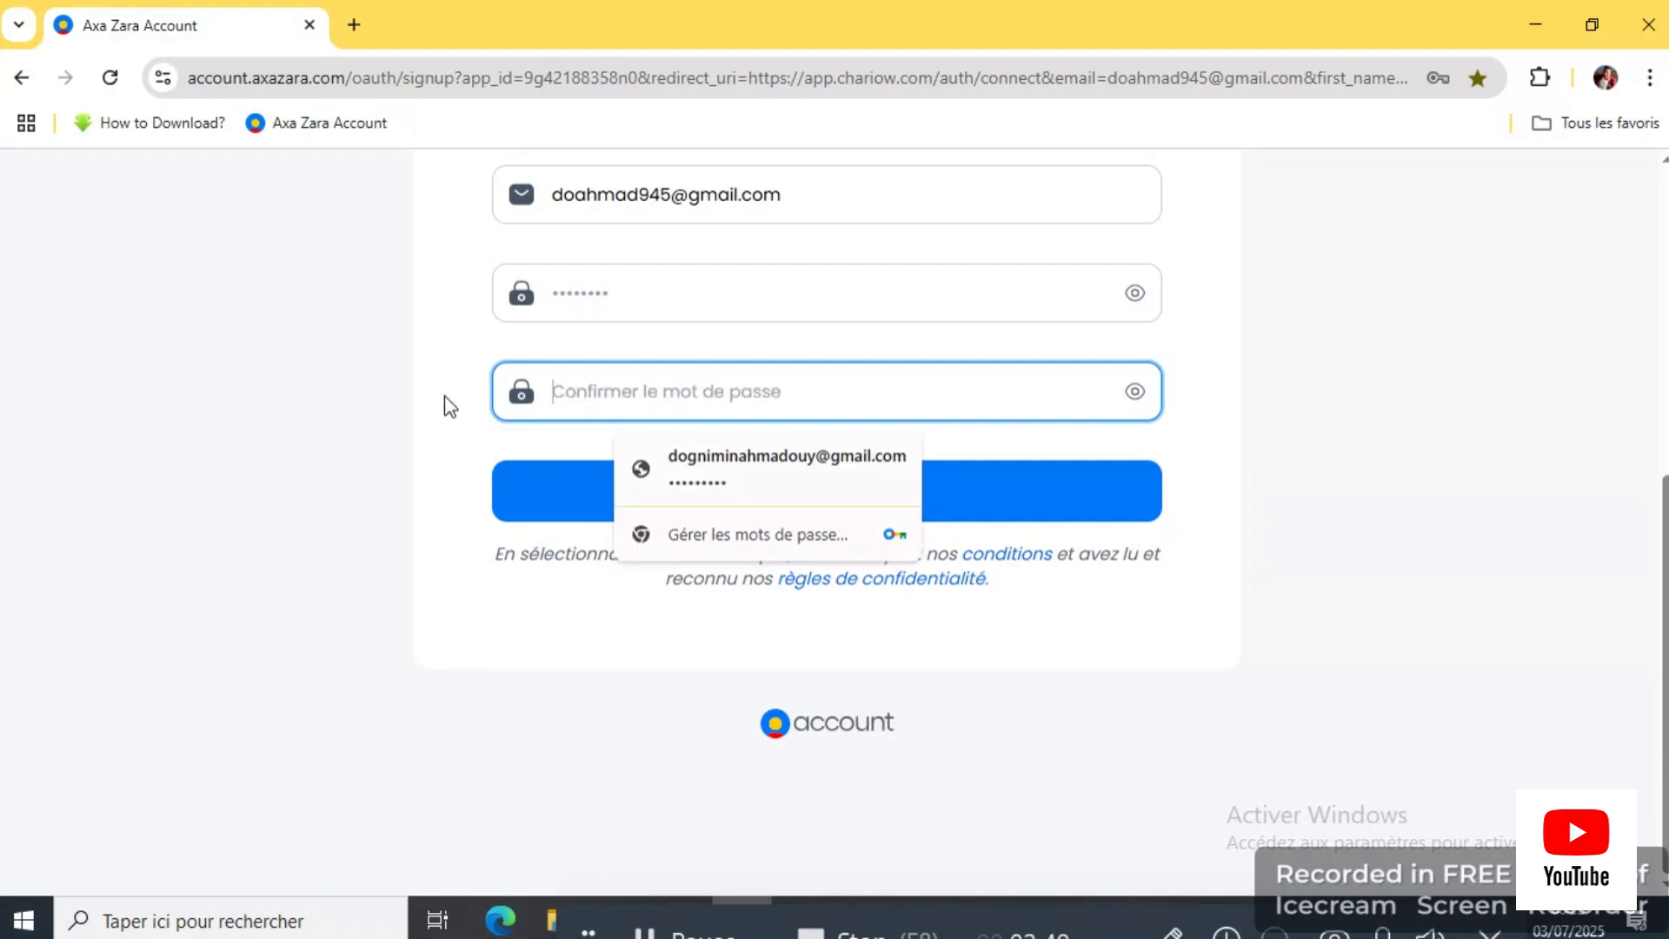
type("a")
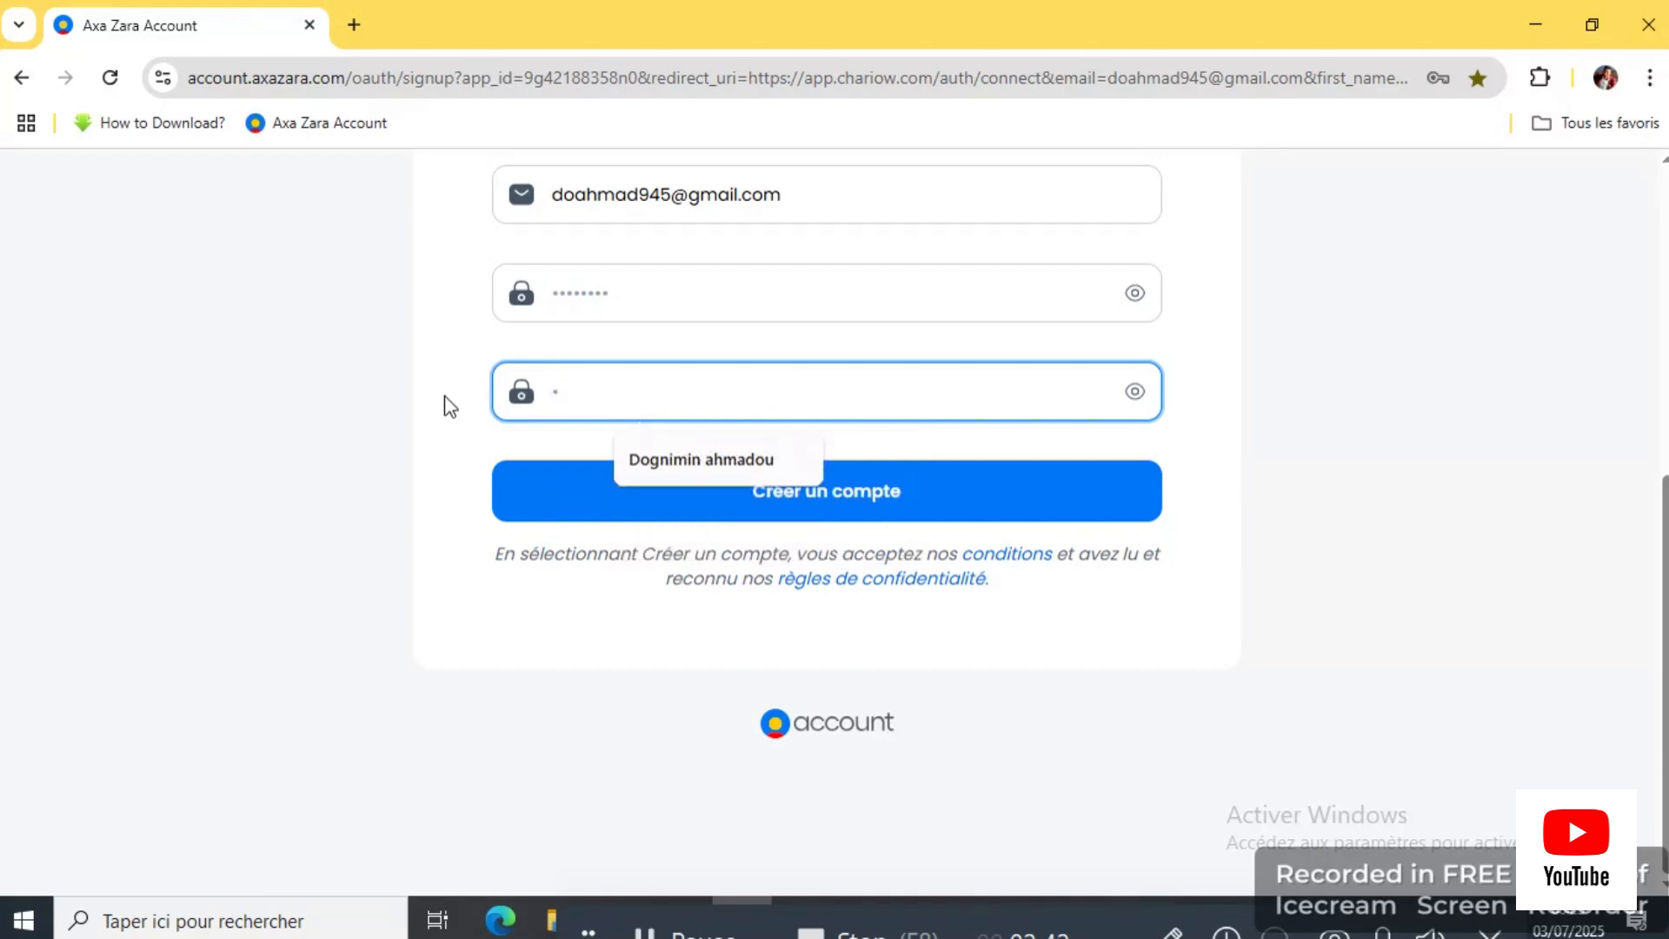
type("aaaaaa")
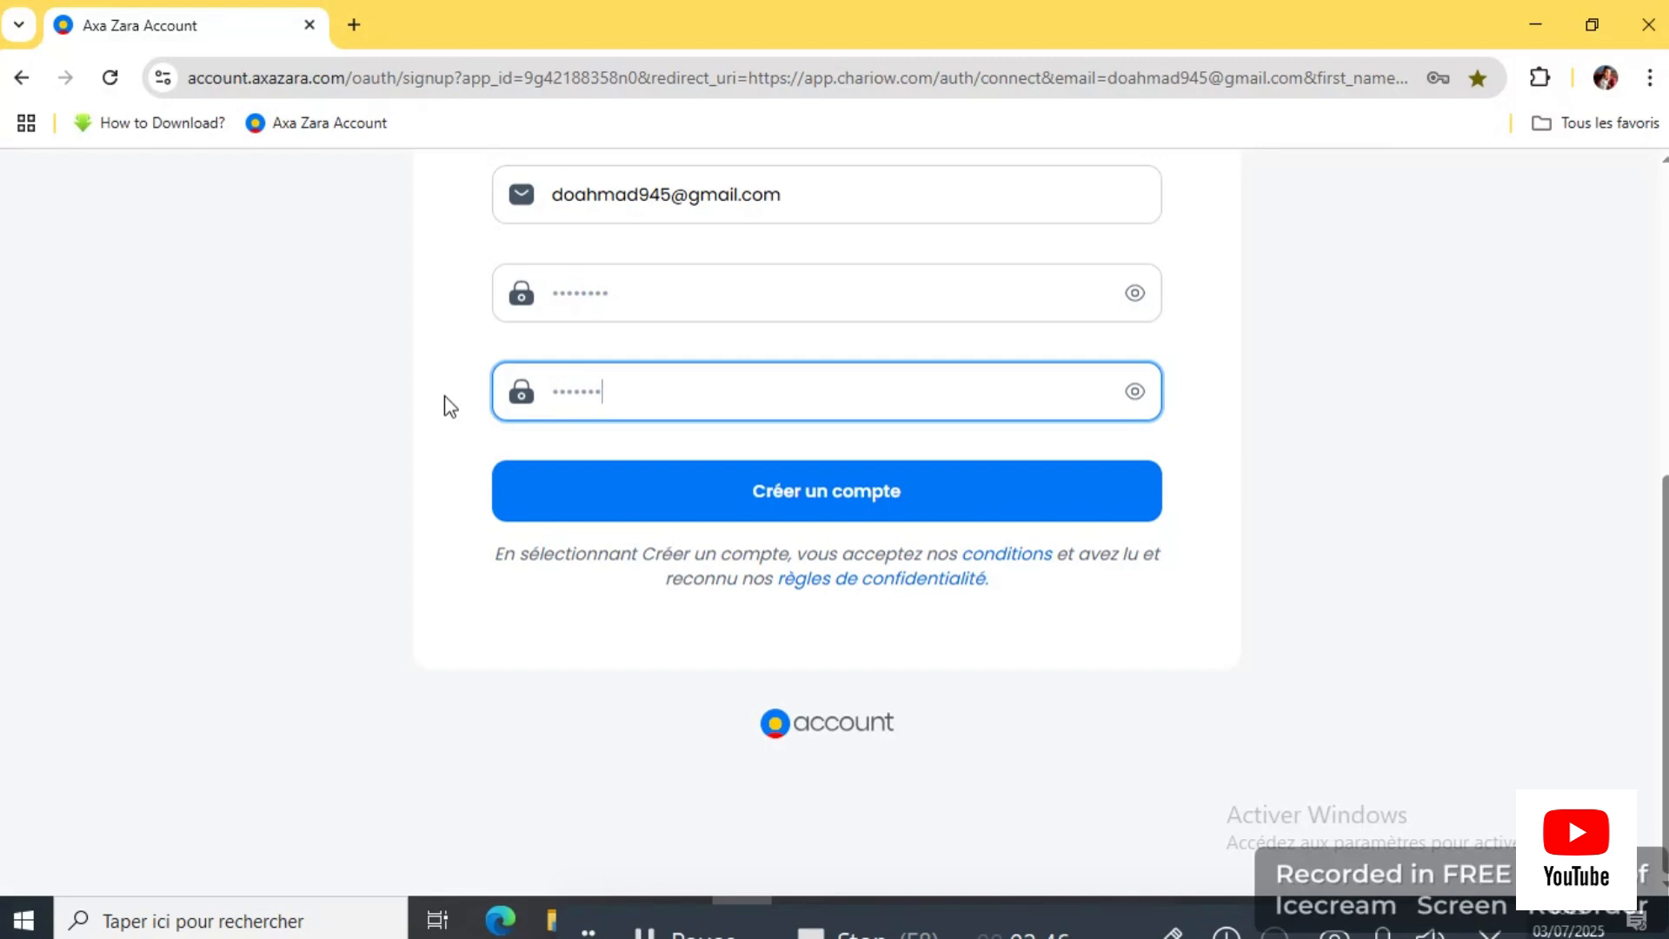
type("a")
Step: Create the account, save the password in the browser, and begin store setup
left_click(869, 500)
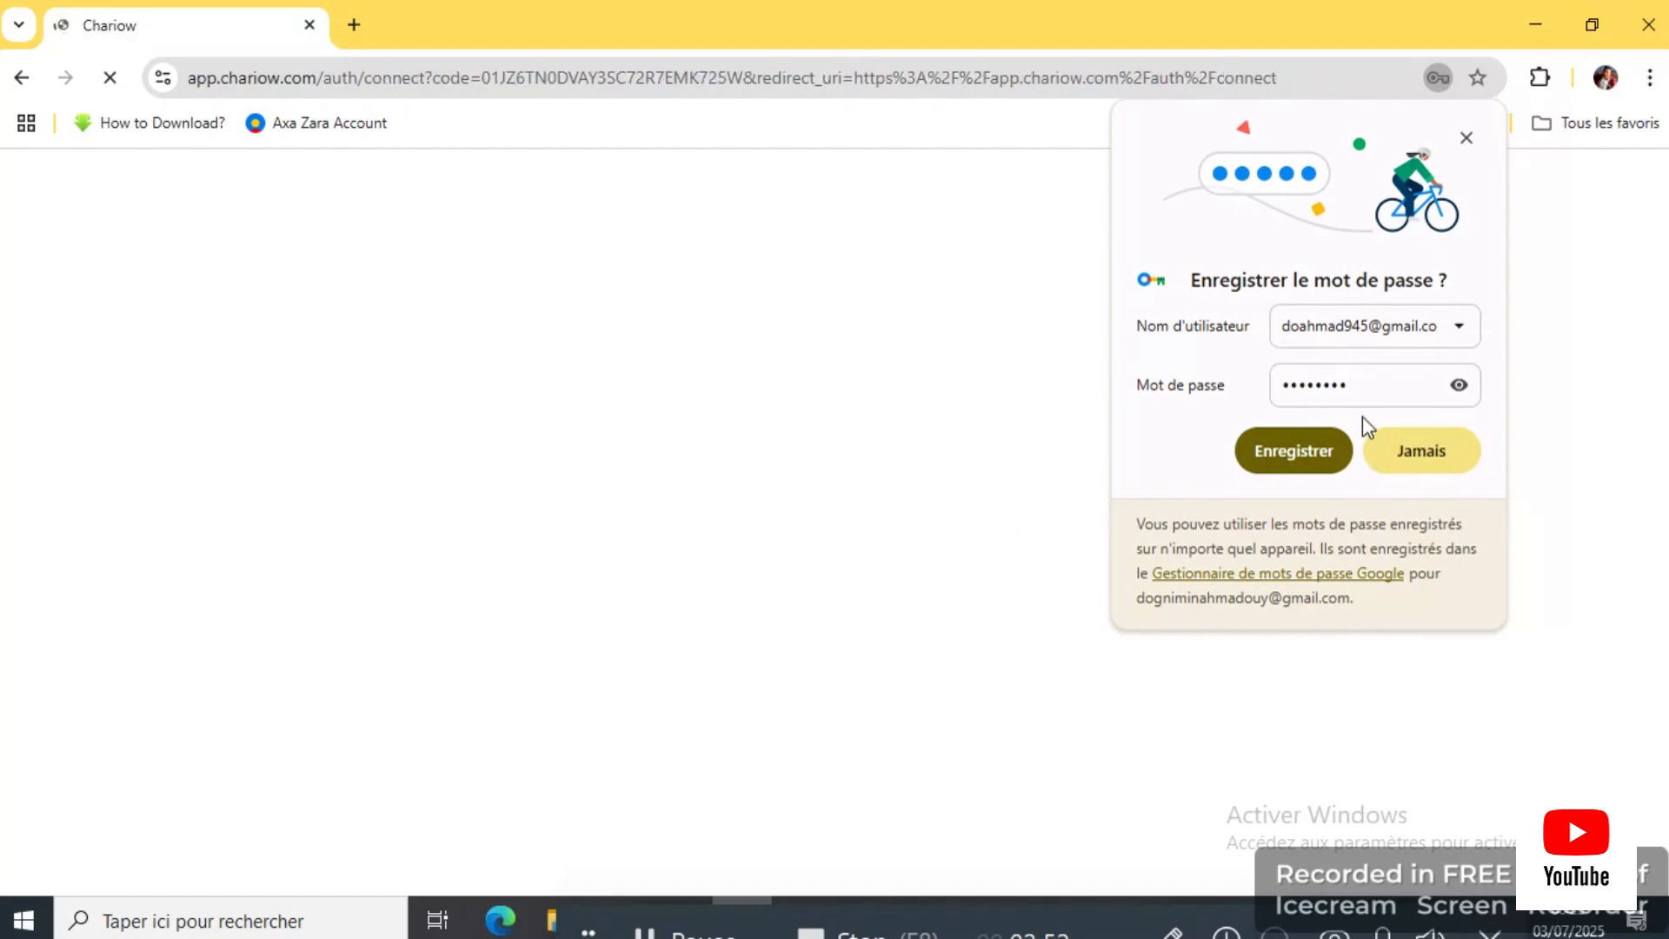
left_click(1332, 451)
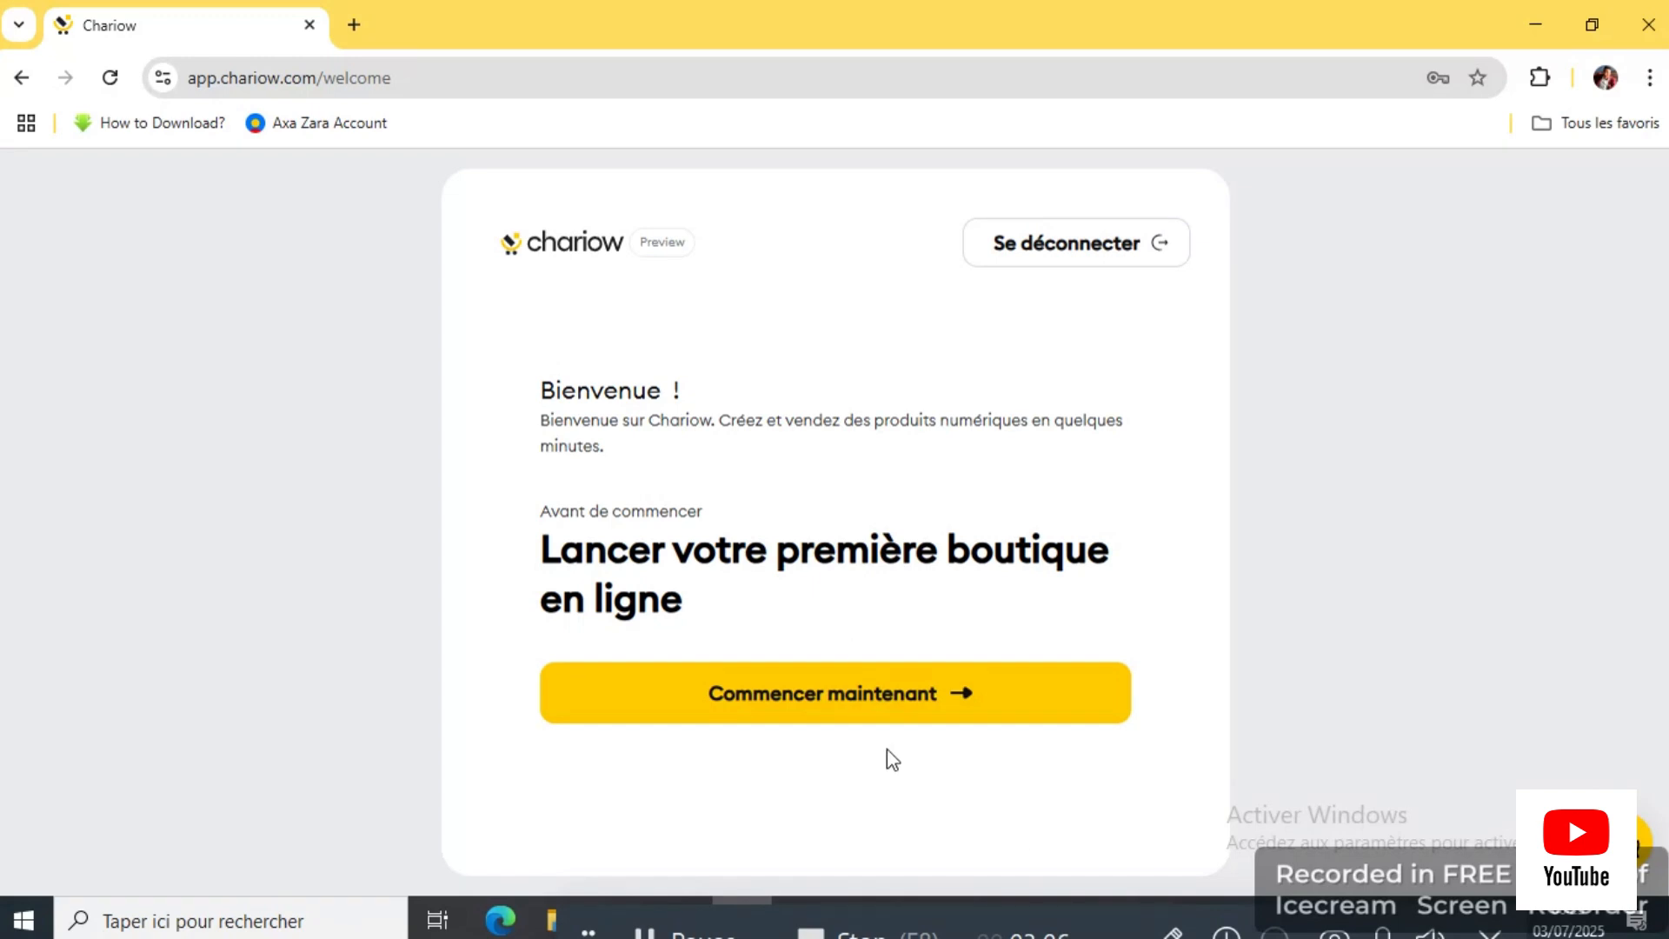
left_click(878, 711)
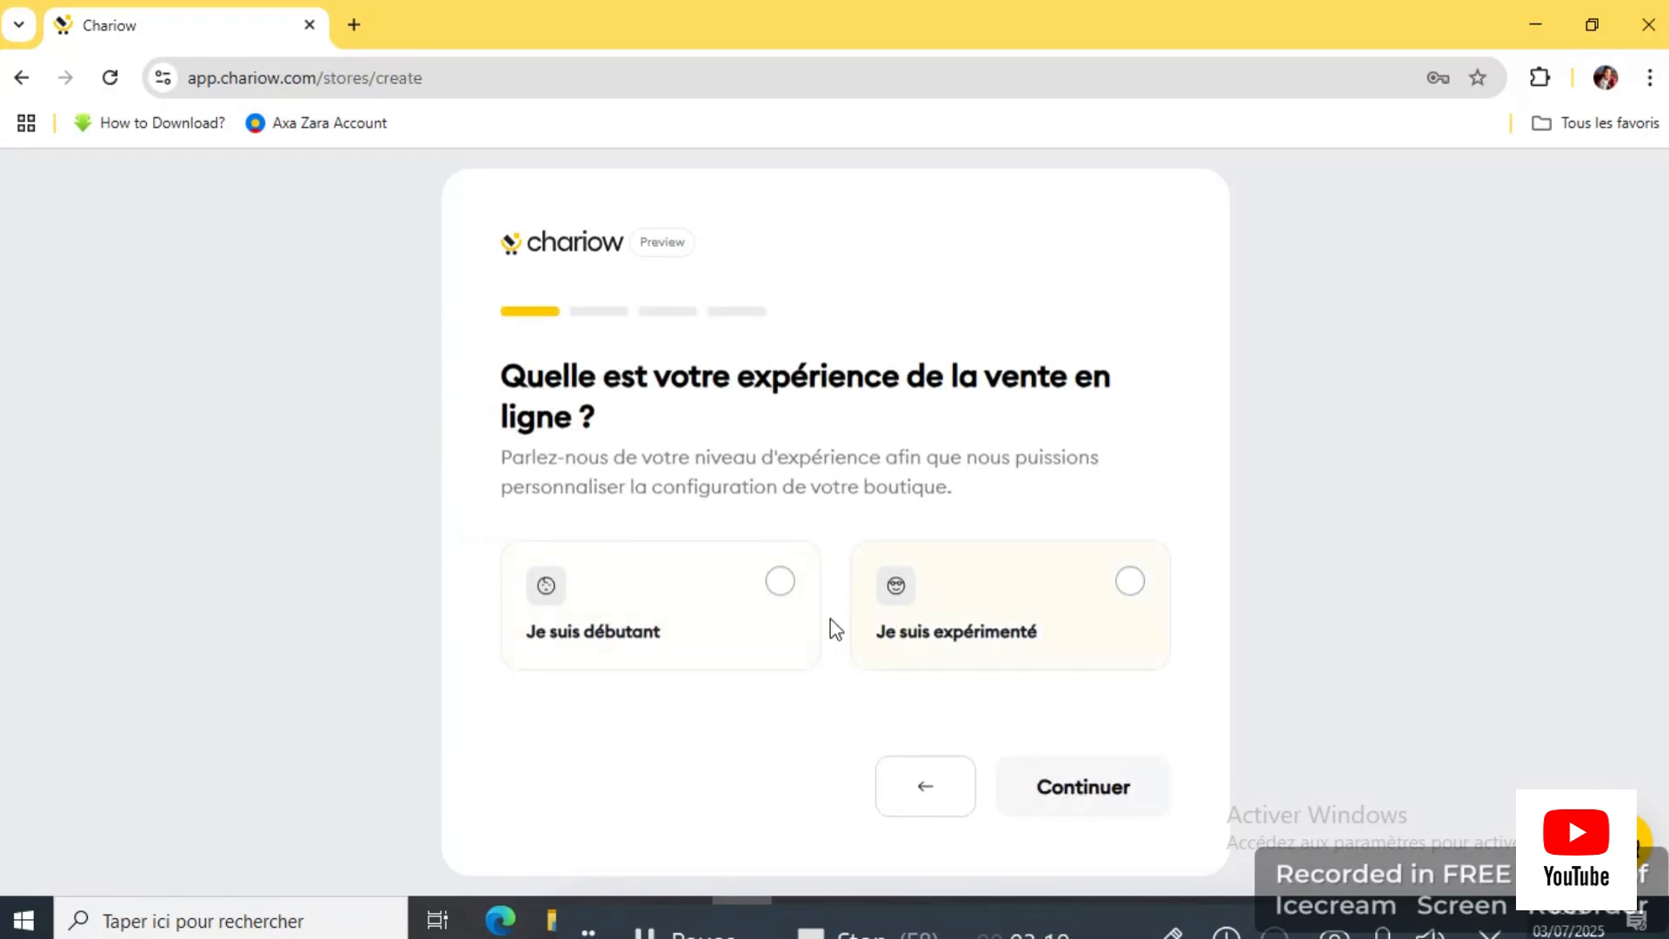
Step: Answer the setup questions: Je suis débutant, then Libre choix for product type
left_click(792, 599)
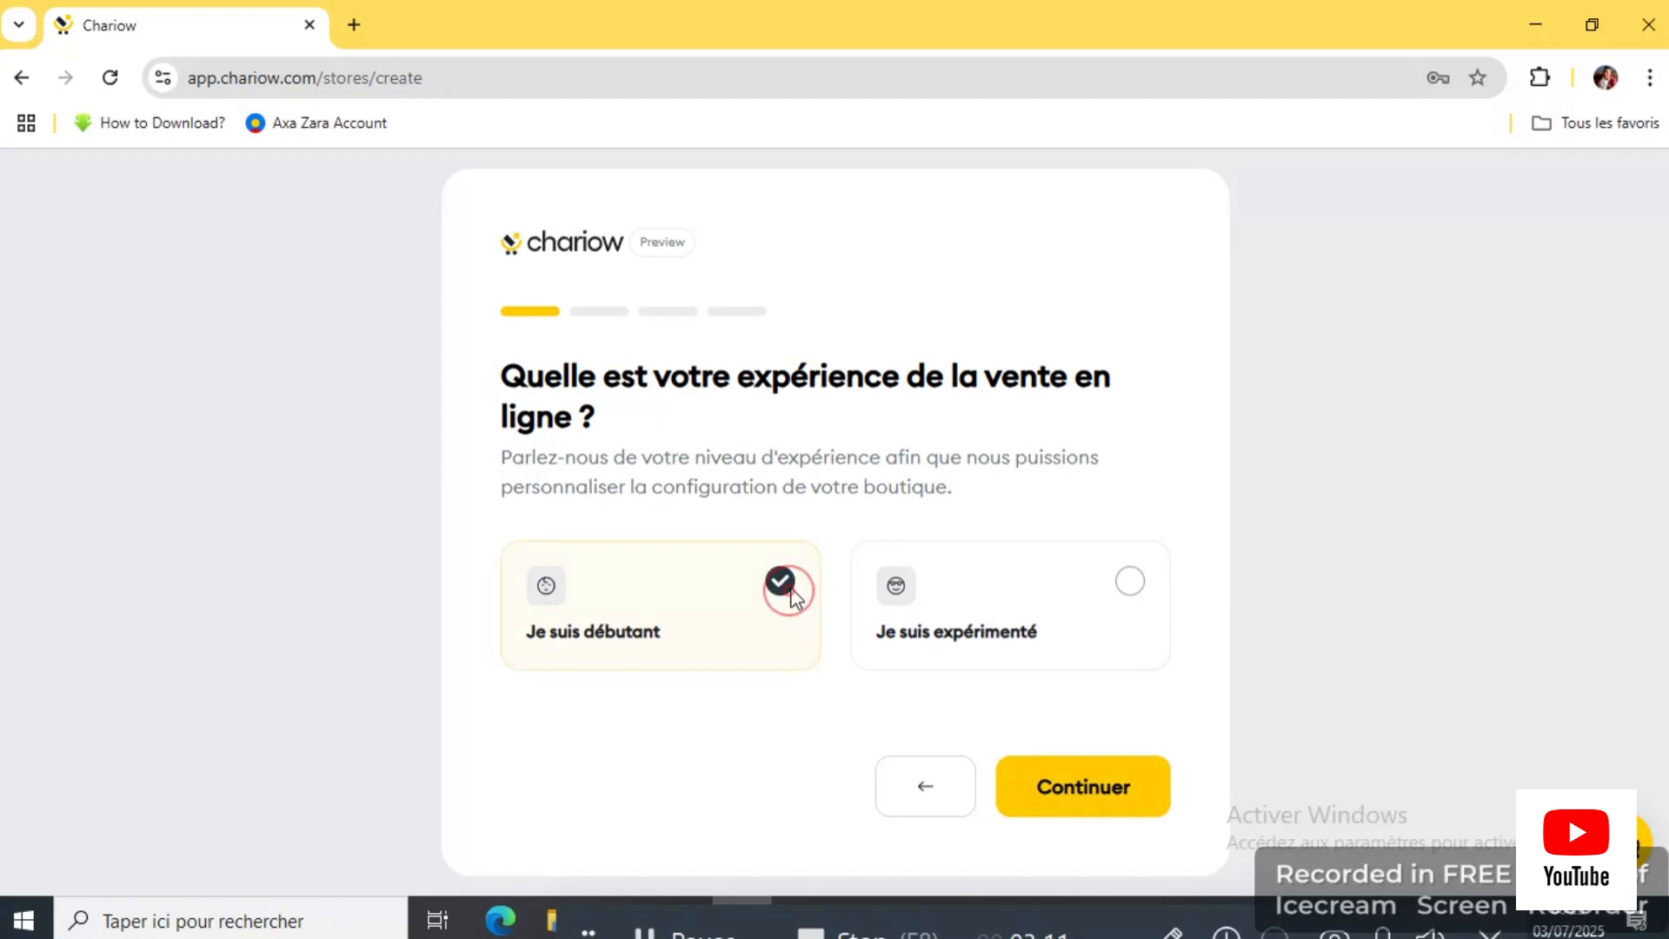
left_click(1071, 798)
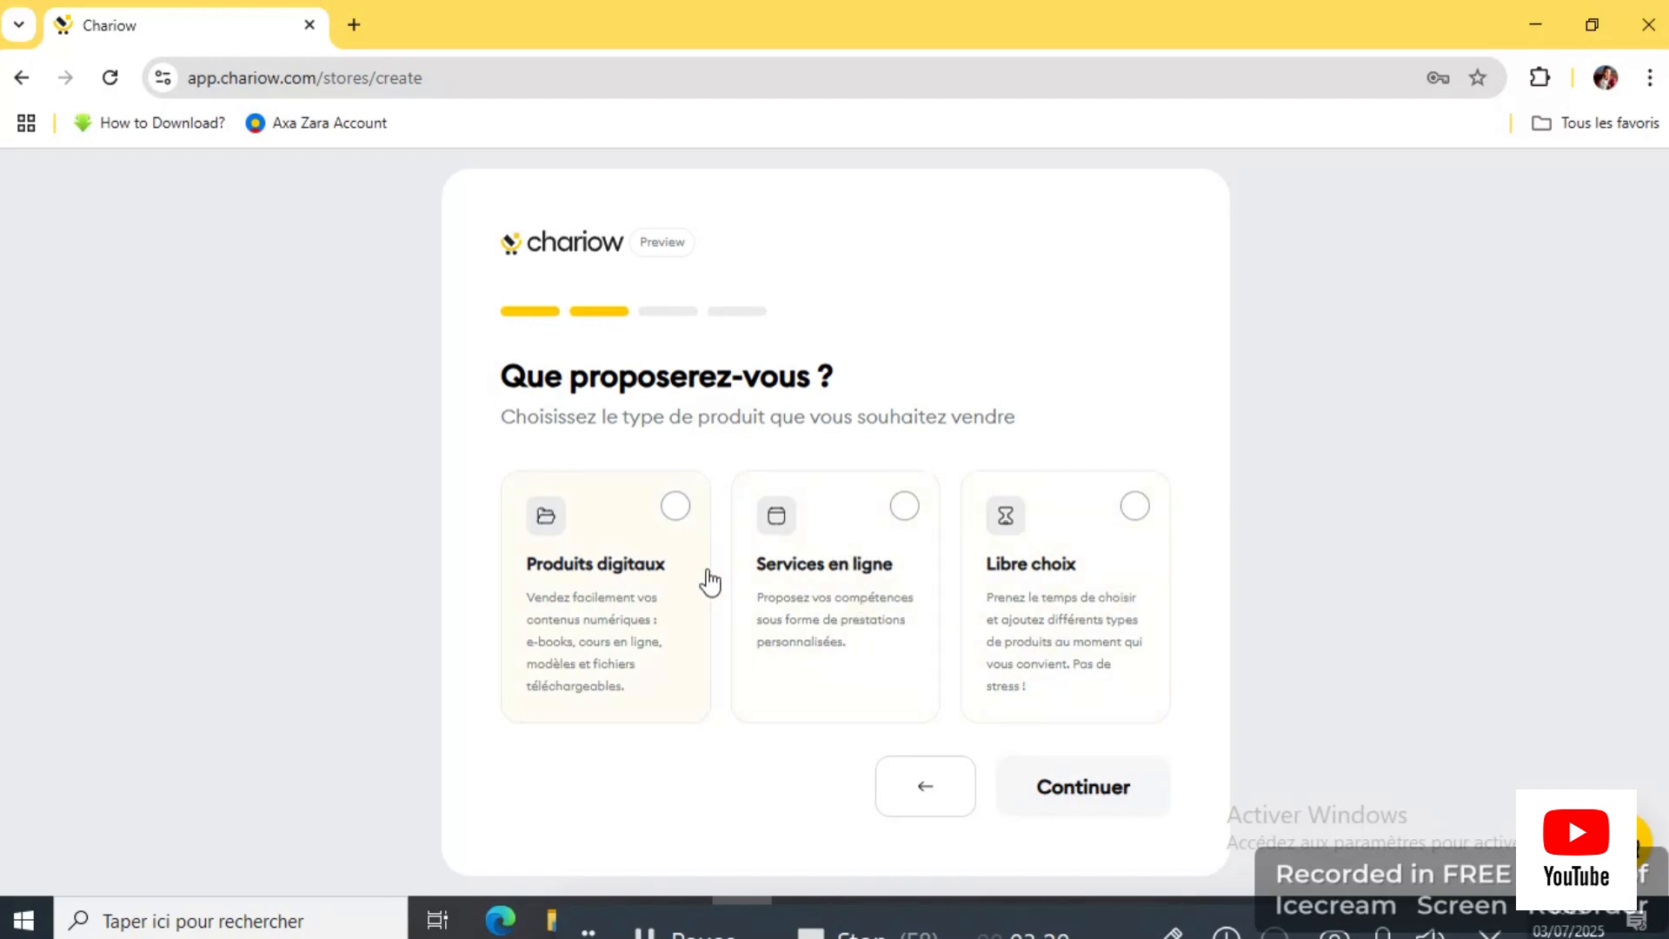
left_click(1137, 519)
left_click(1113, 791)
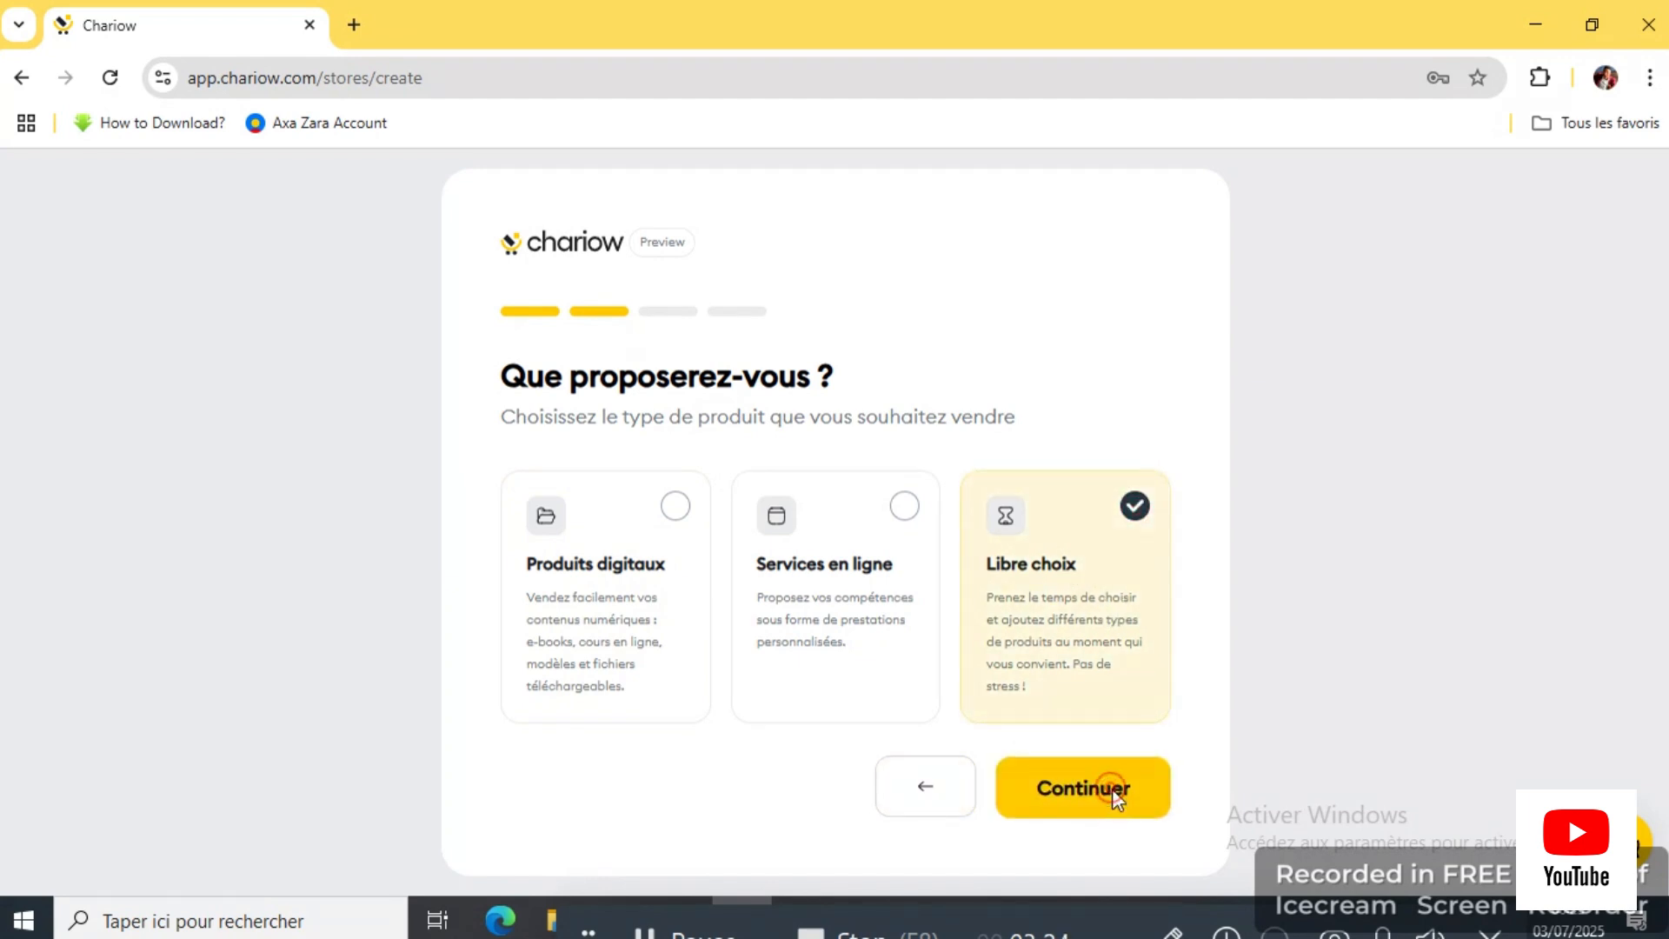
Step: Set the store name to CASH ONLINE using autofill
left_click(675, 532)
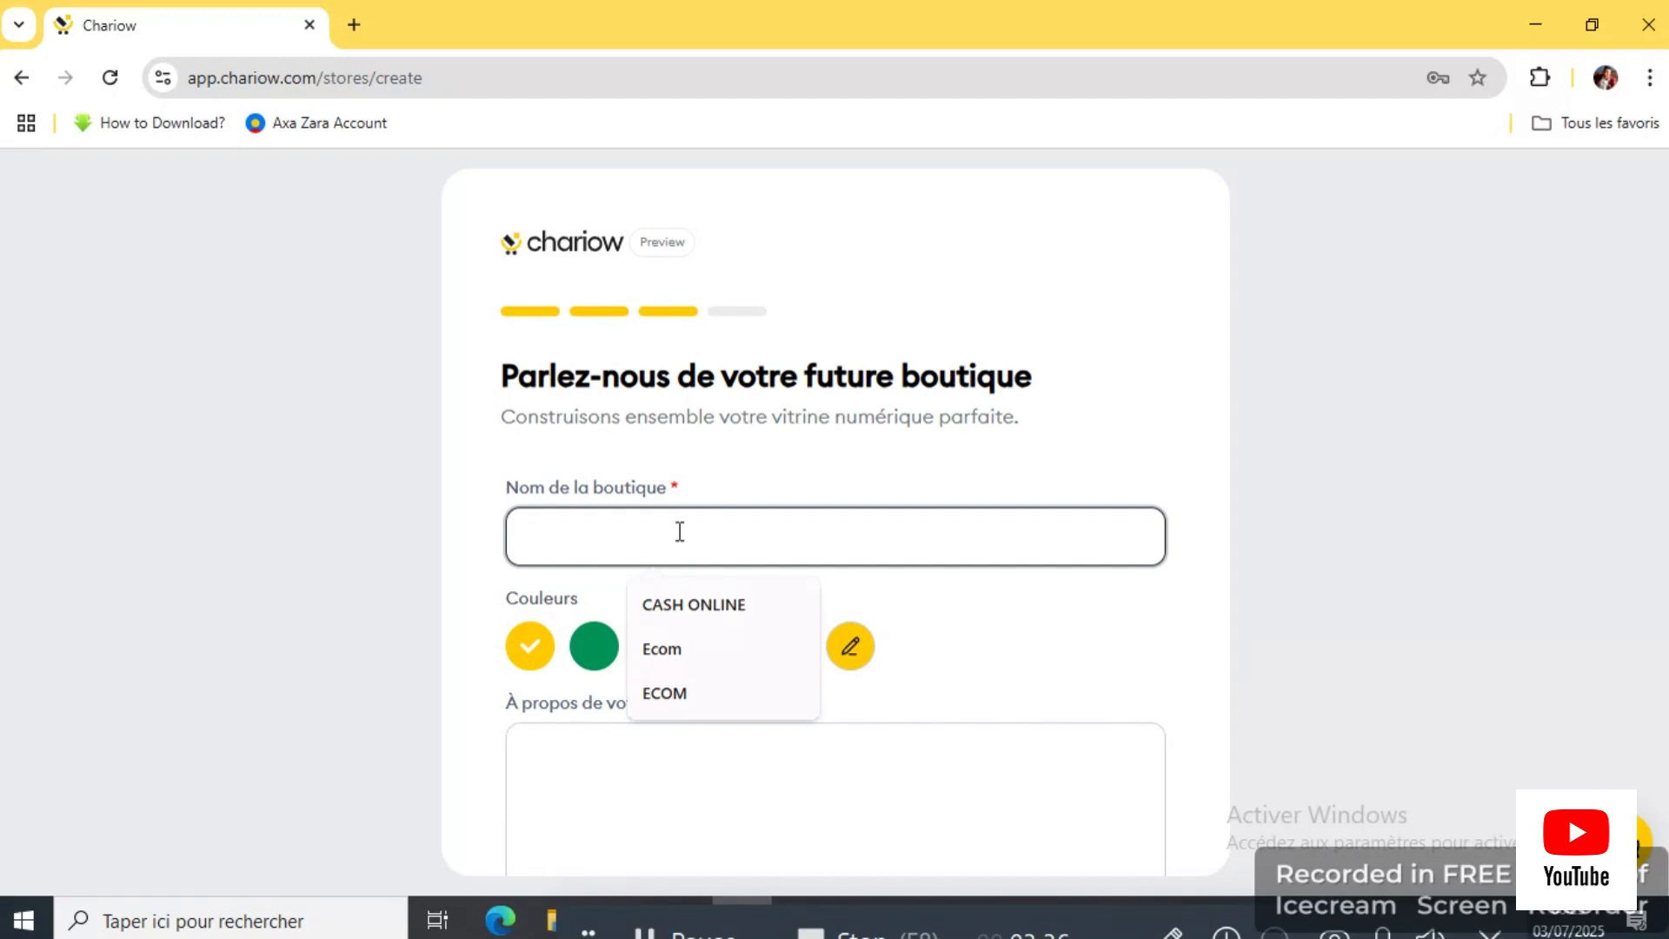
left_click(706, 609)
scroll(748, 581, "down", 1)
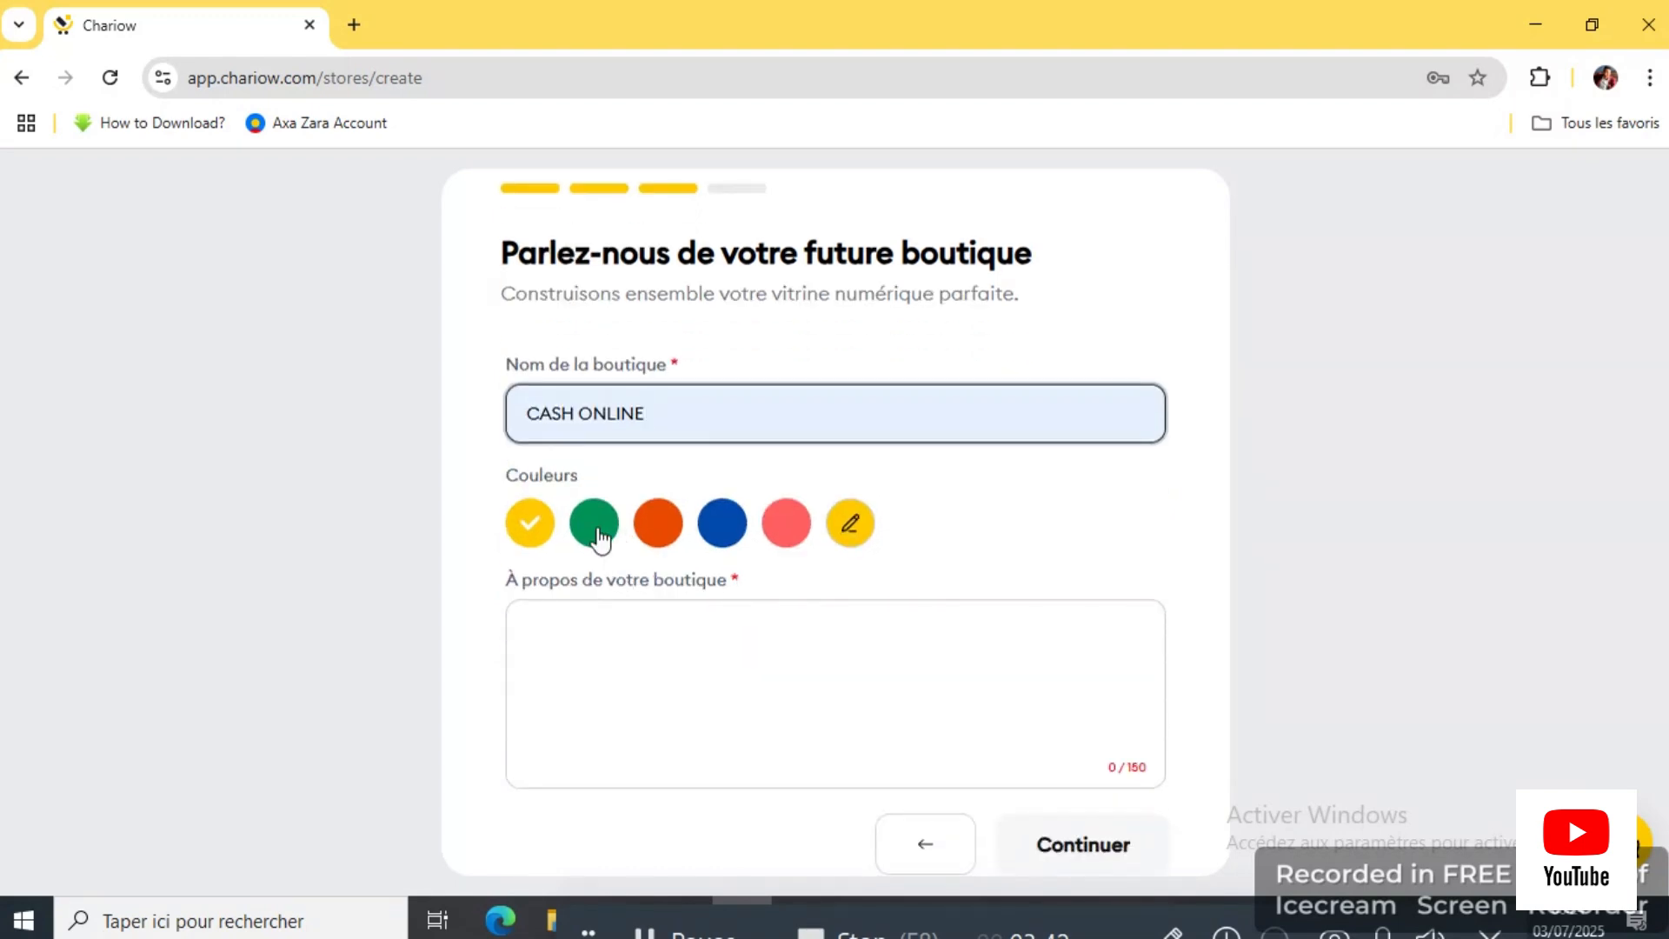
Step: Write the À propos description 'bienvenue sur ma boutique' and continue to the location step
left_click(736, 633)
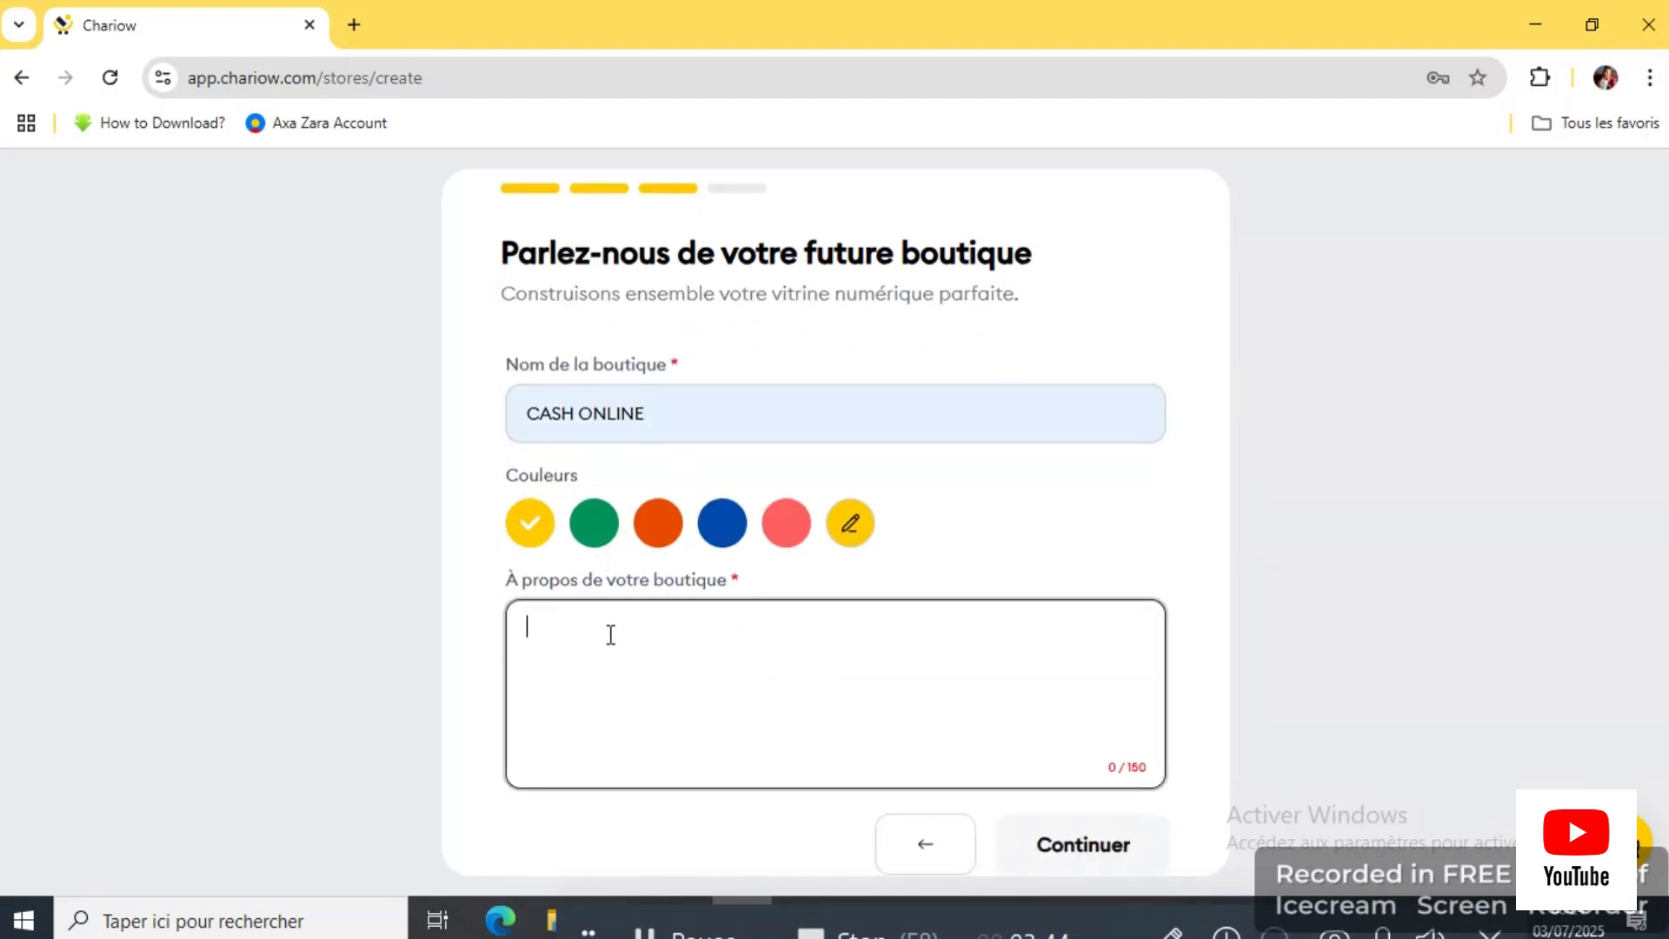
scroll(645, 701, "down", 1)
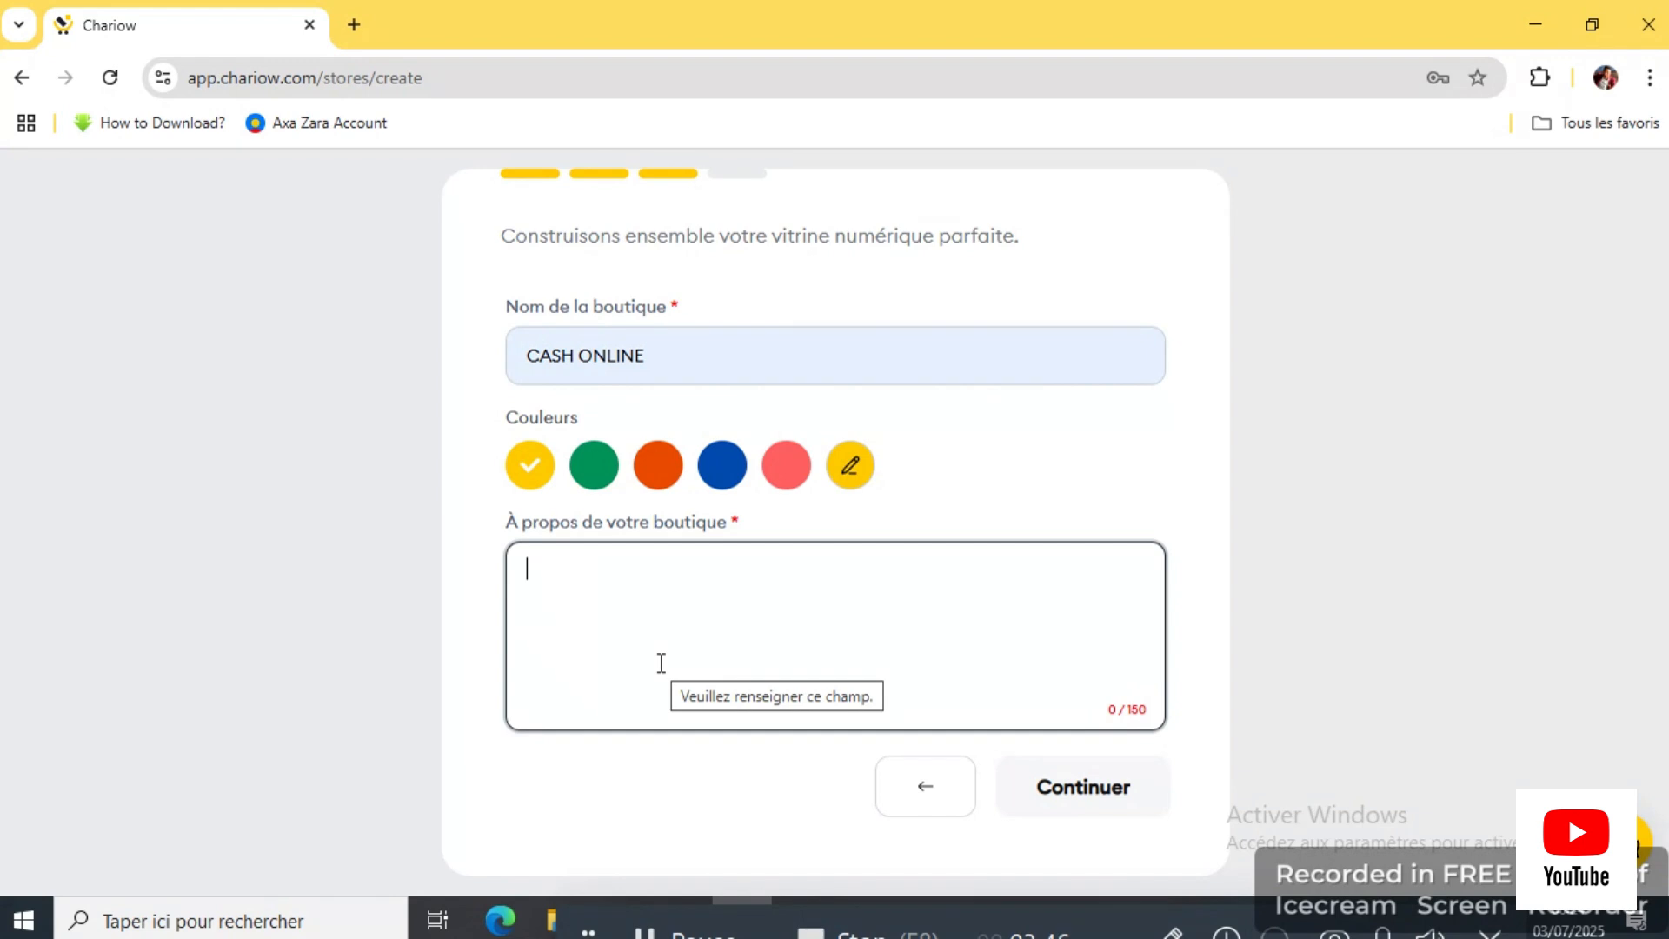
type("tyu09y98")
key("BackSpace")
key("BackSpace")
key("BackSpace")
key("BackSpace")
key("BackSpace")
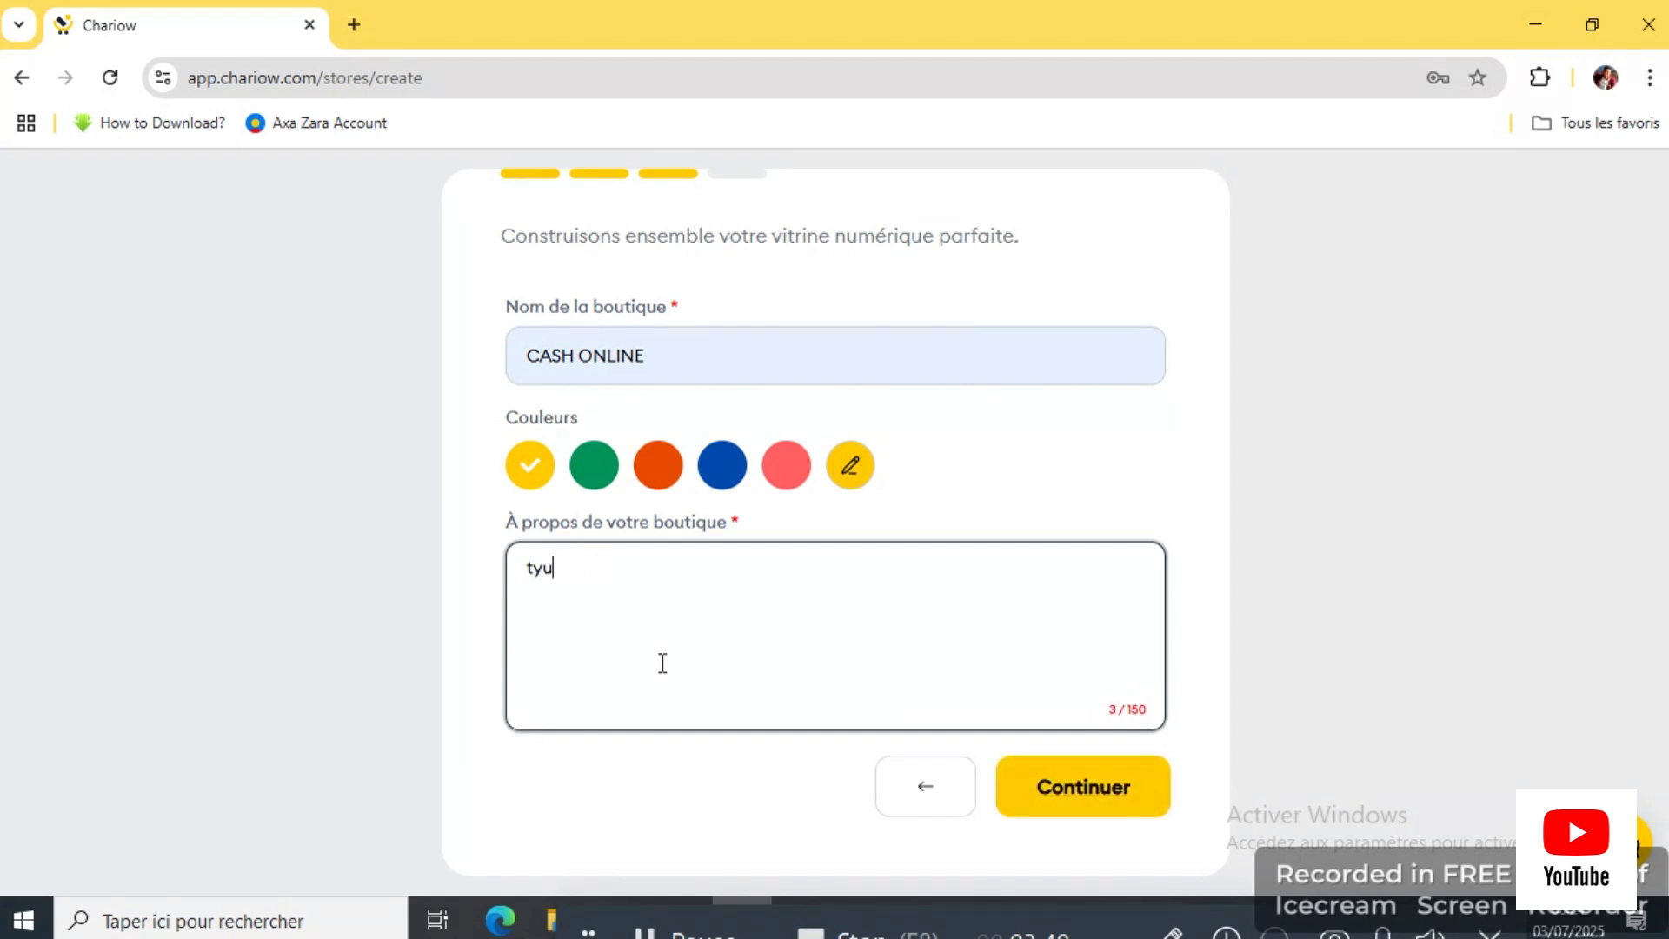
key("BackSpace")
key("BackSpace")
key("BackSpace")
type("bienvenue sur mo b")
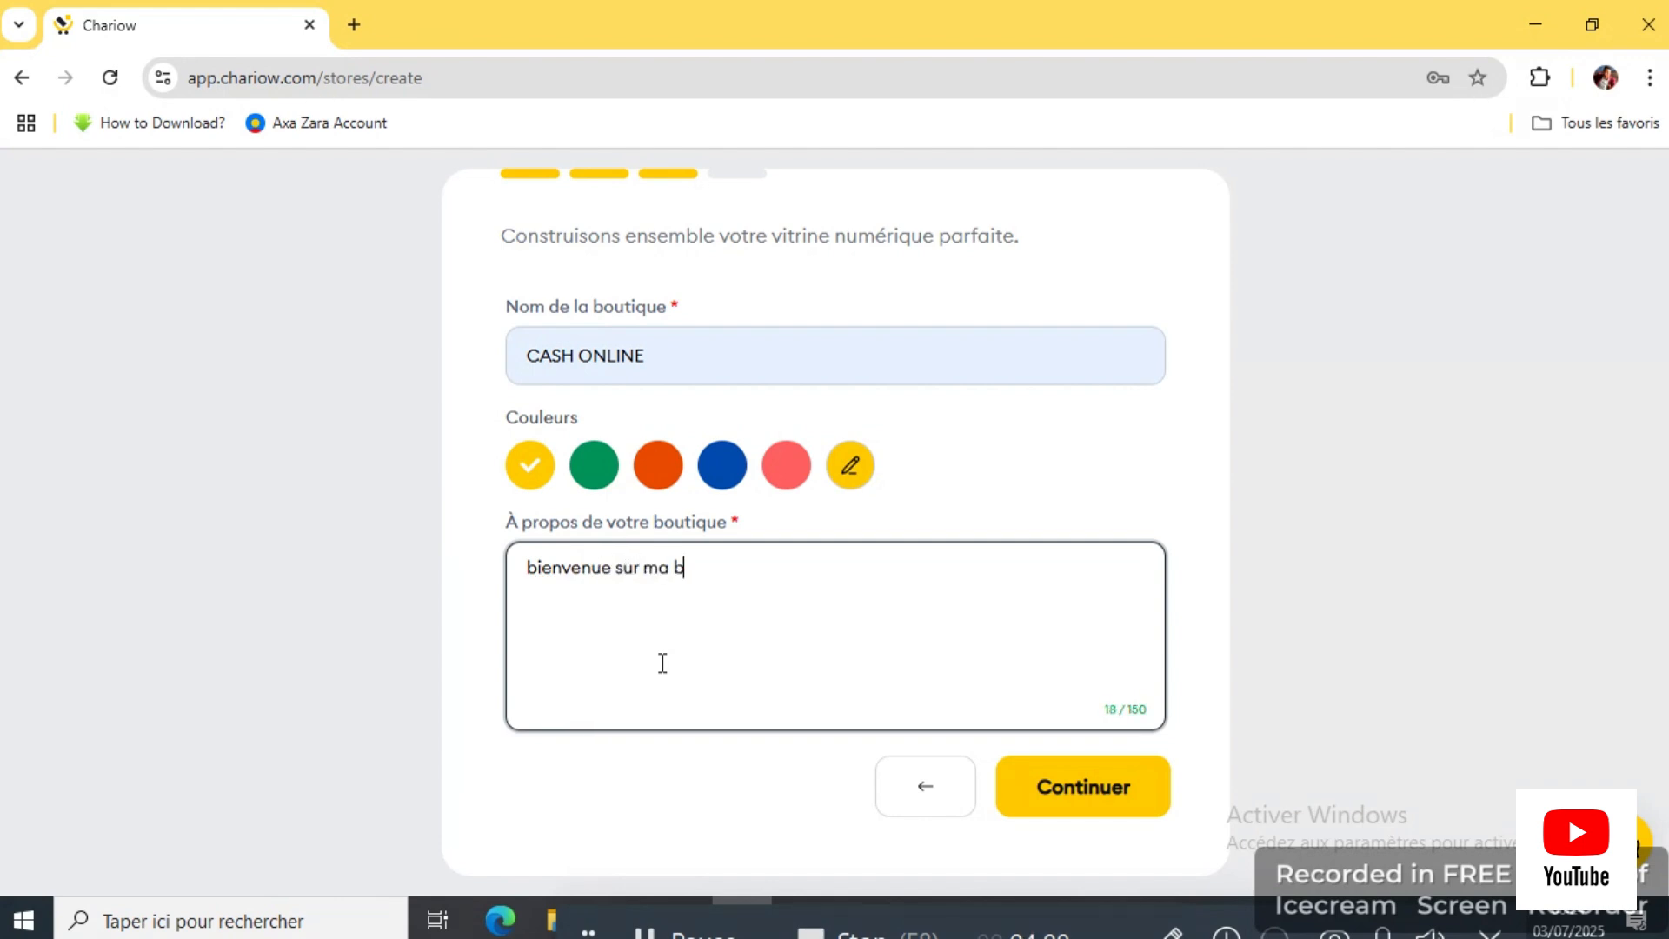
type("outique")
left_click(1096, 798)
scroll(658, 473, "down", 1)
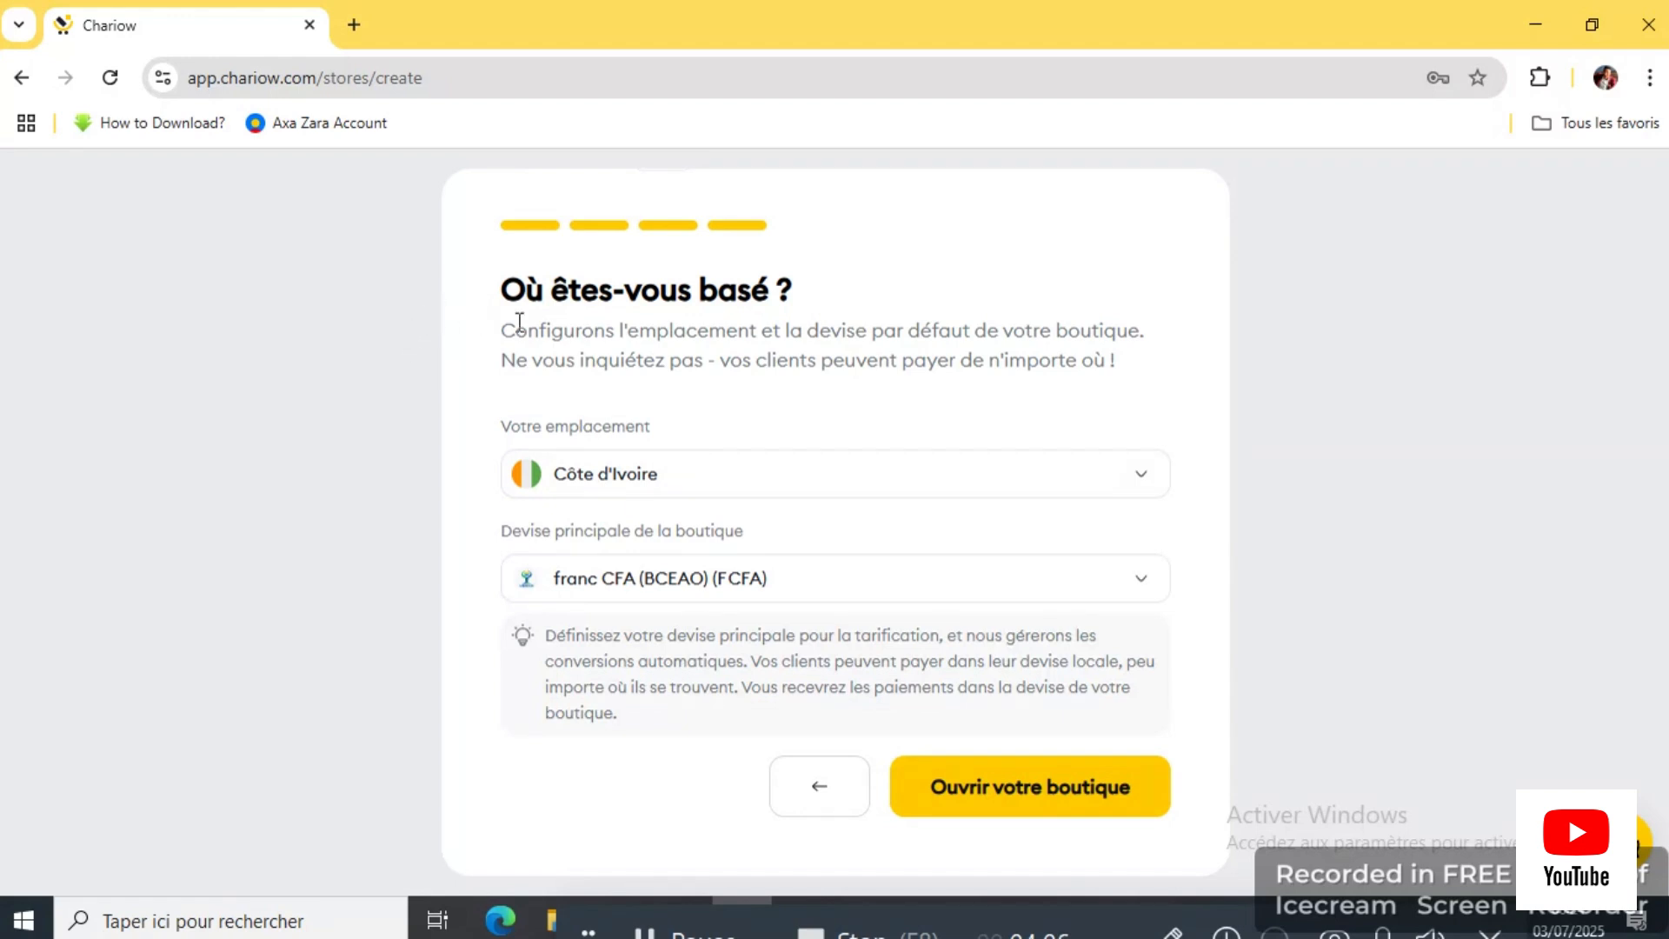
left_click(879, 499)
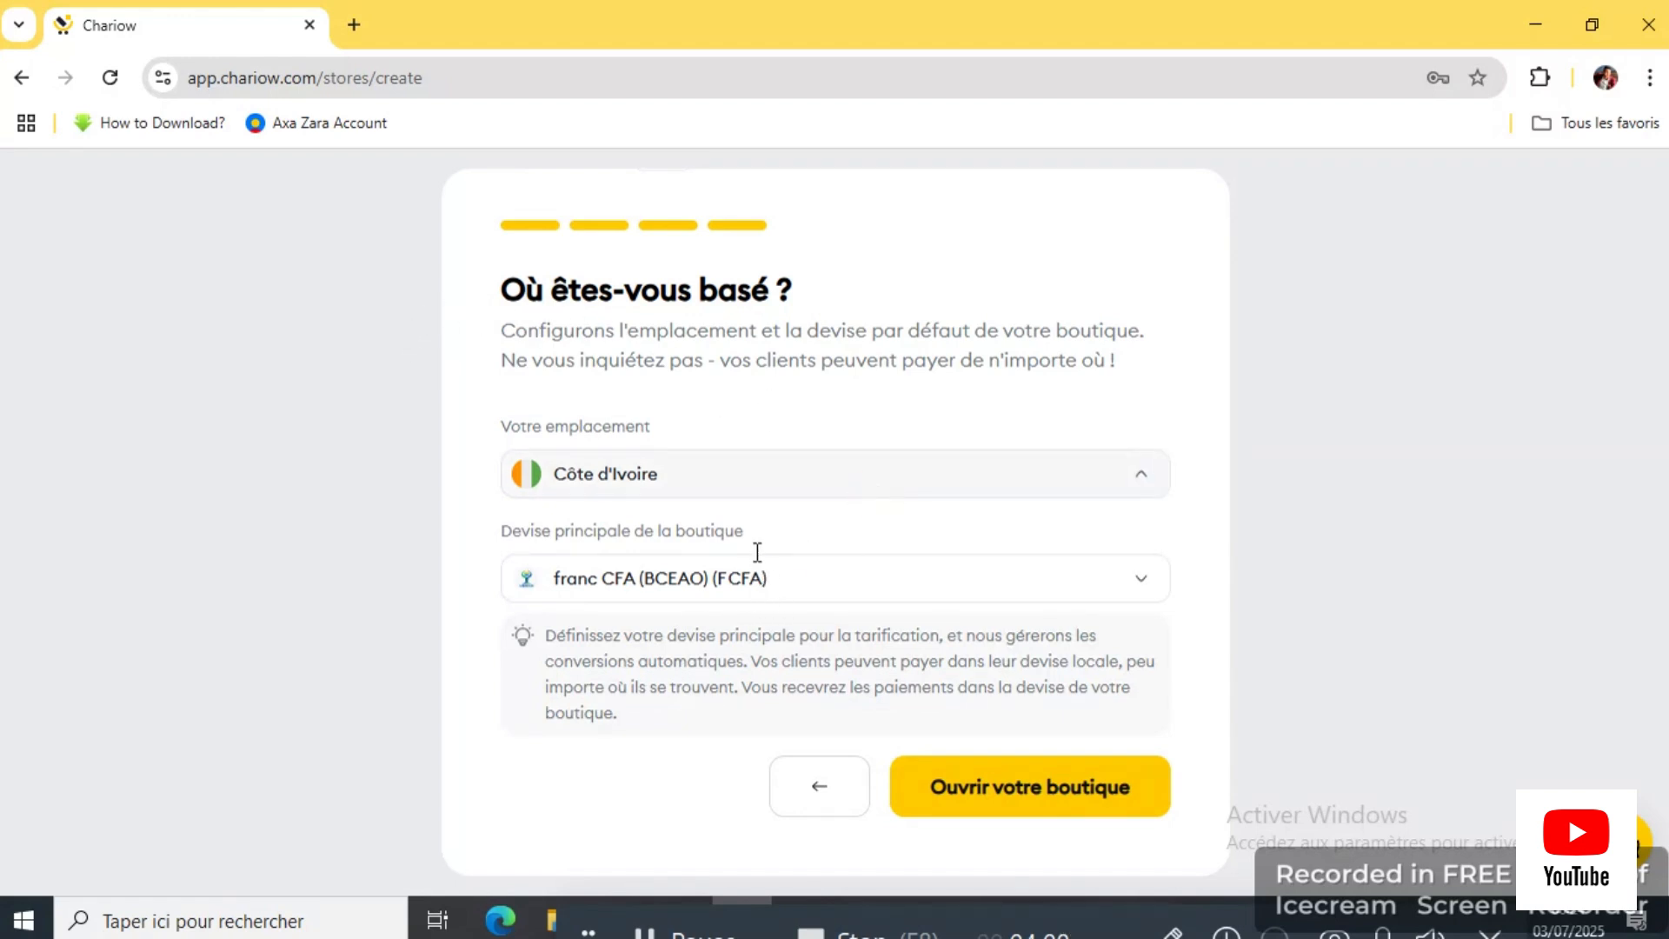
scroll(715, 637, "down", 1)
scroll(714, 638, "down", 10)
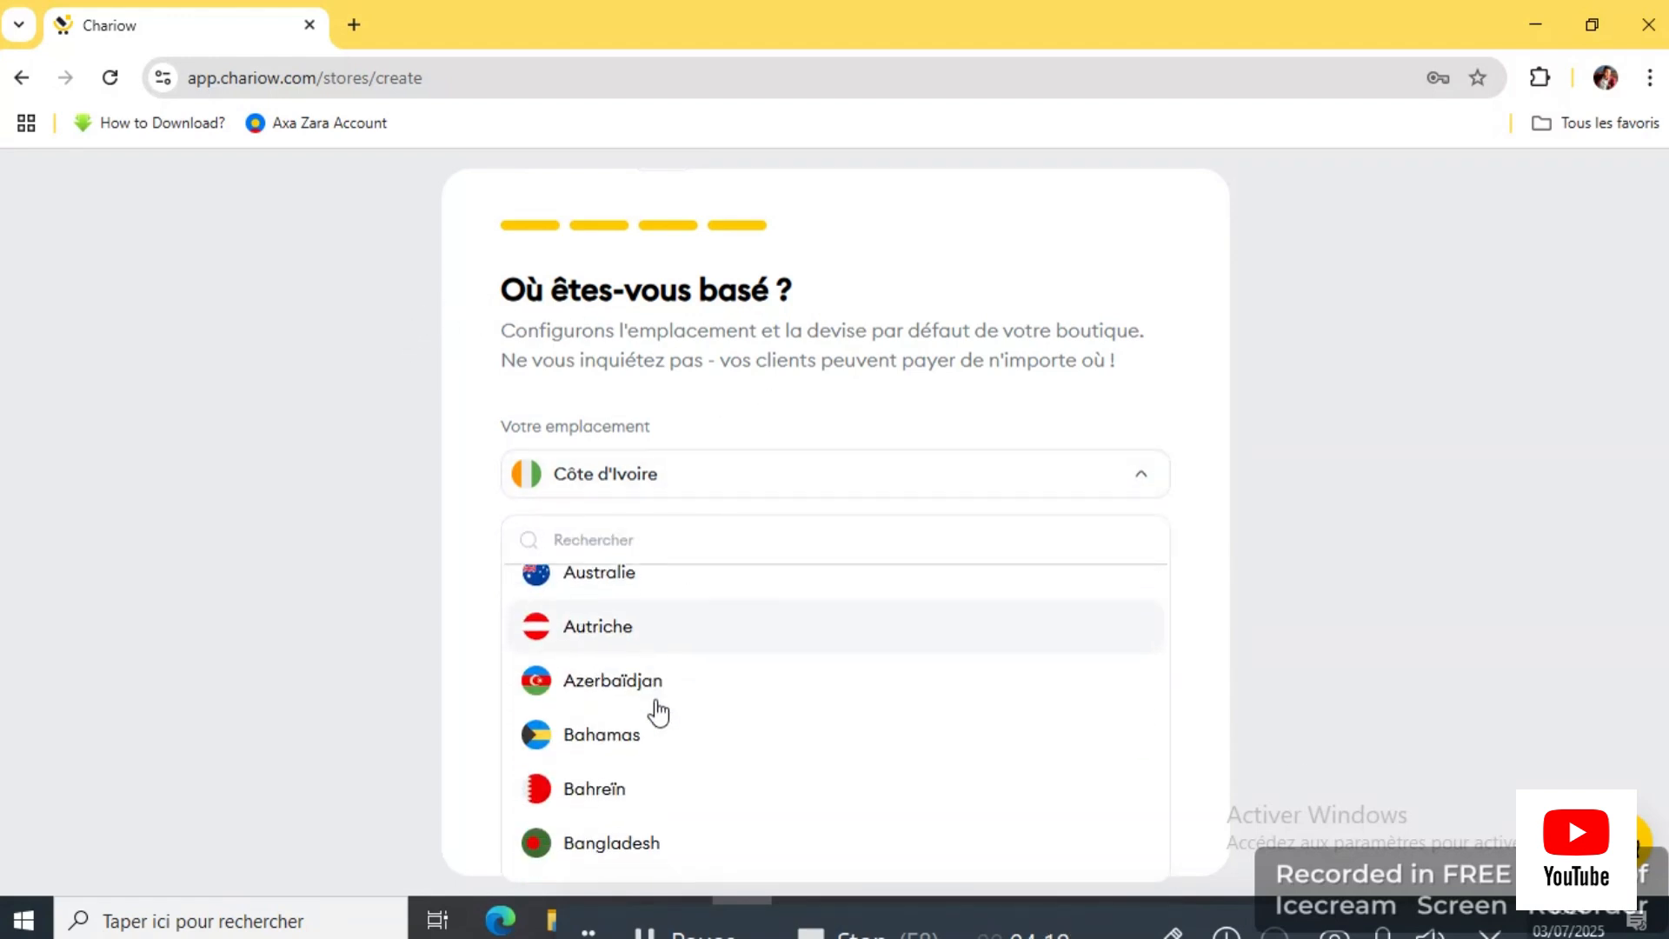
scroll(656, 718, "down", 5)
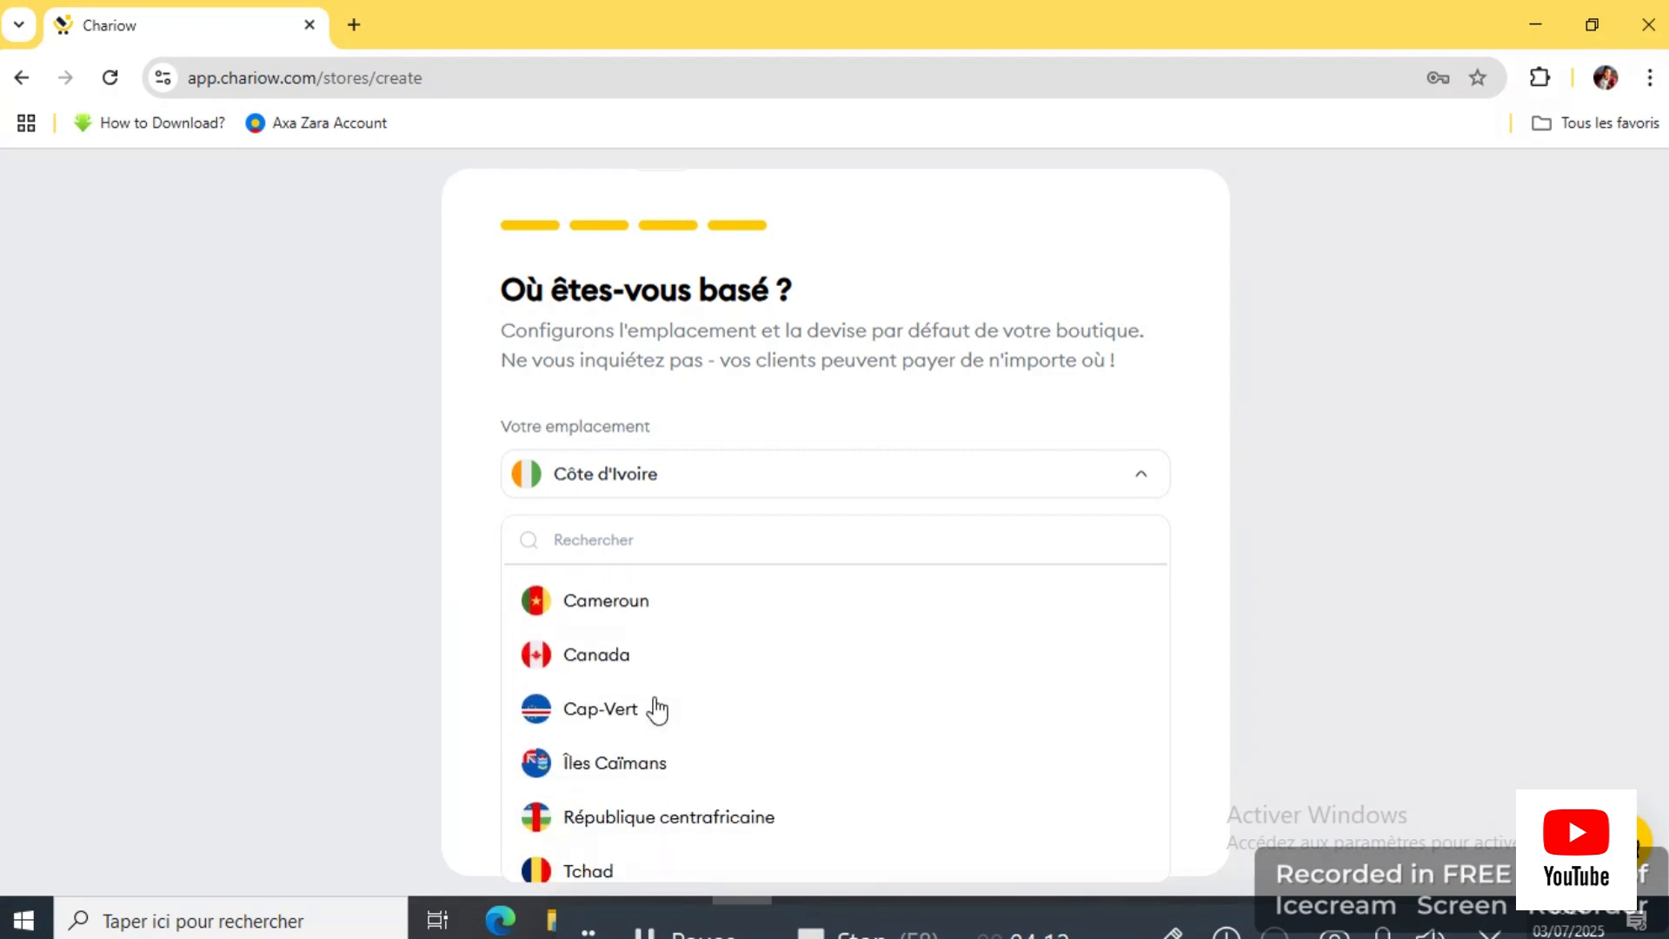
scroll(660, 691, "down", 3)
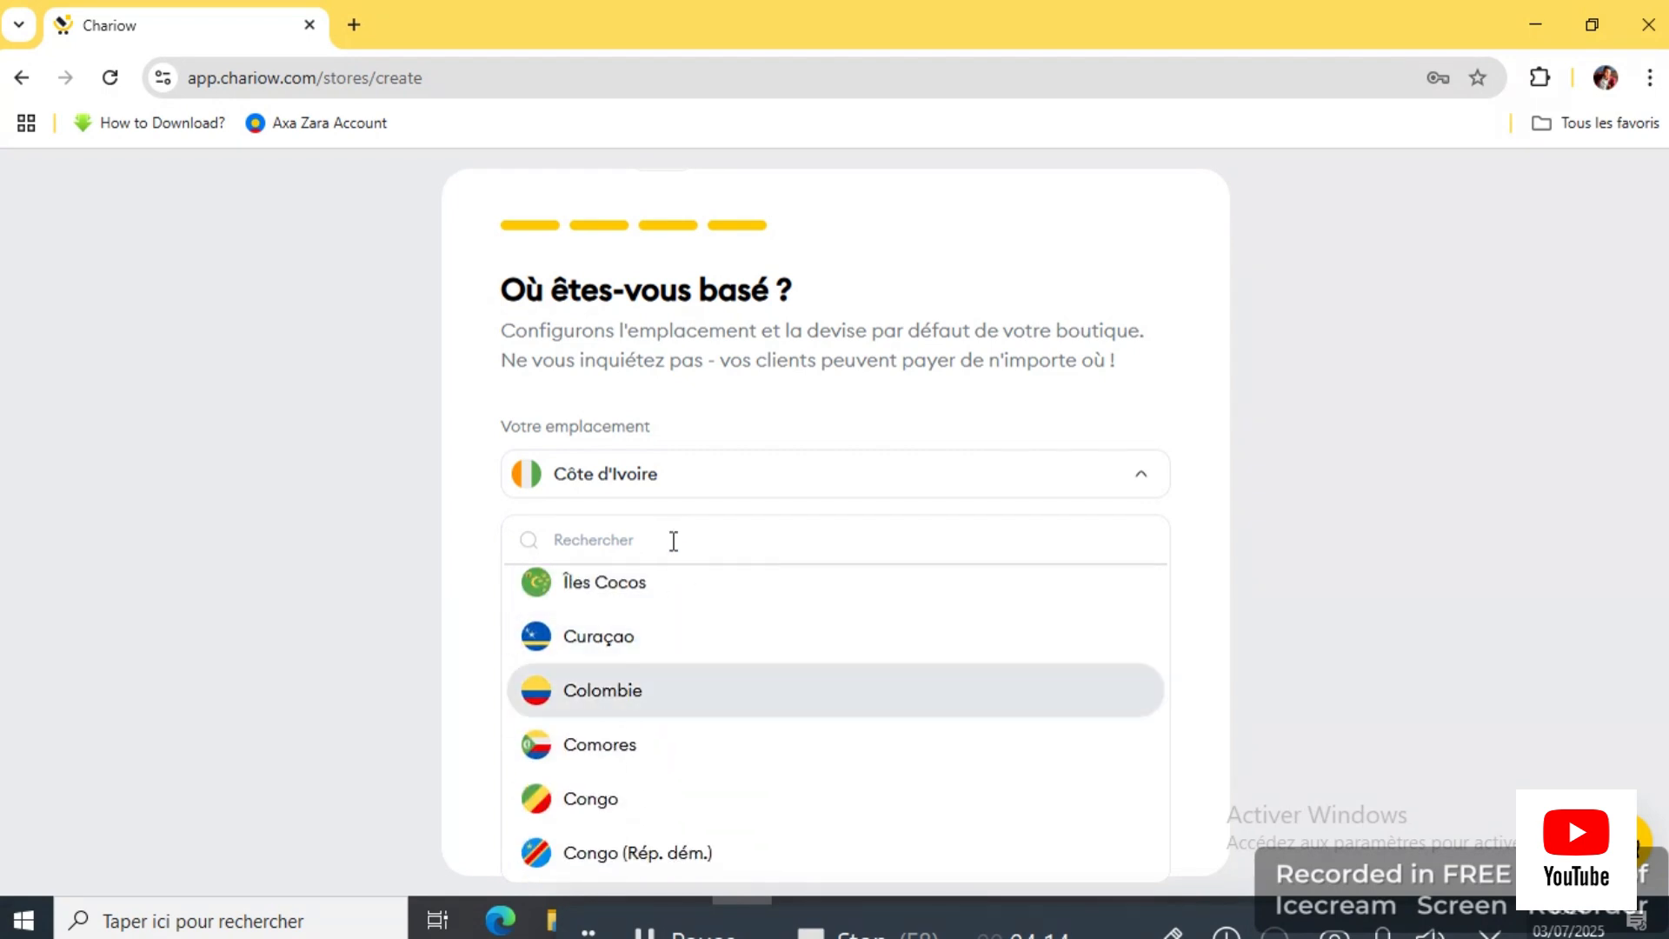
left_click(700, 552)
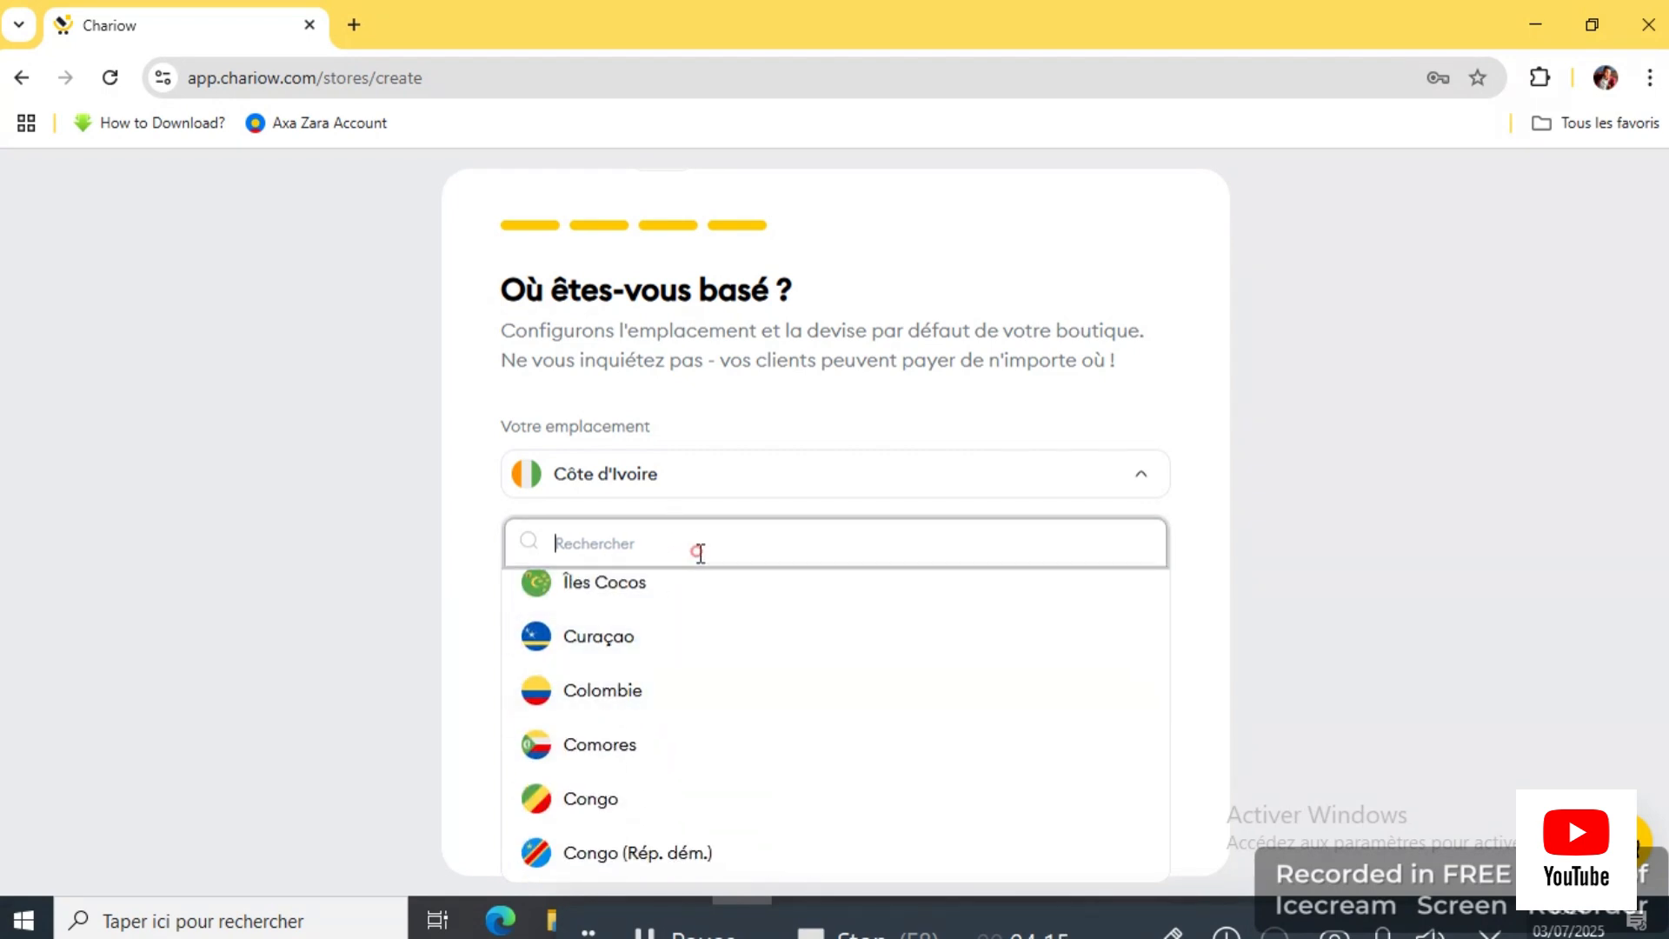
left_click(880, 497)
left_click(817, 591)
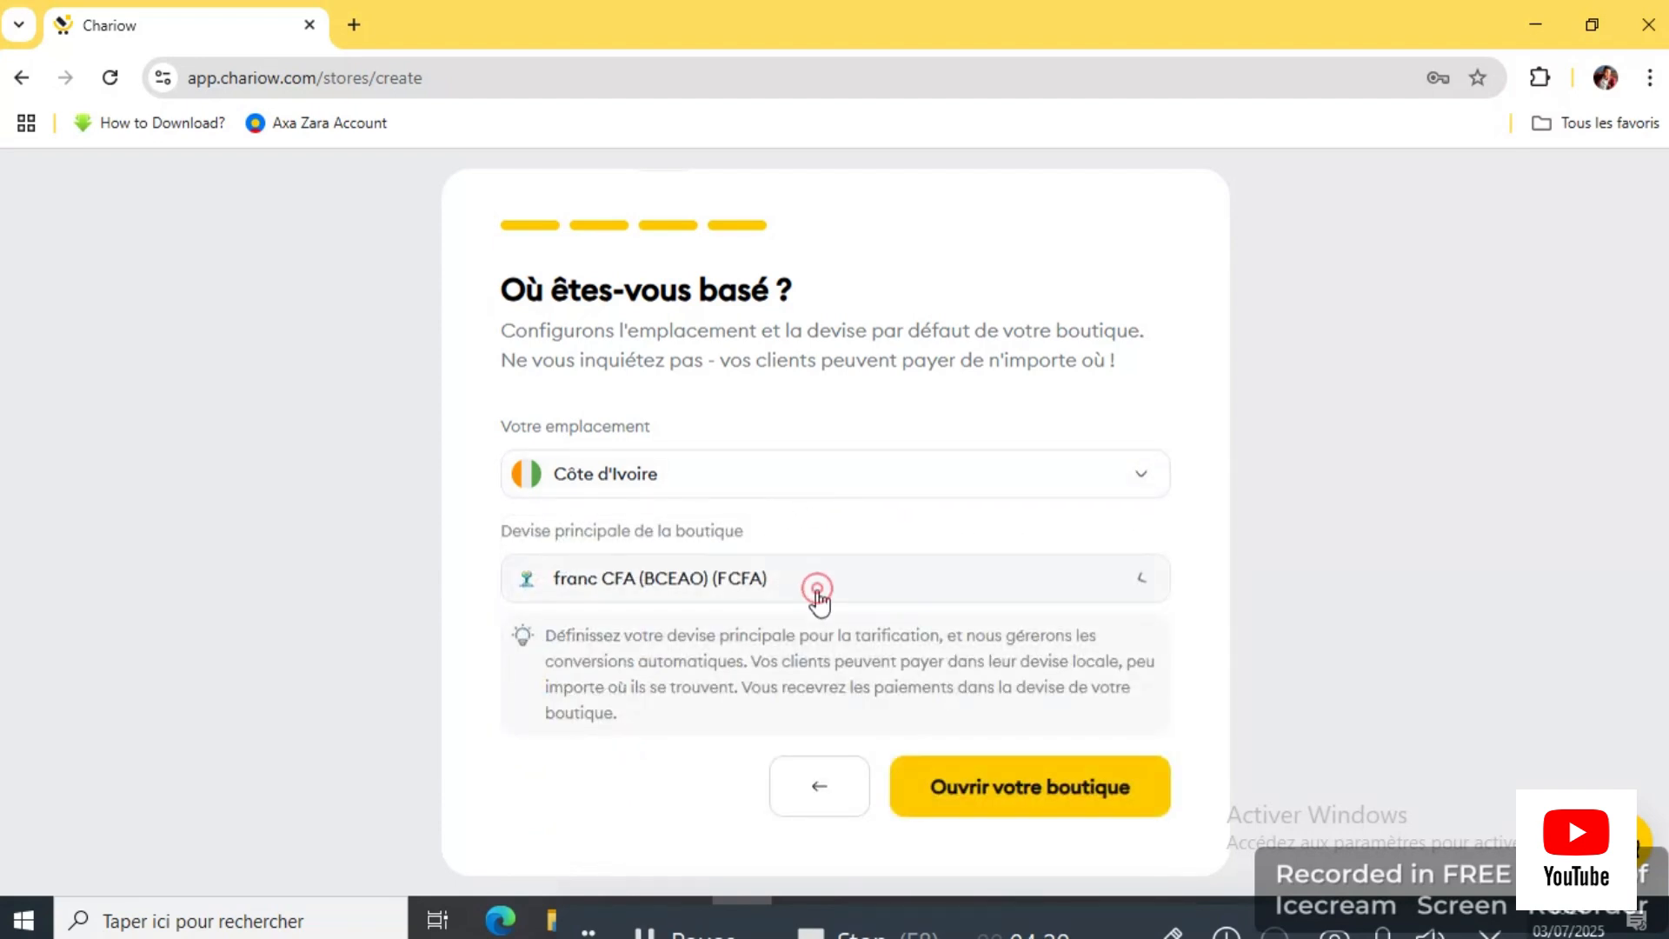
scroll(654, 772, "down", 5)
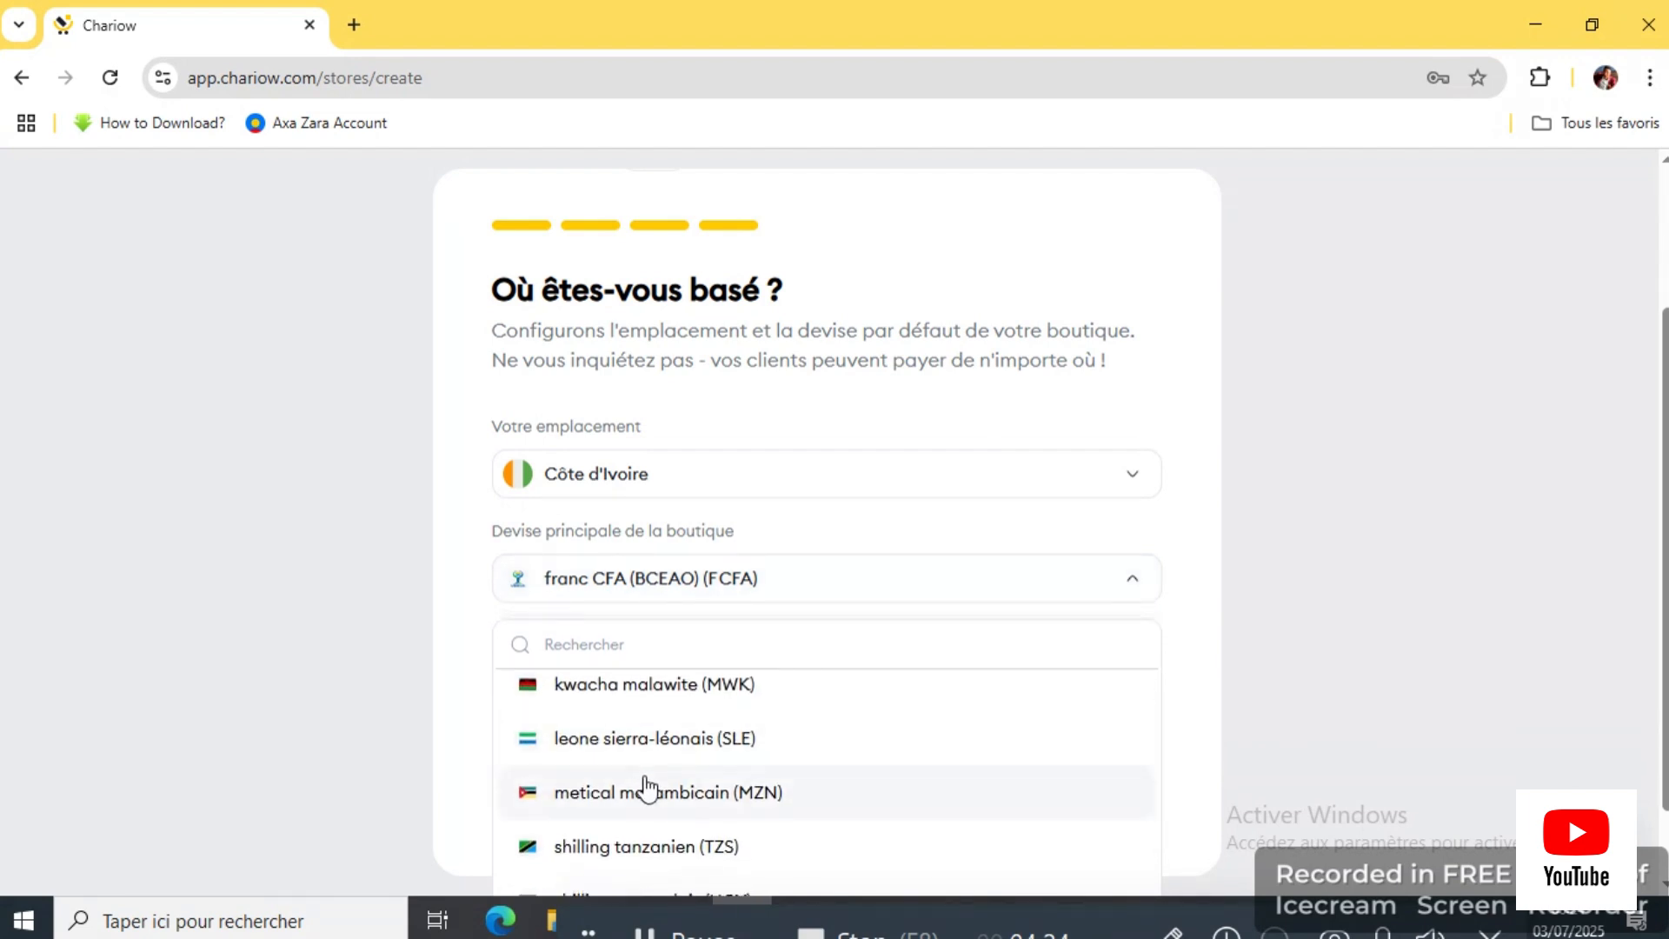
scroll(654, 770, "up", 5)
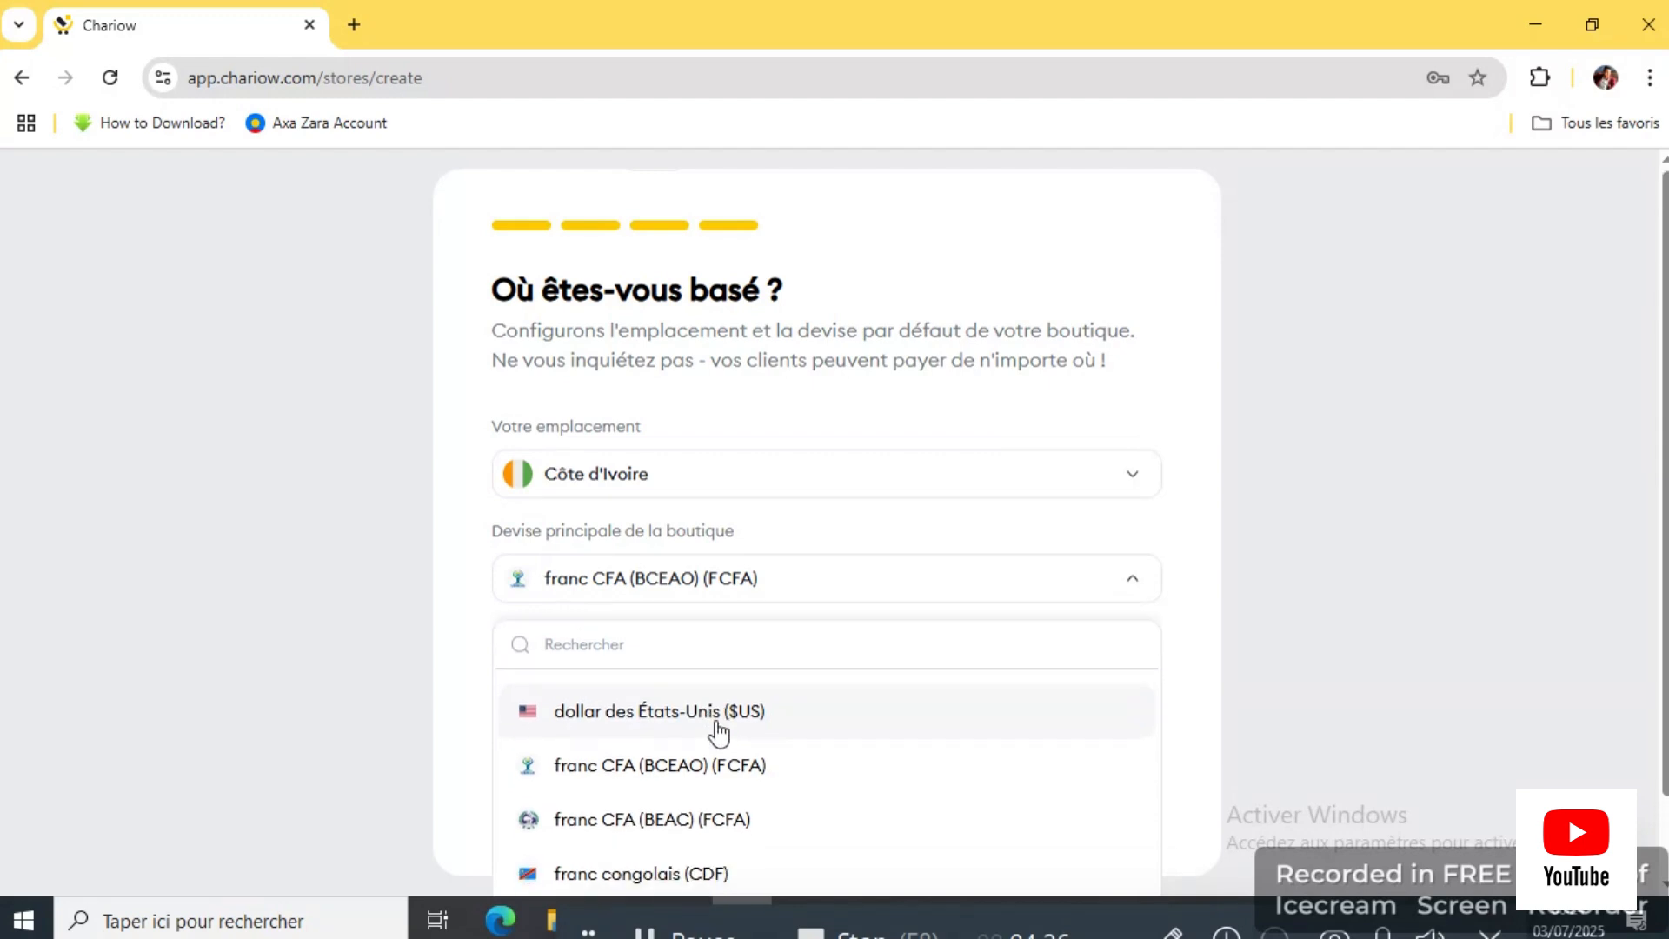
left_click(809, 600)
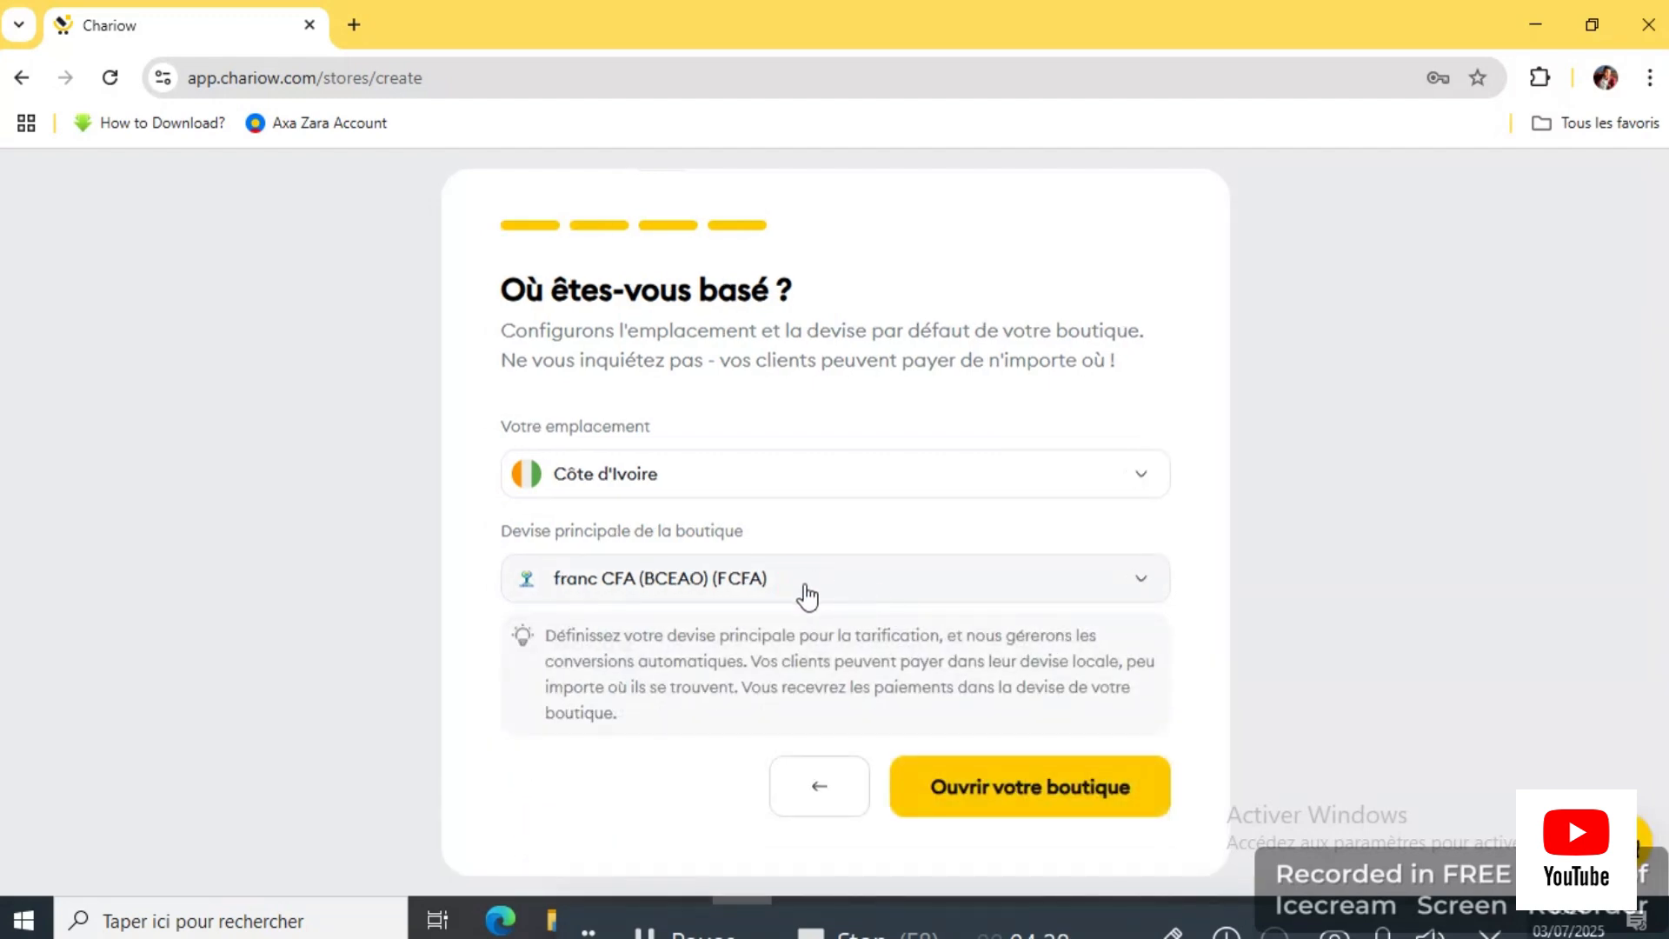
Step: Open the new CASH ONLINE store, visit Accueil, then go to its Produits page
left_click(1031, 794)
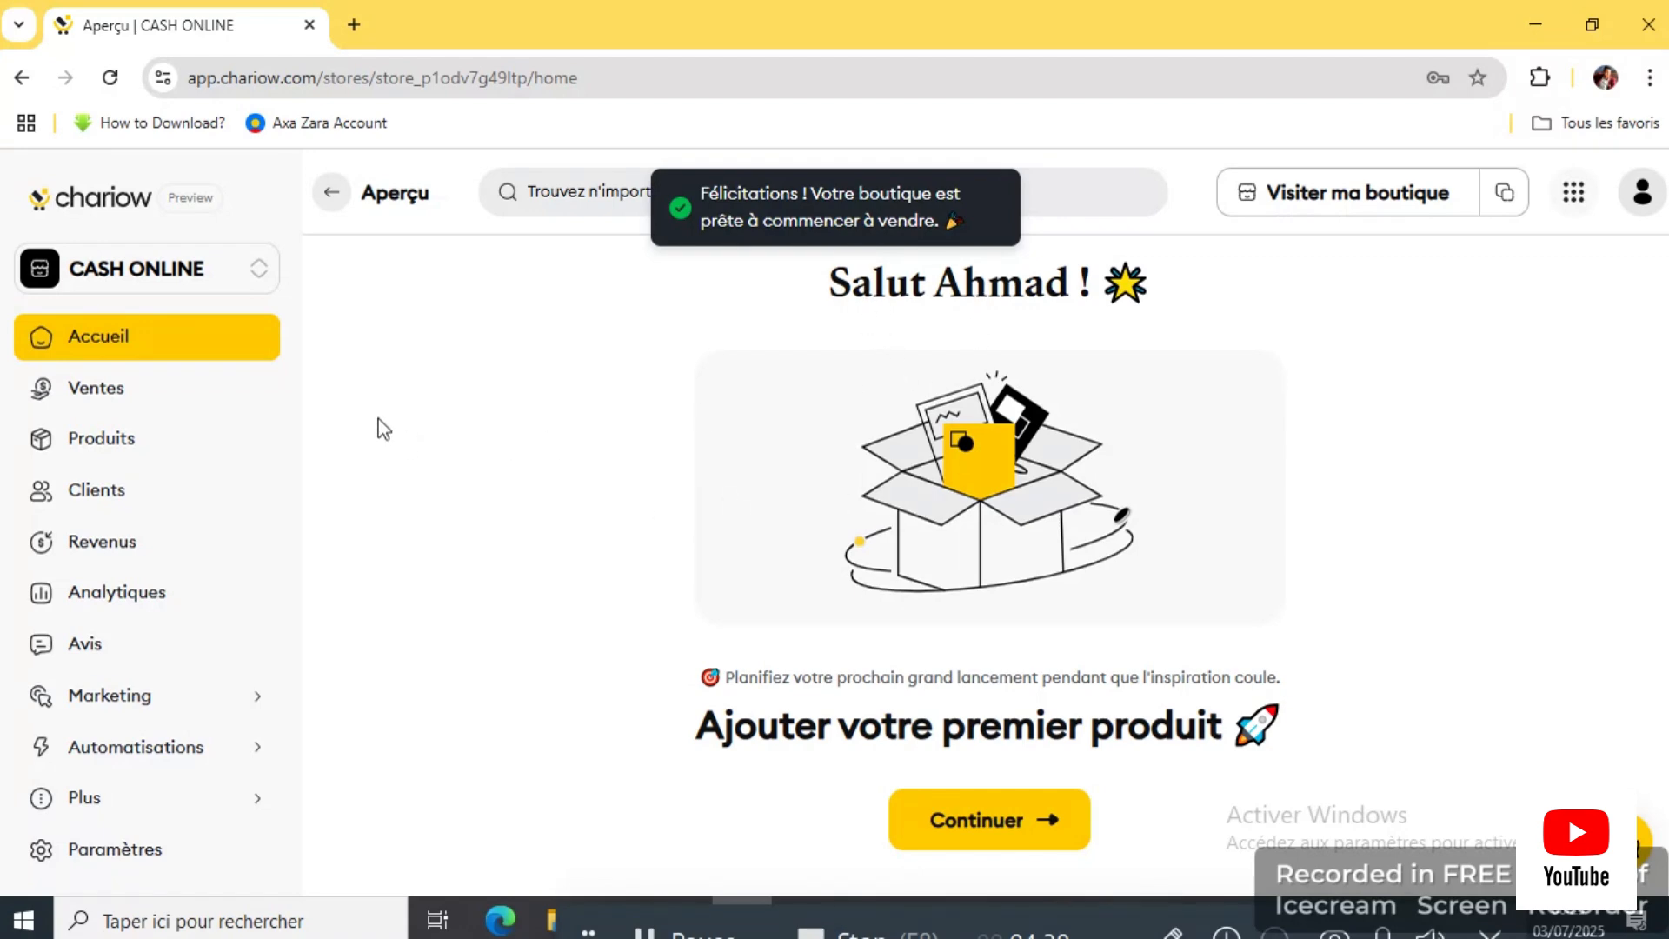
left_click(971, 914)
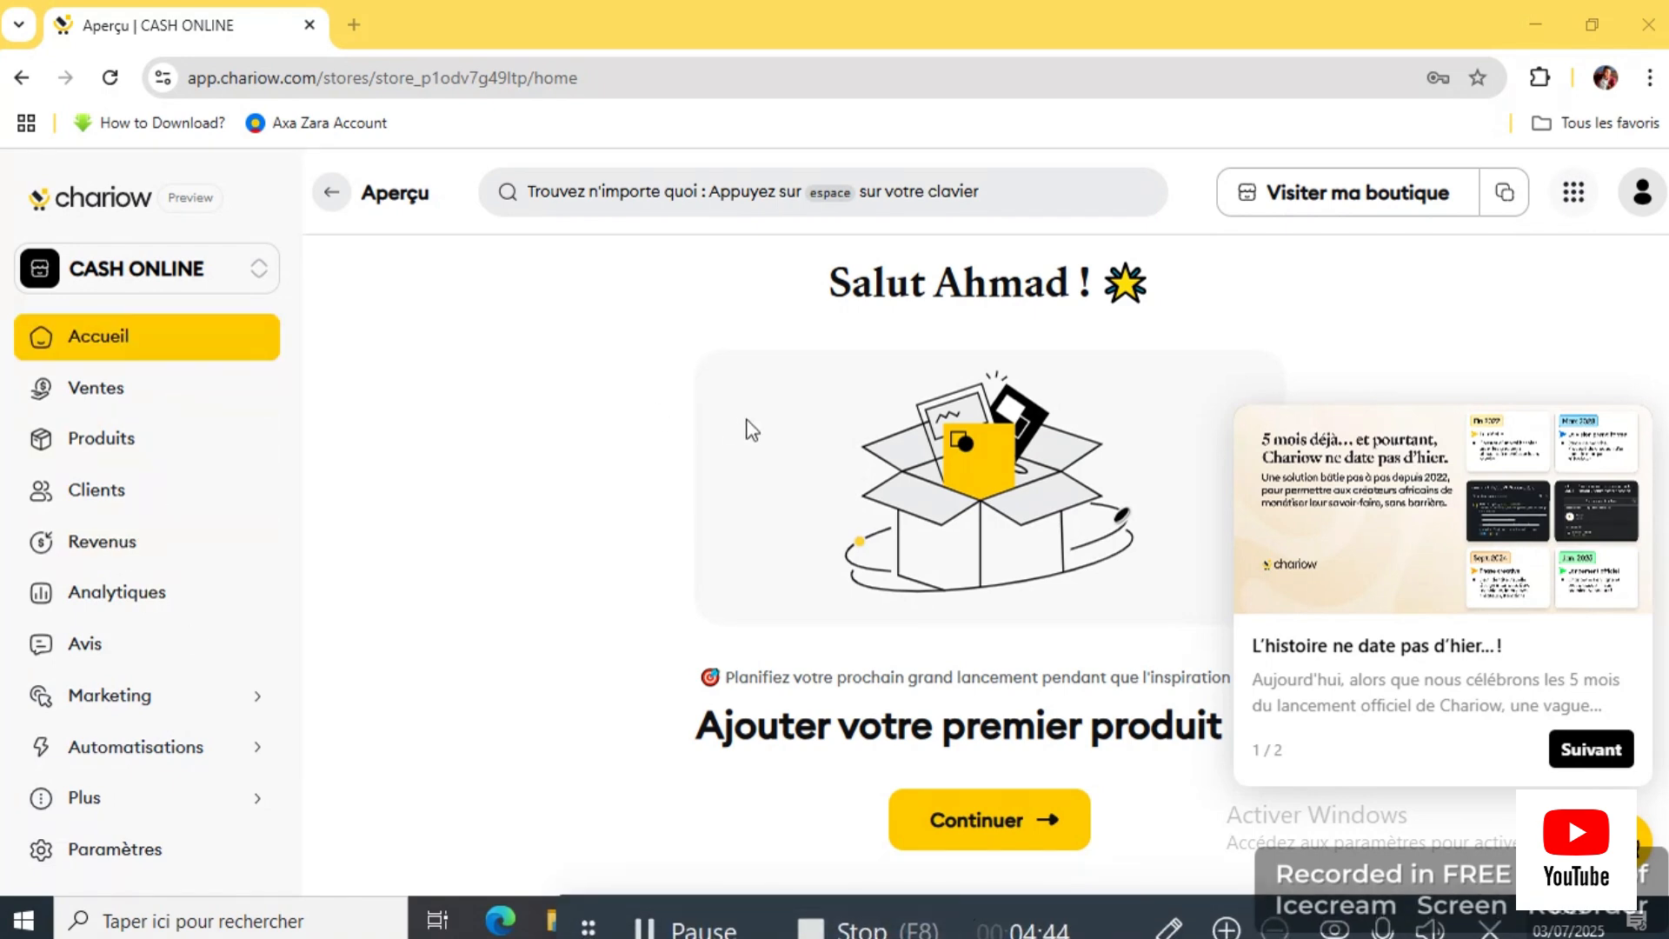
left_click(138, 348)
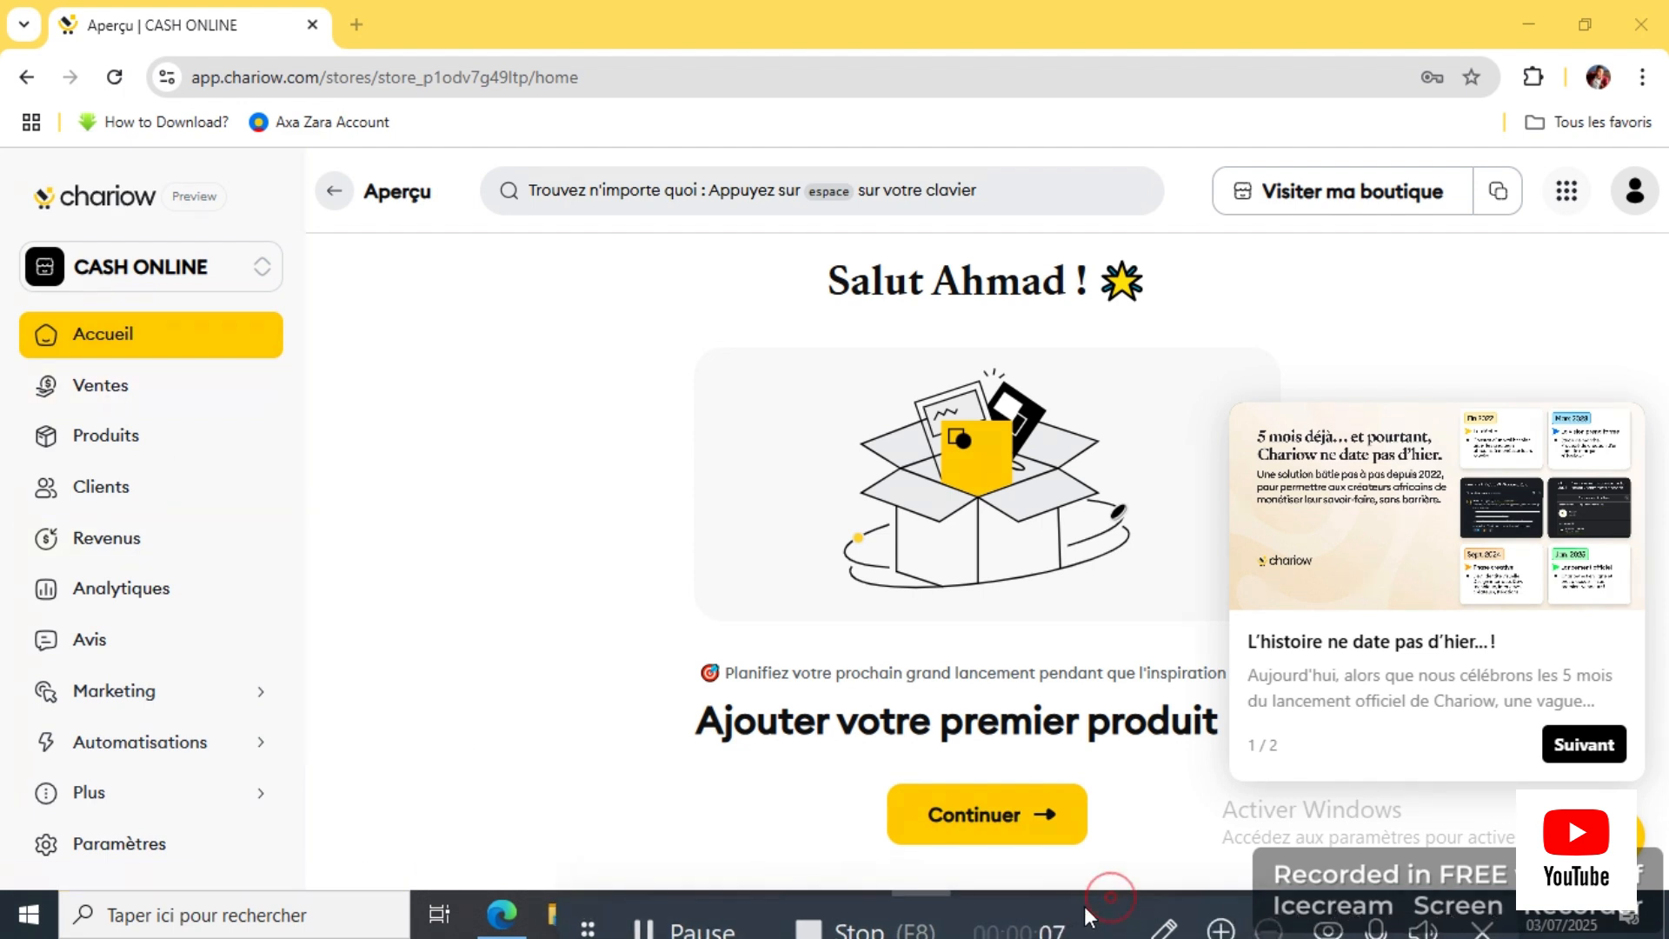
left_click(106, 440)
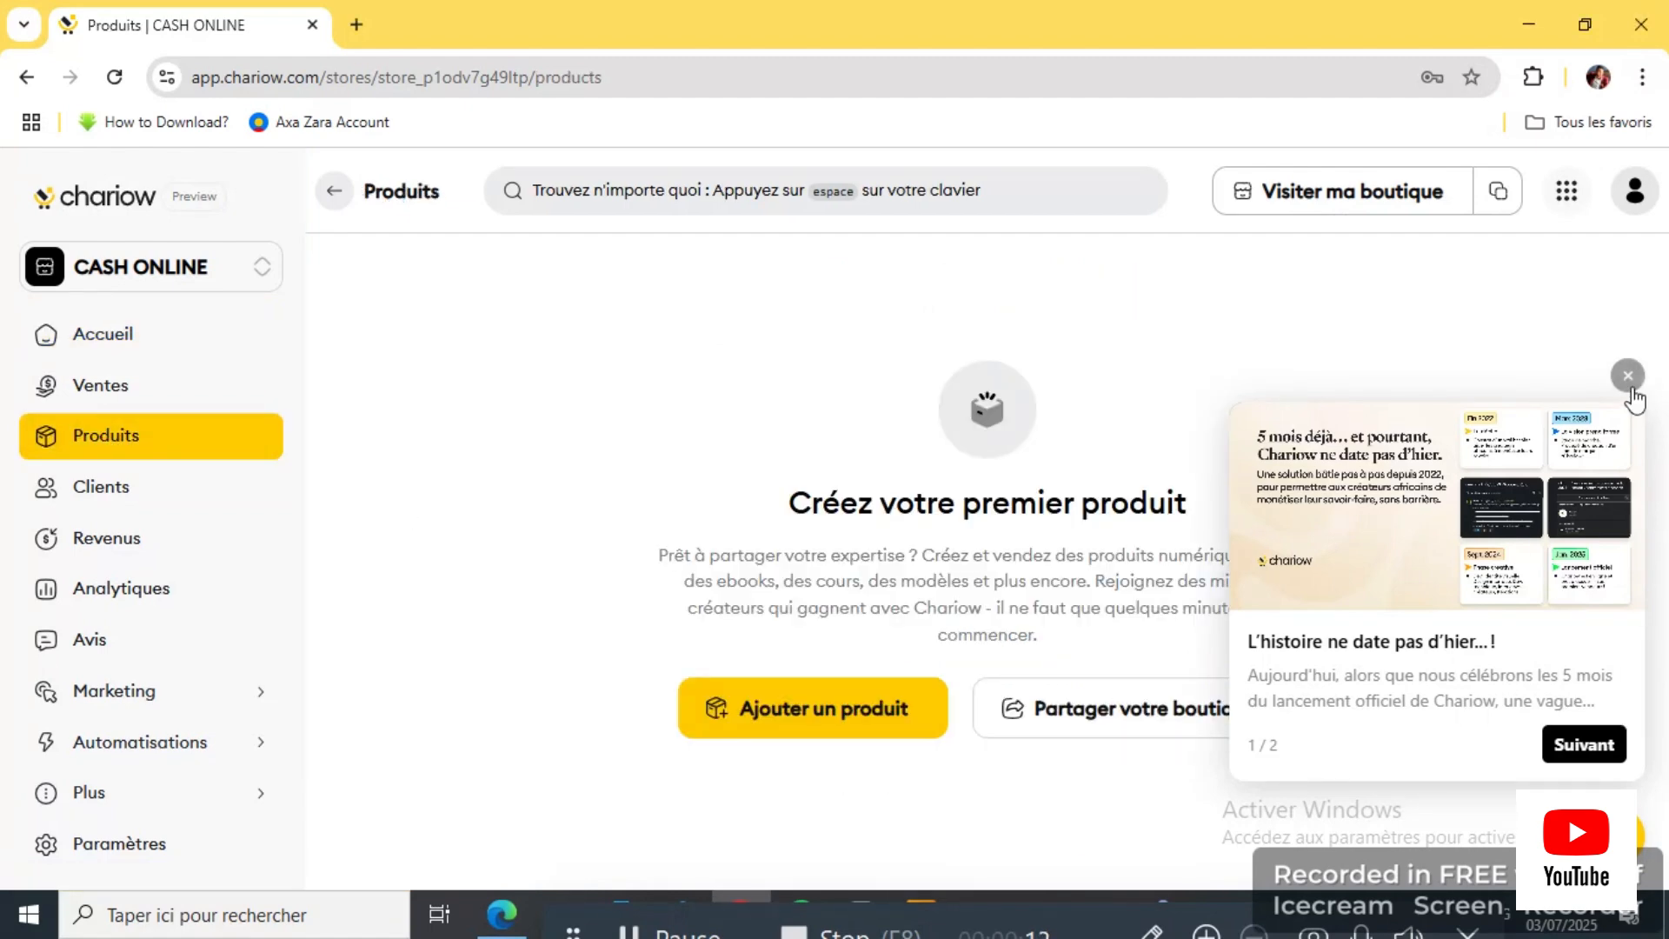
Step: Close the anniversary announcement card on the Produits page
left_click(1629, 383)
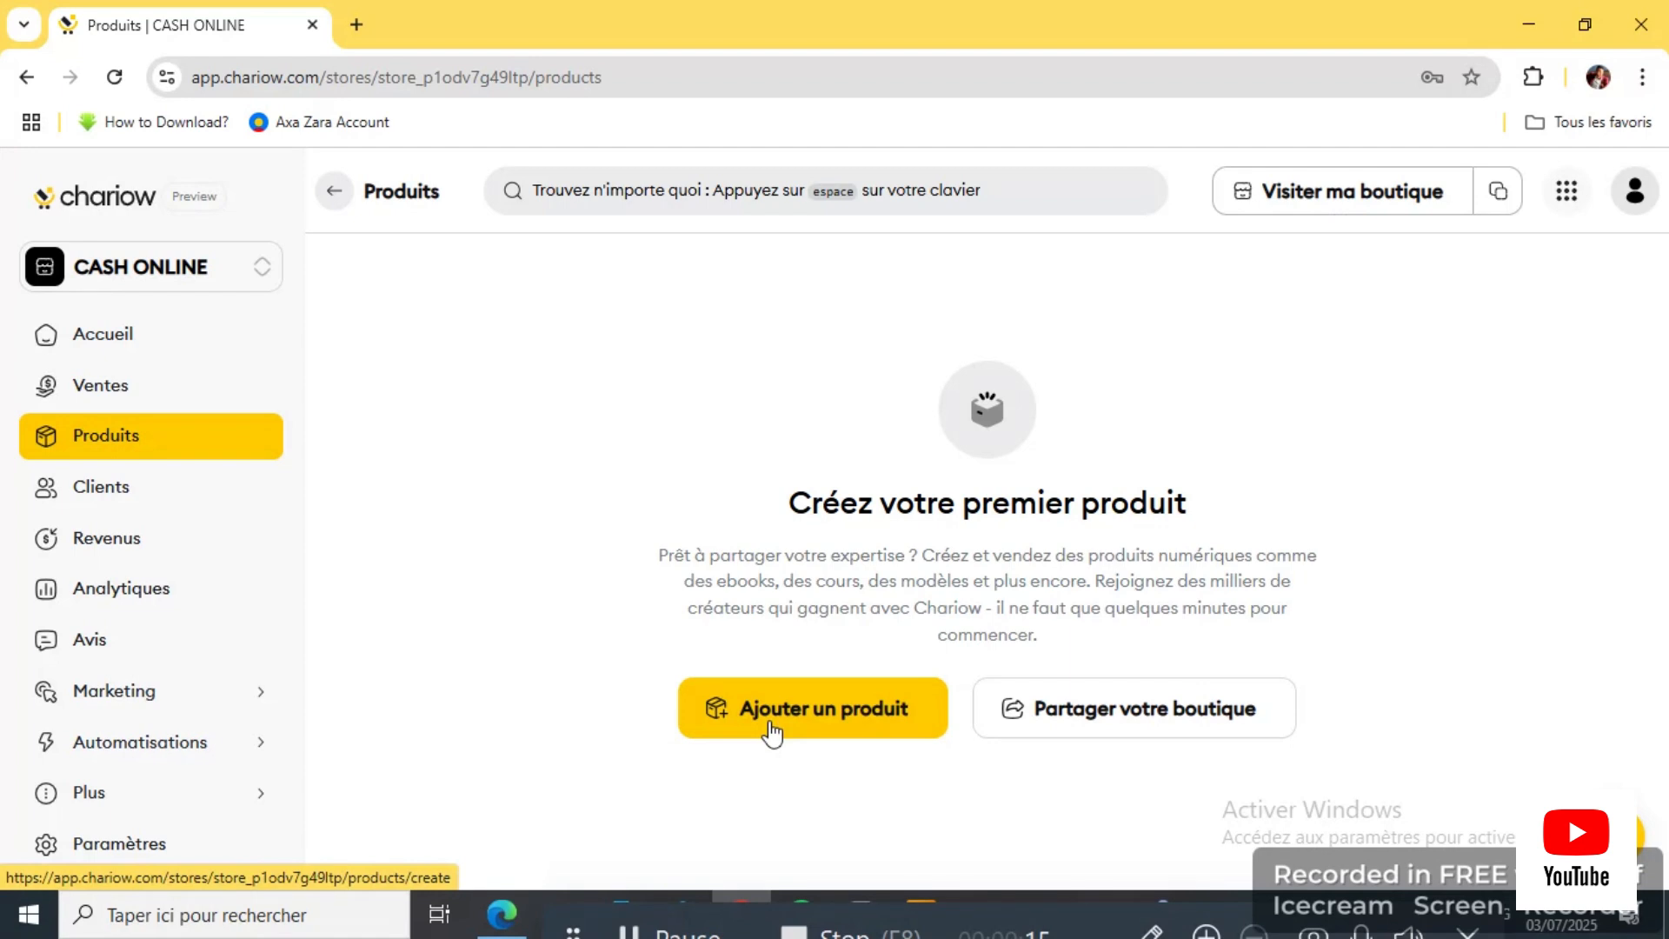
Step: Start a new downloadable product and name it FORMATION GRAPHISME
left_click(823, 729)
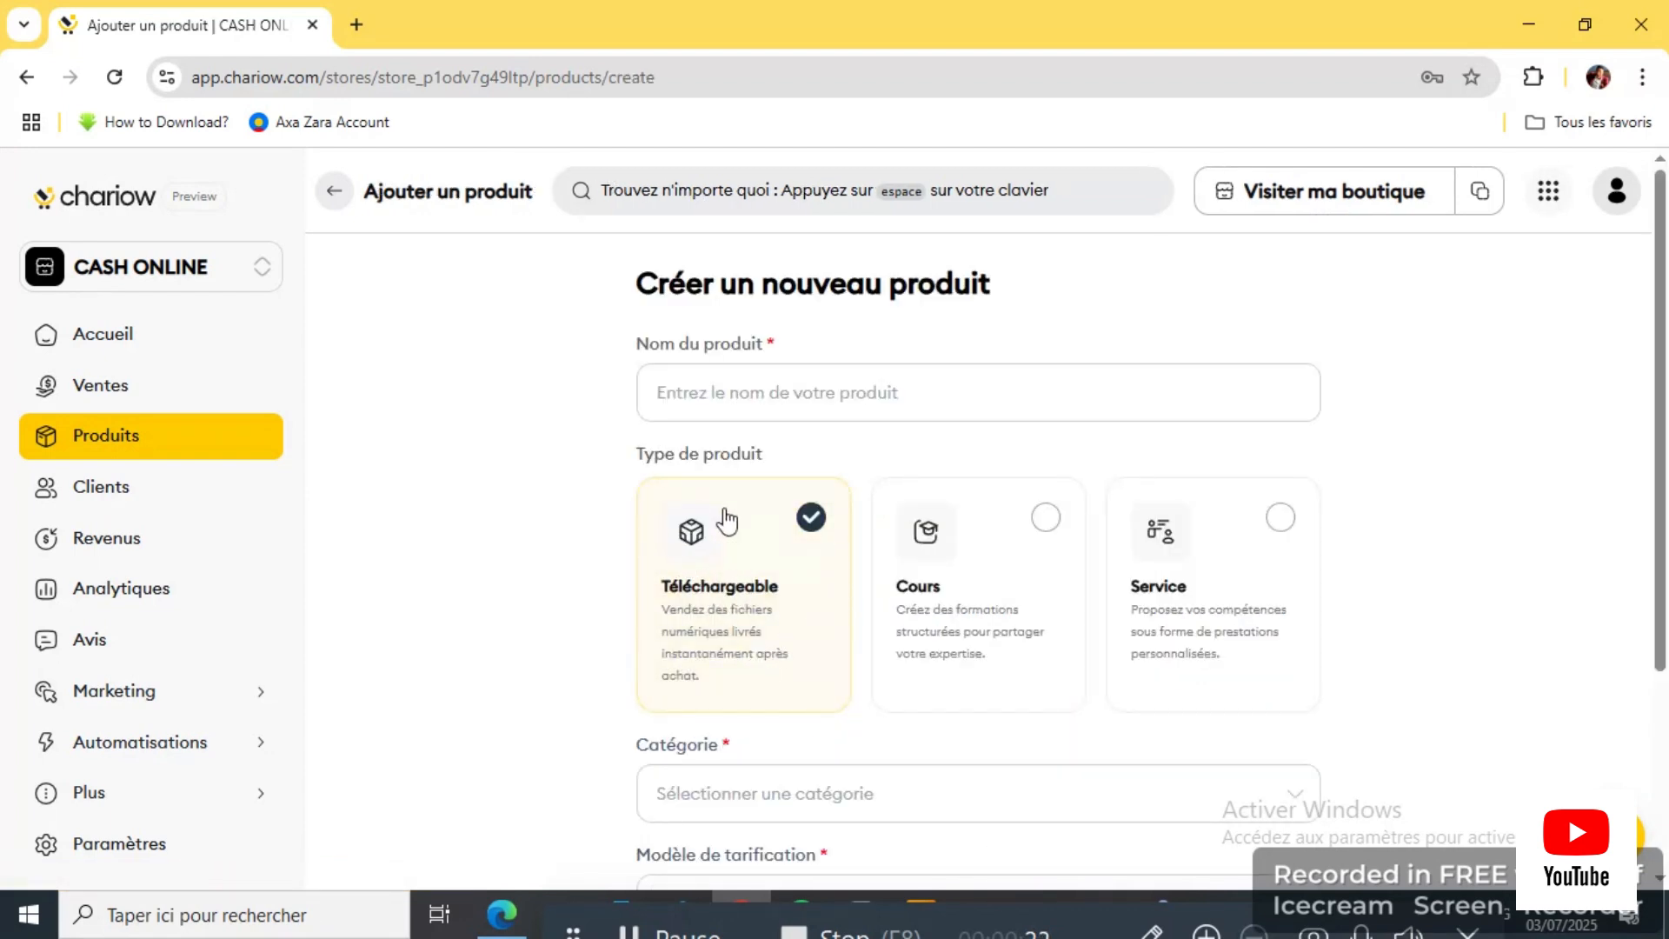
left_click(697, 399)
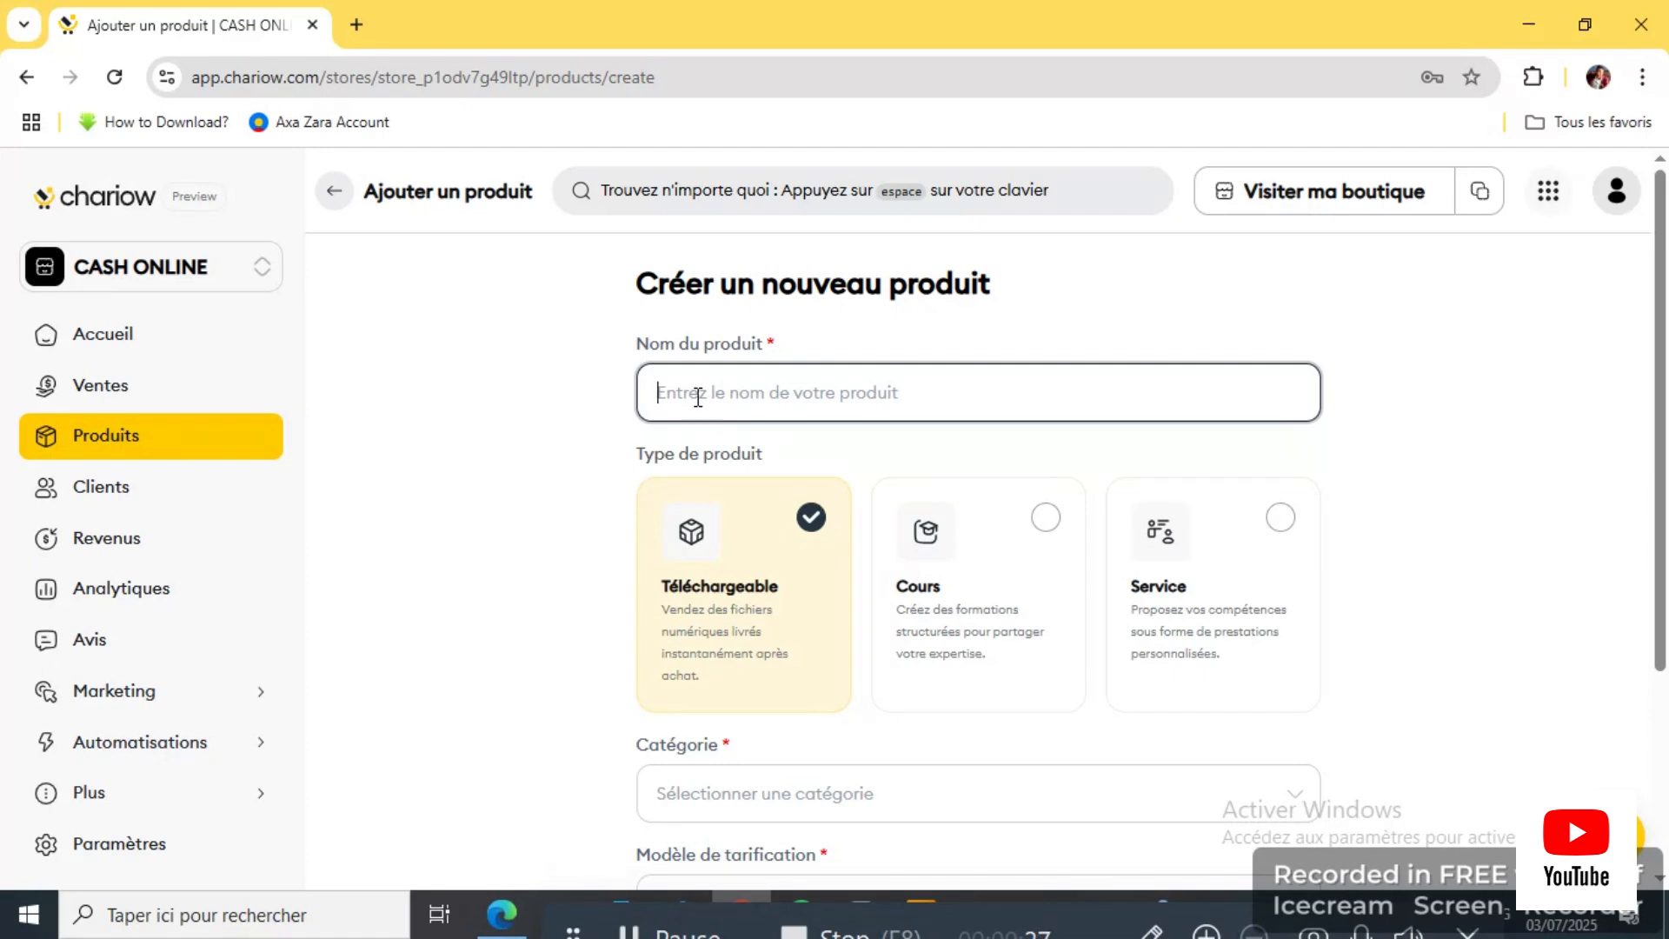
type("une")
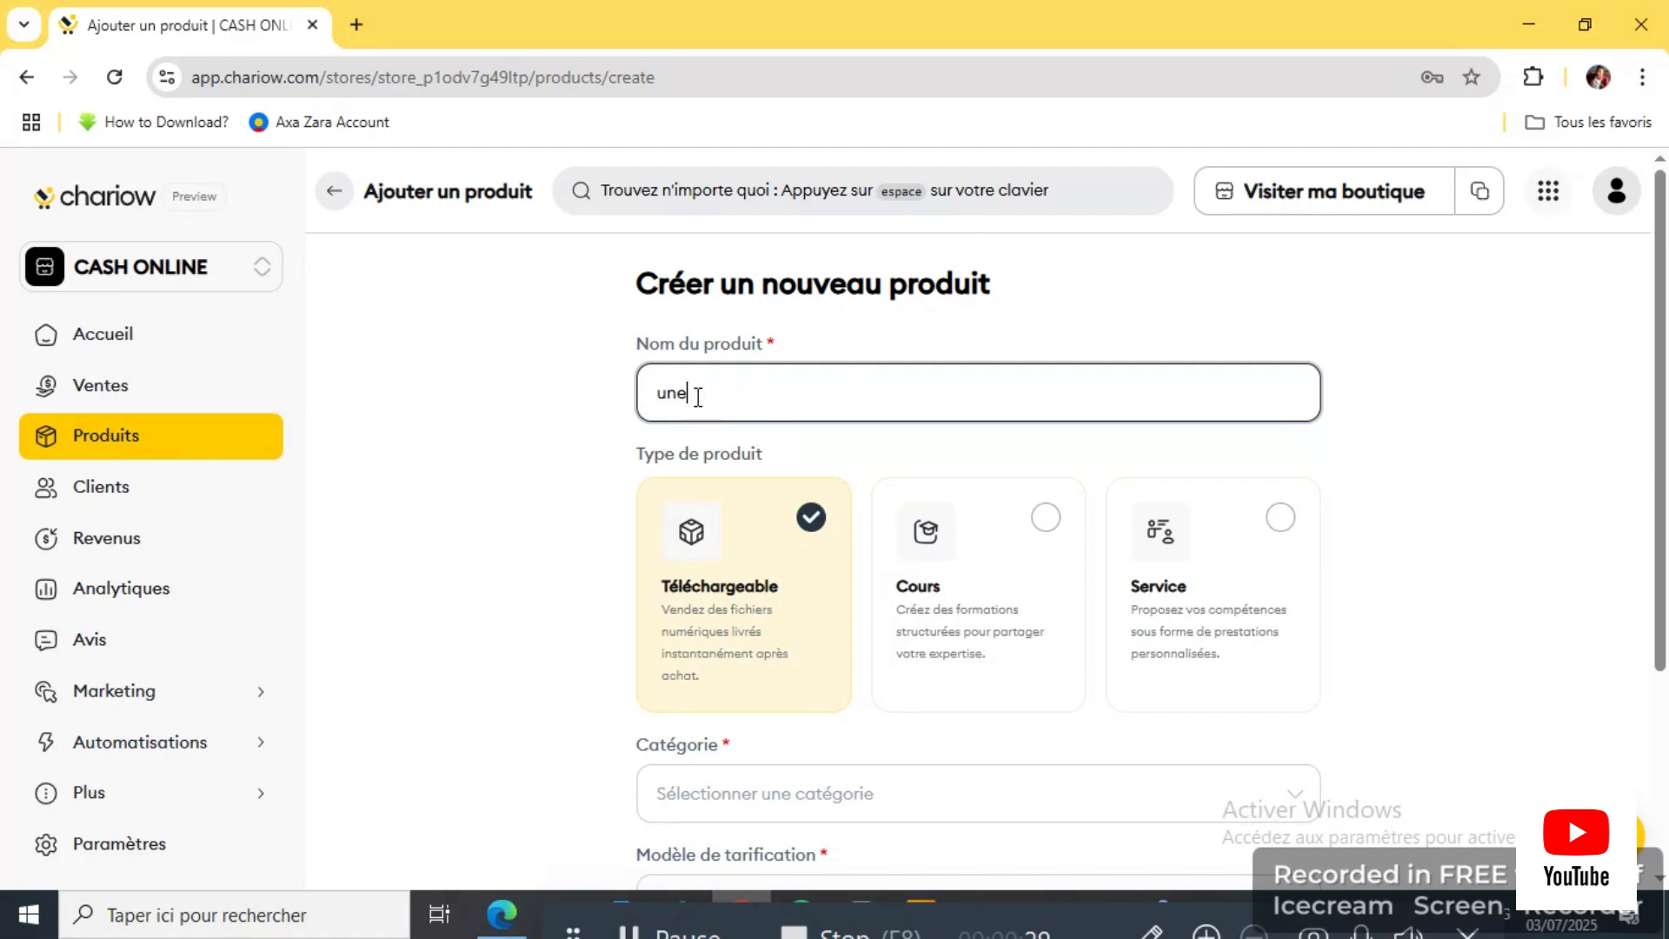
key("BackSpace")
key("BackSpace")
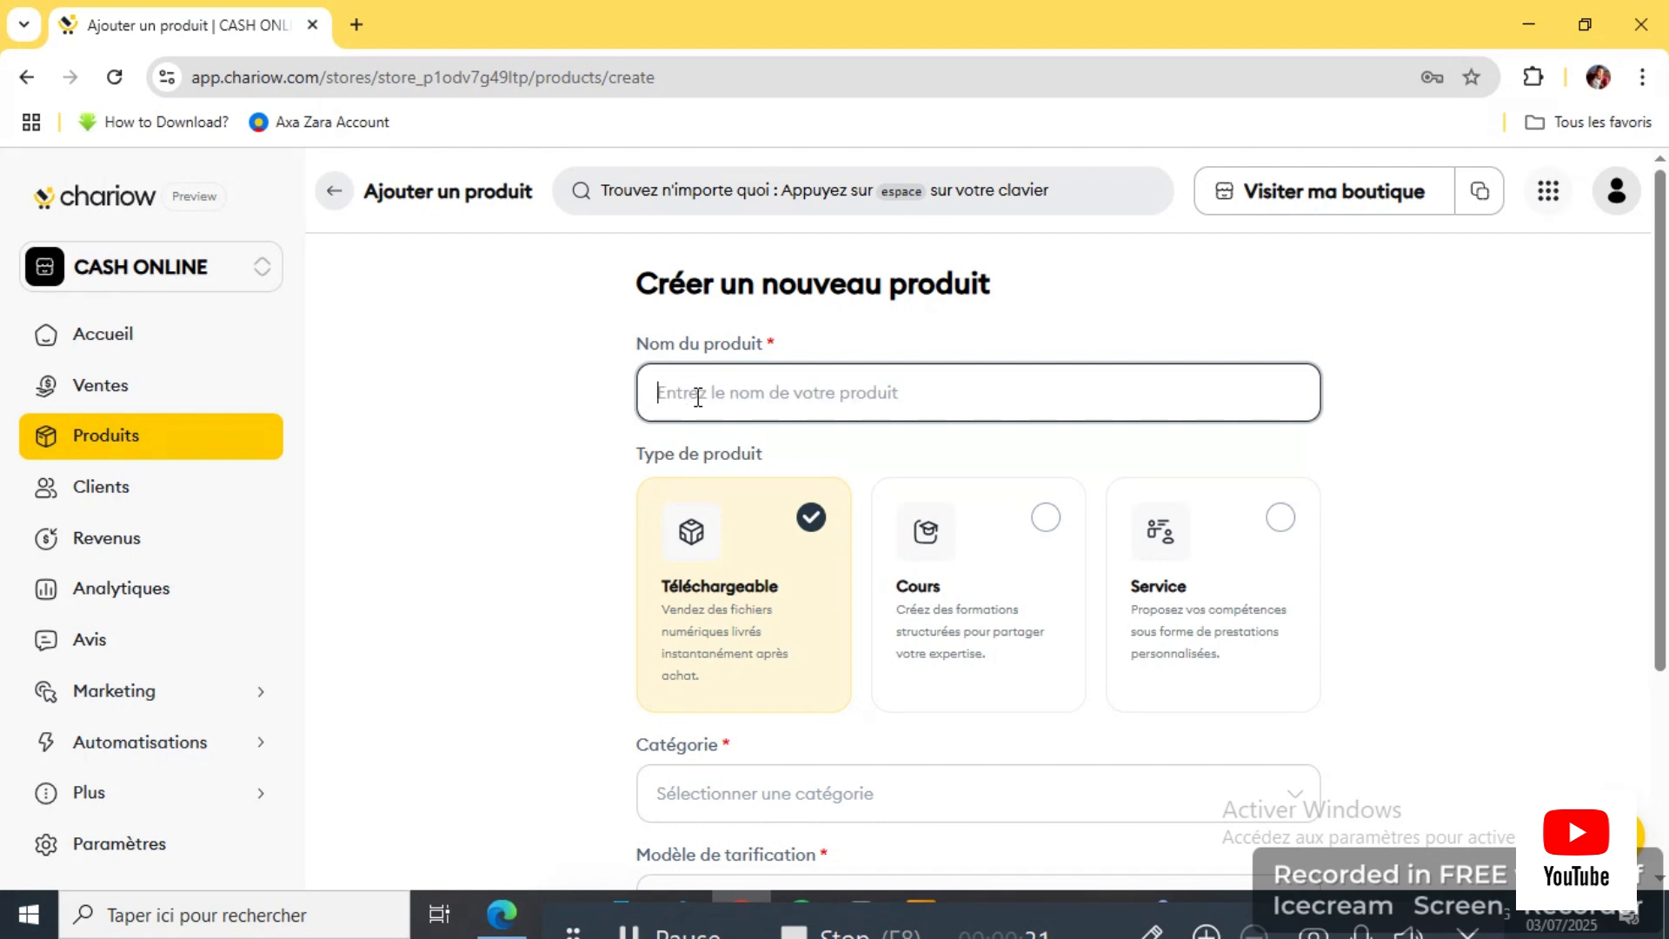
type("FORM")
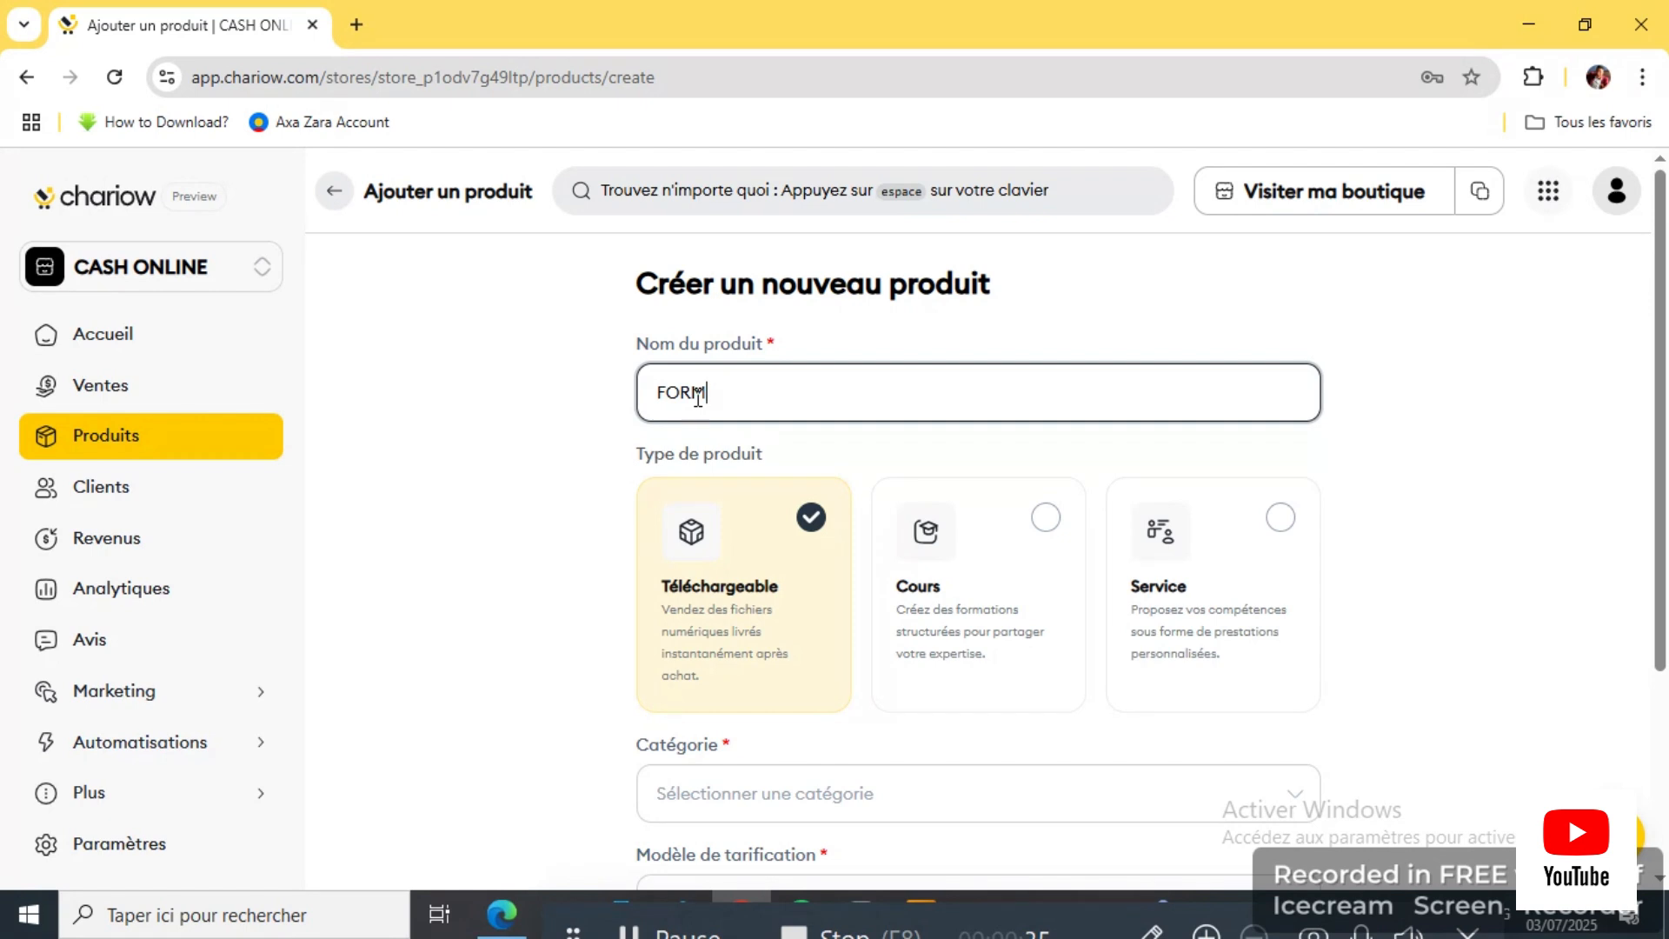
type("ATION GRAPHISME")
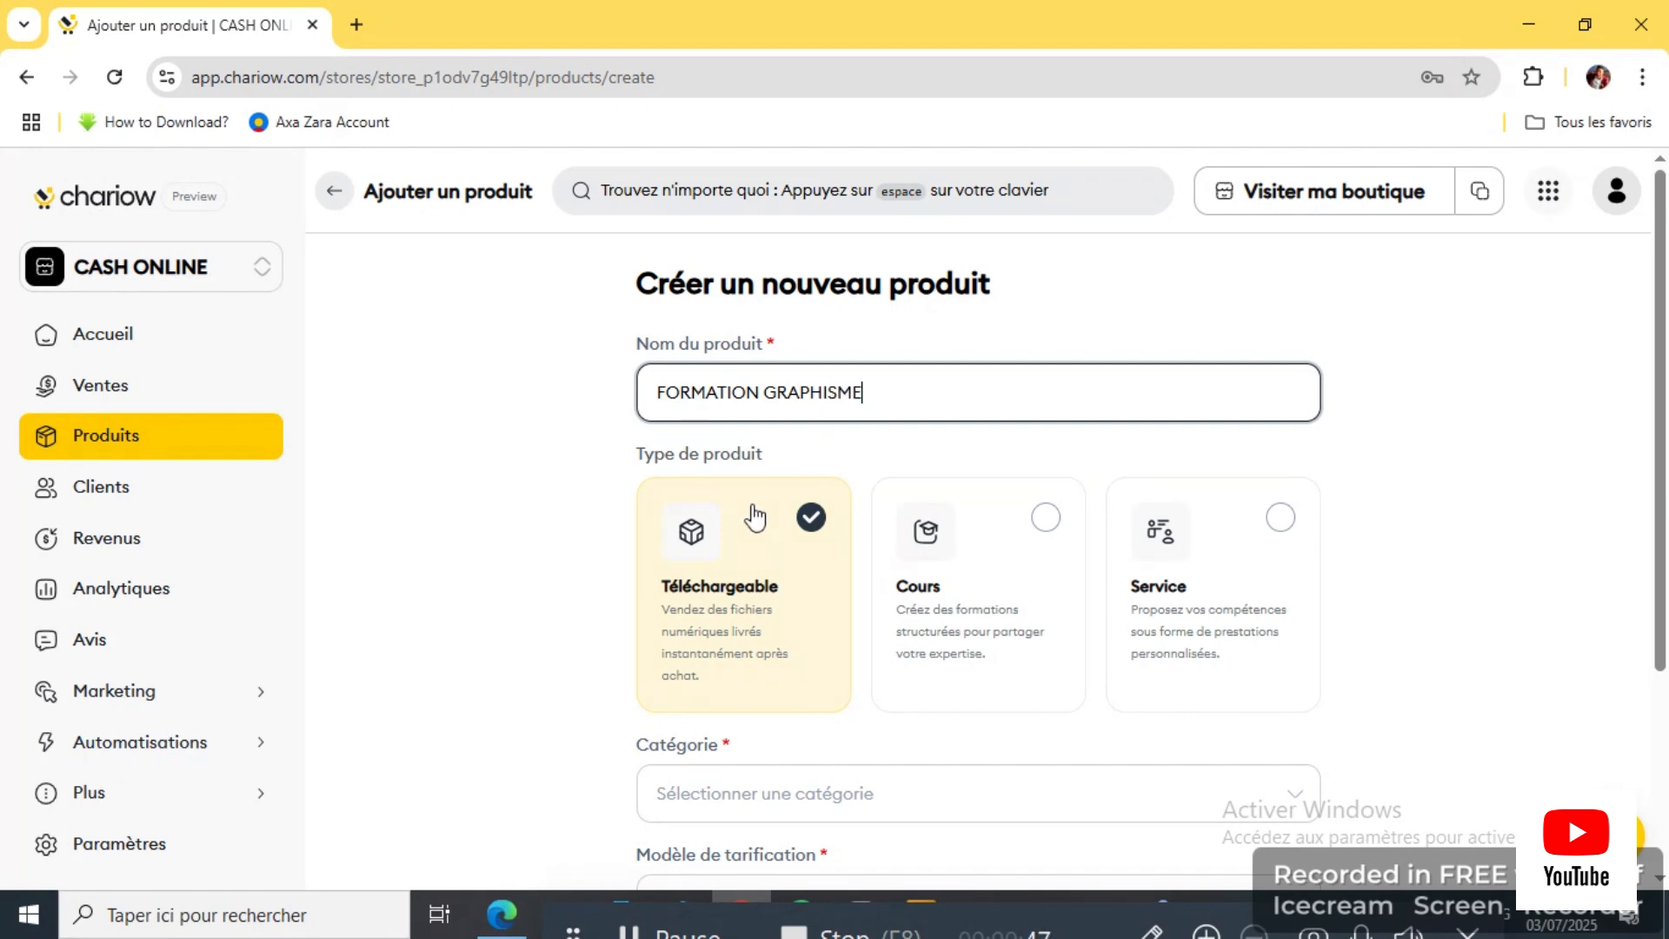
scroll(770, 532, "down", 2)
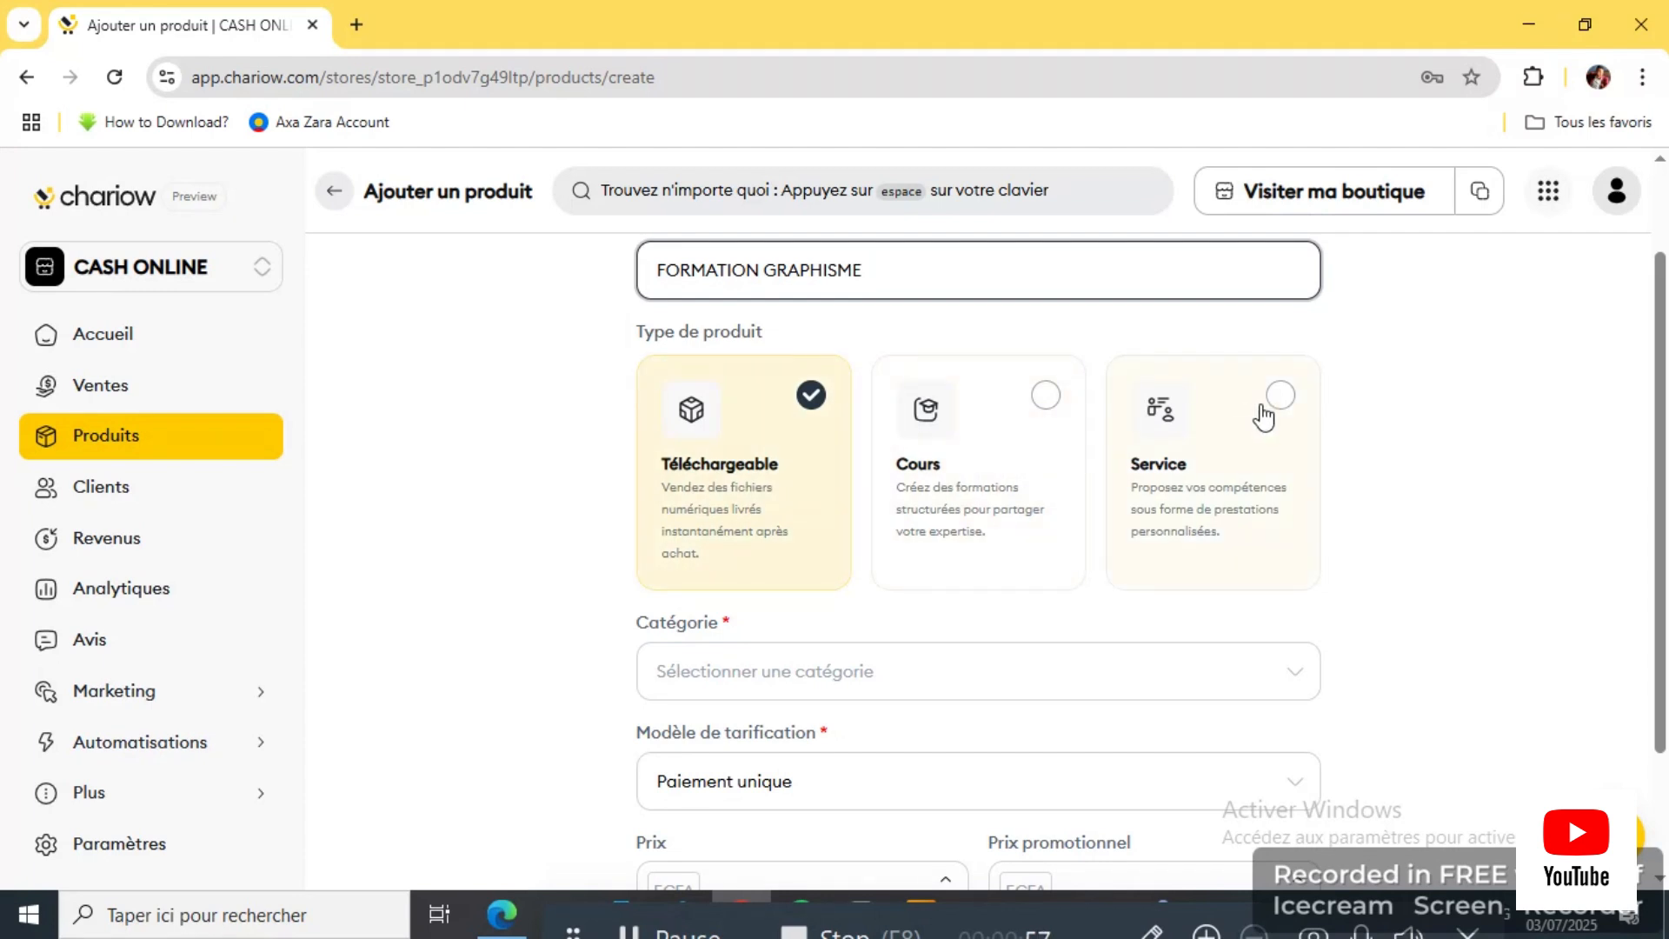
Step: Pick Médias & Communication from the product Catégorie list
scroll(924, 618, "down", 2)
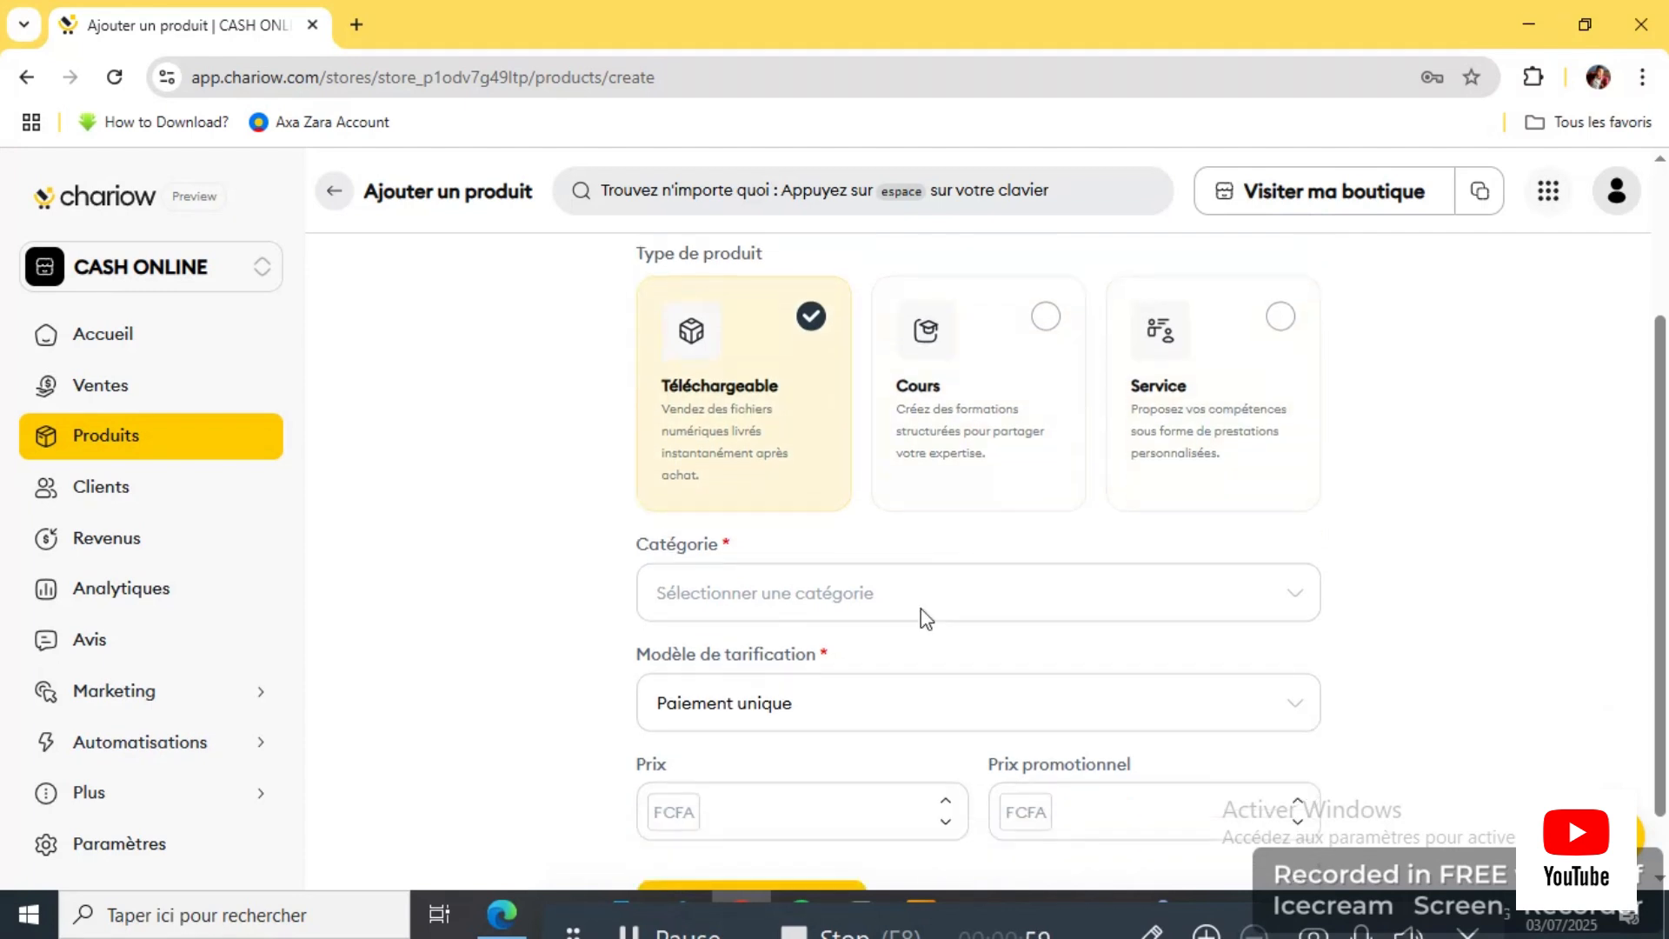
left_click(841, 565)
scroll(782, 693, "down", 2)
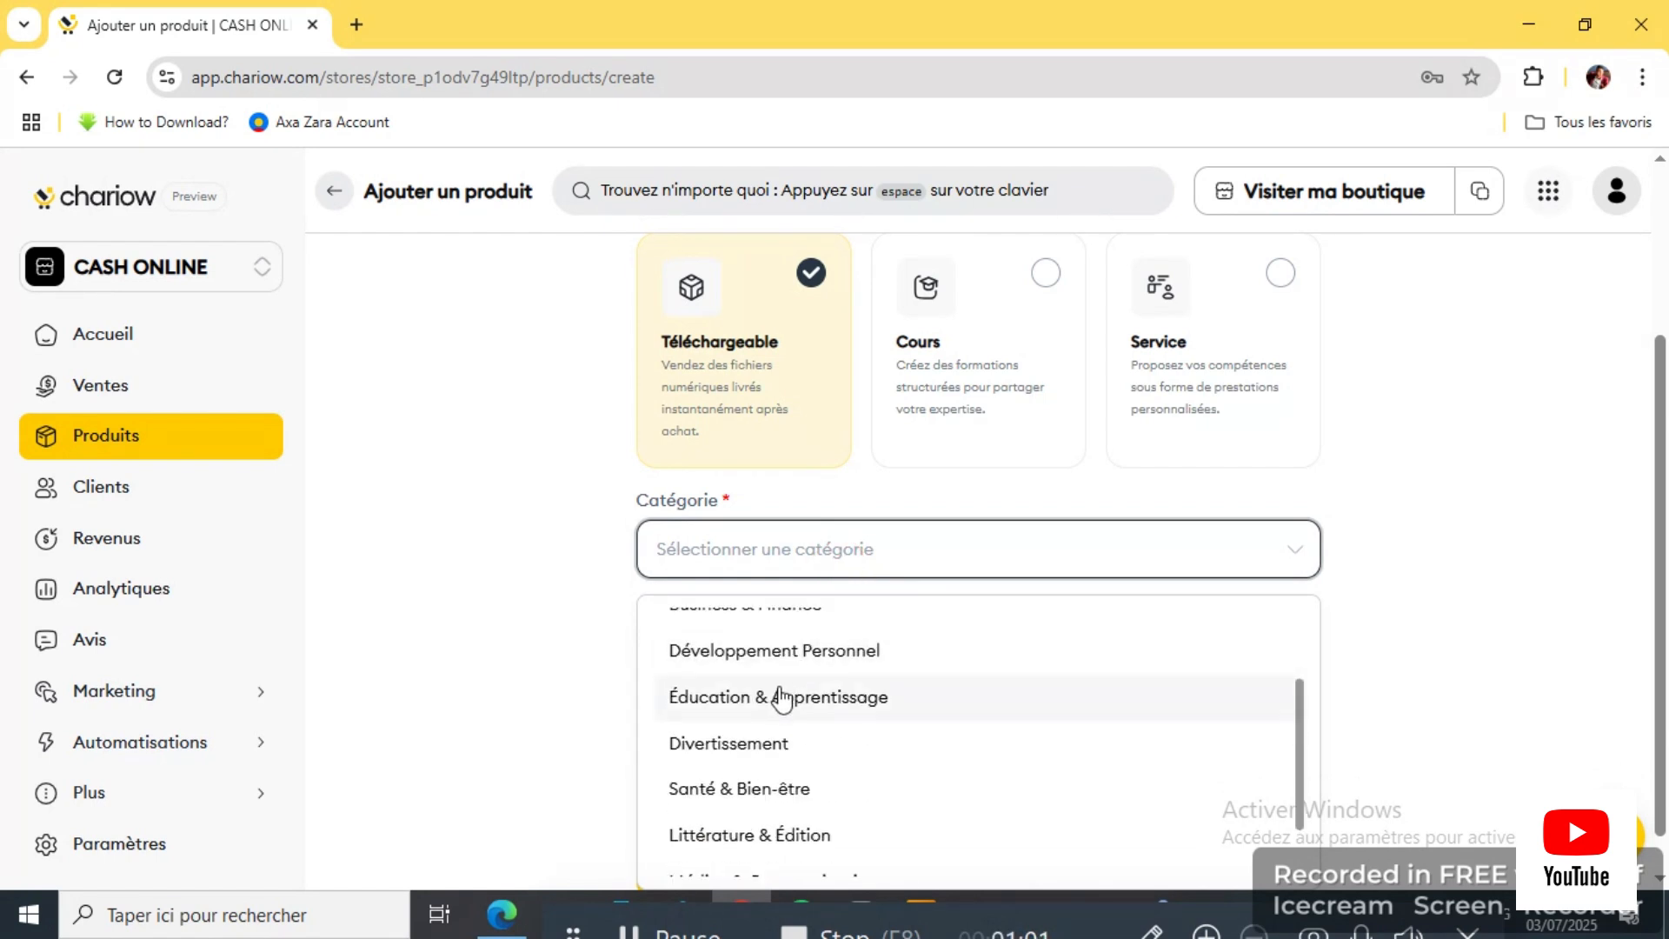
scroll(782, 696, "up", 2)
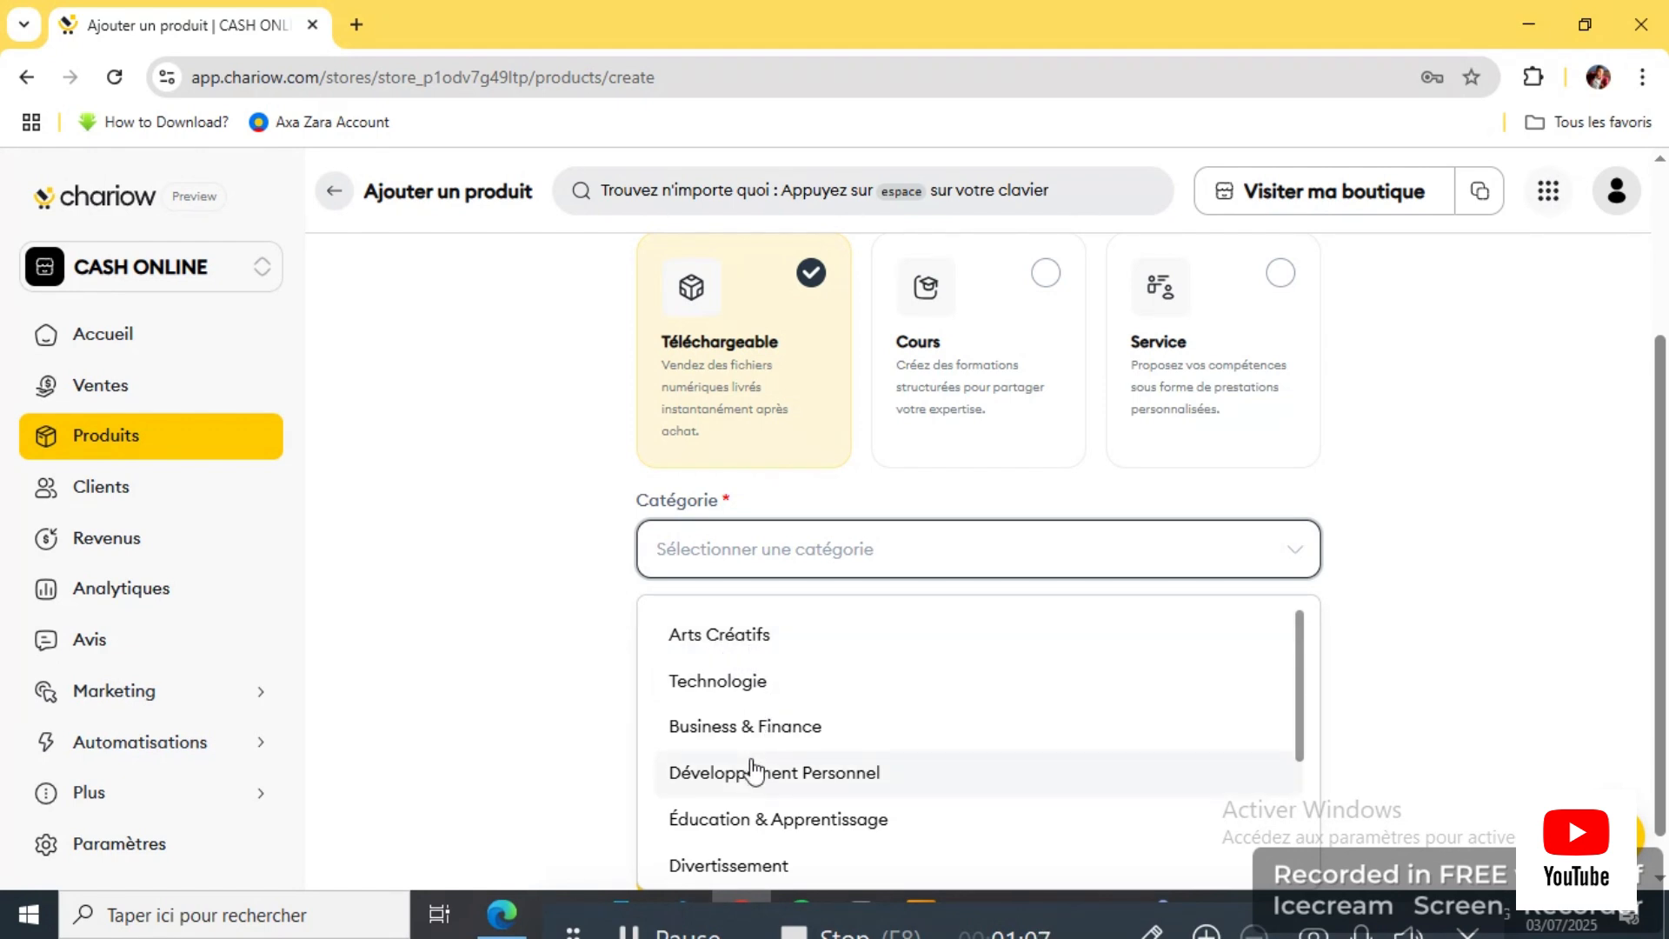
scroll(782, 765, "down", 3)
scroll(771, 837, "down", 2)
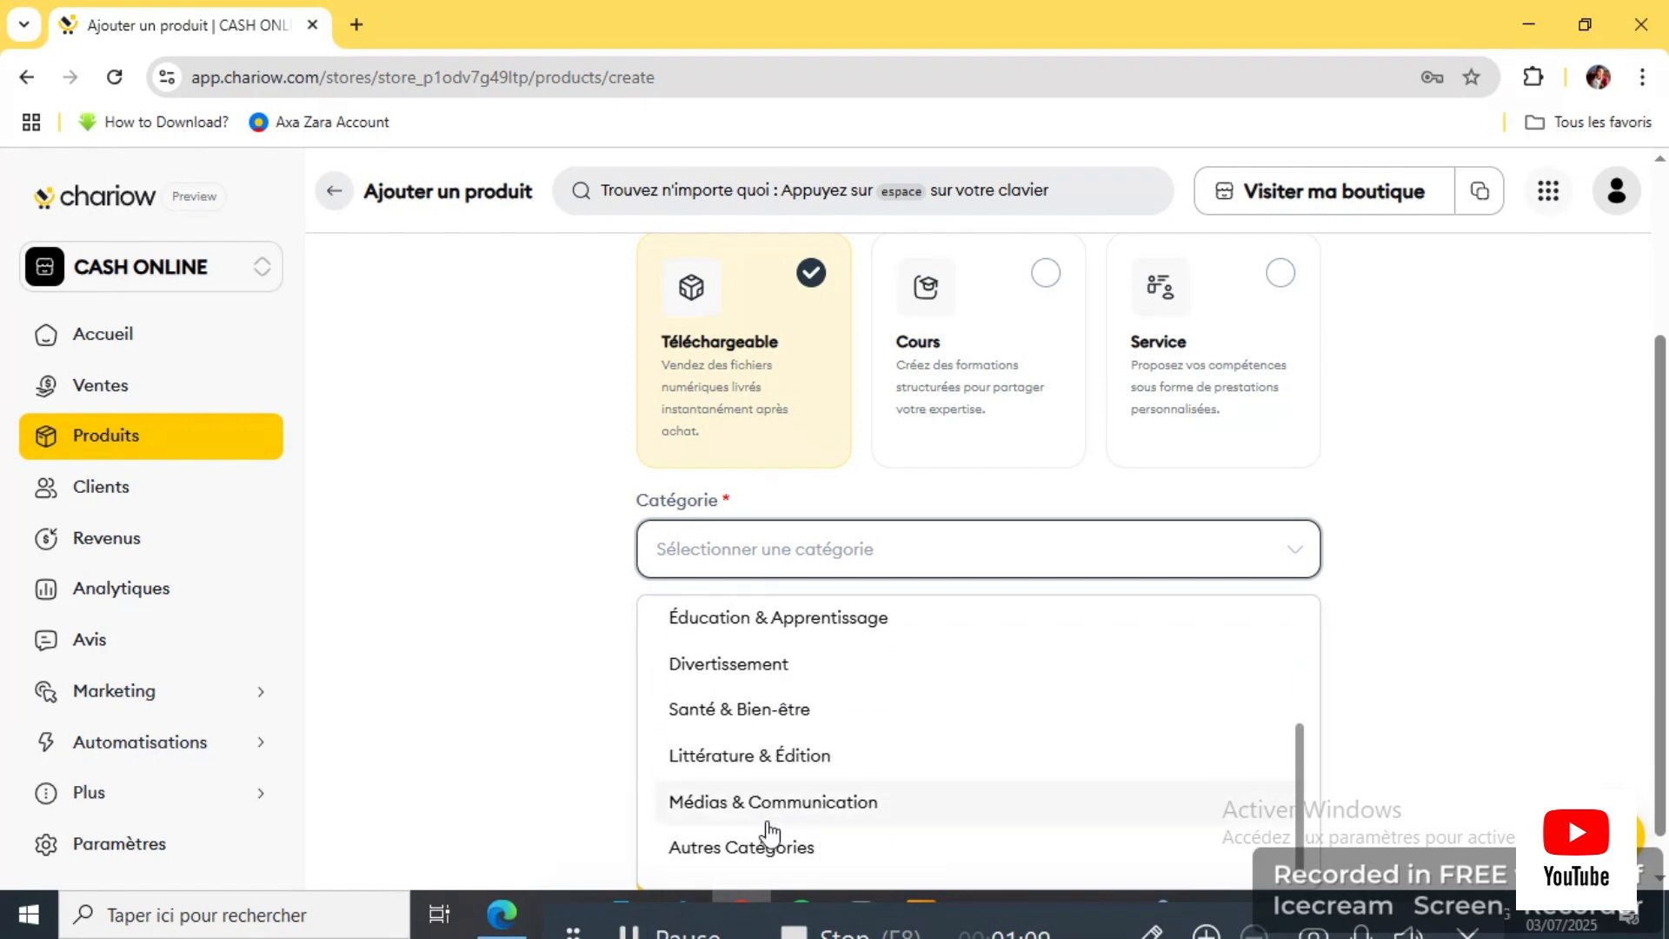
left_click(821, 808)
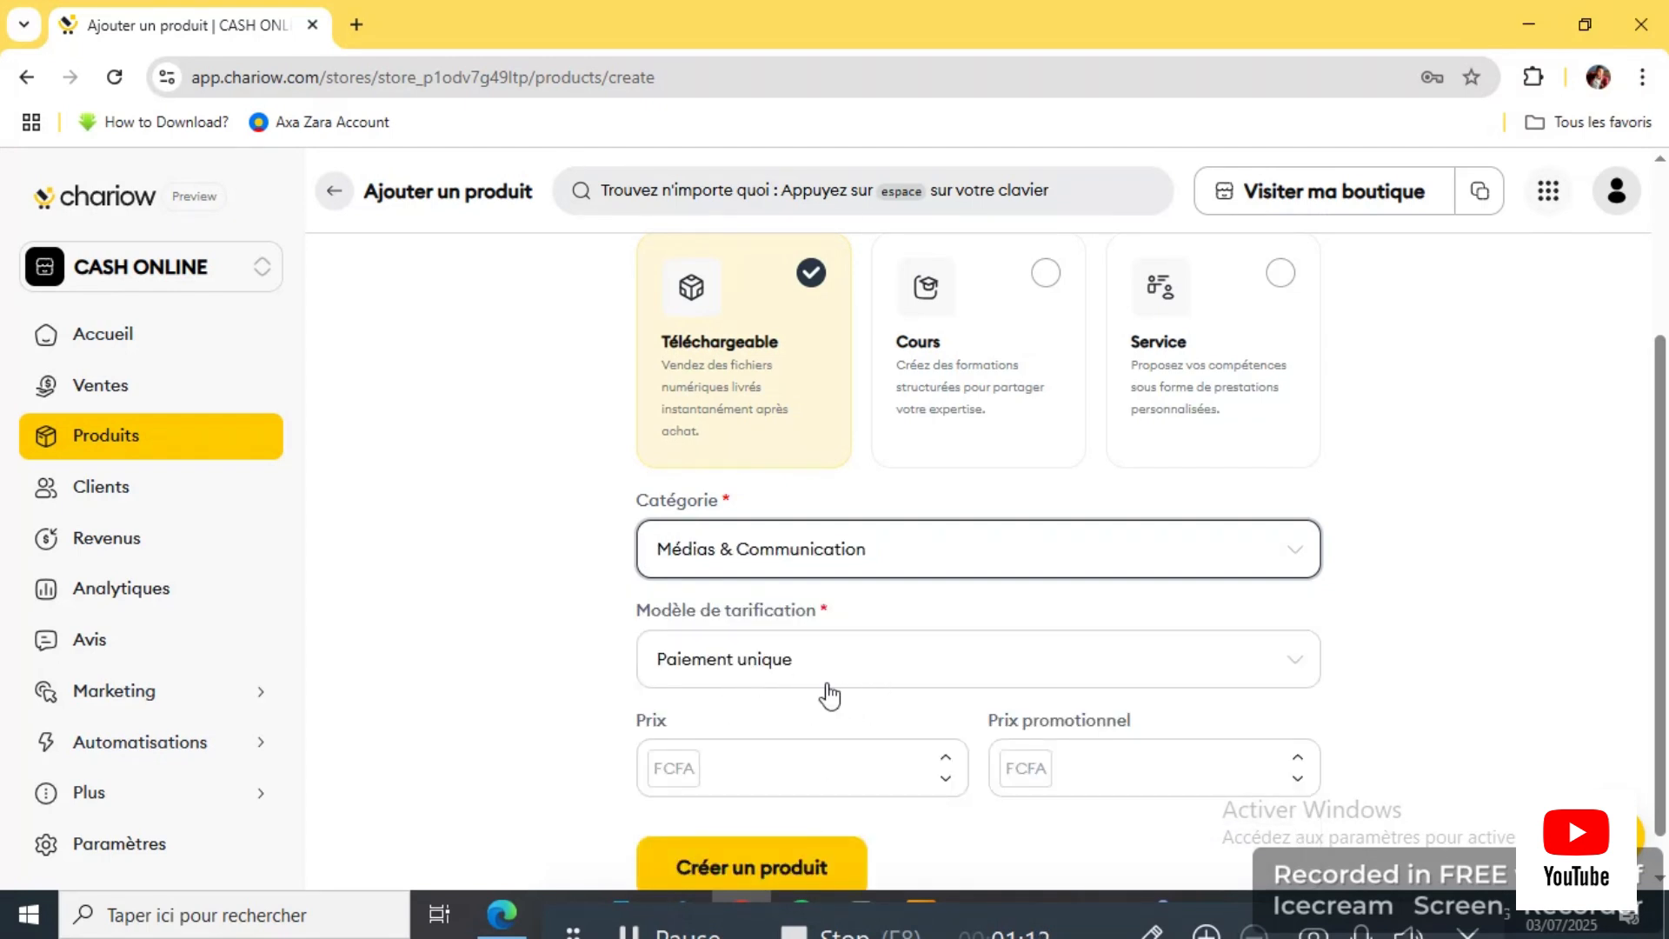
scroll(747, 758, "down", 1)
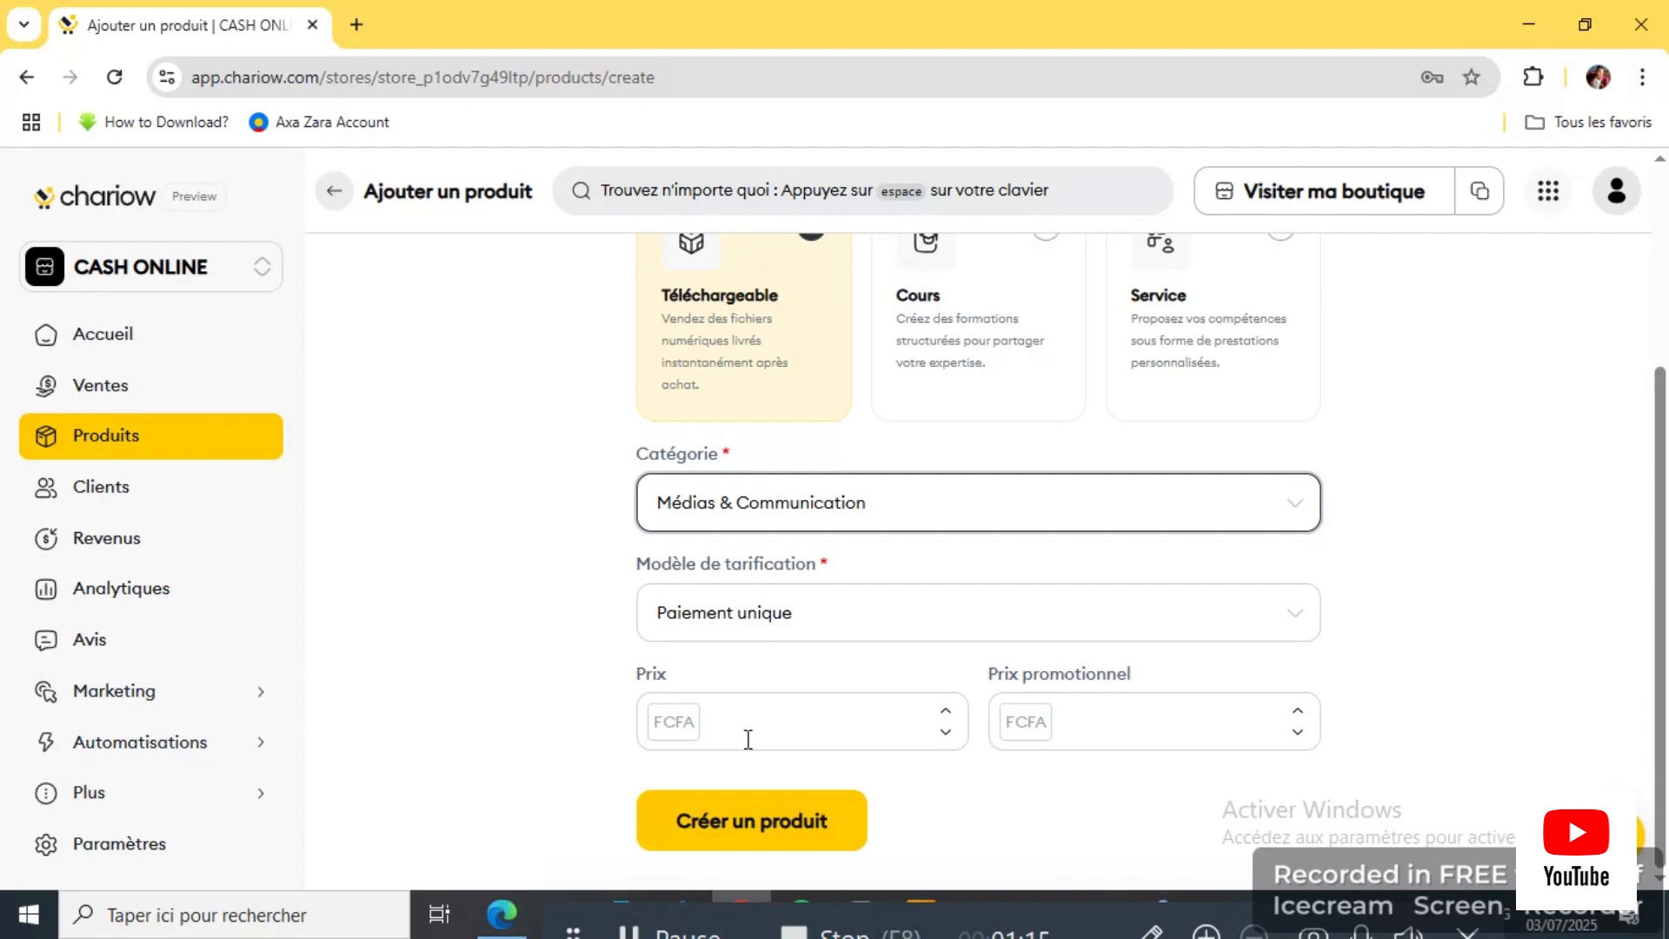
left_click(751, 736)
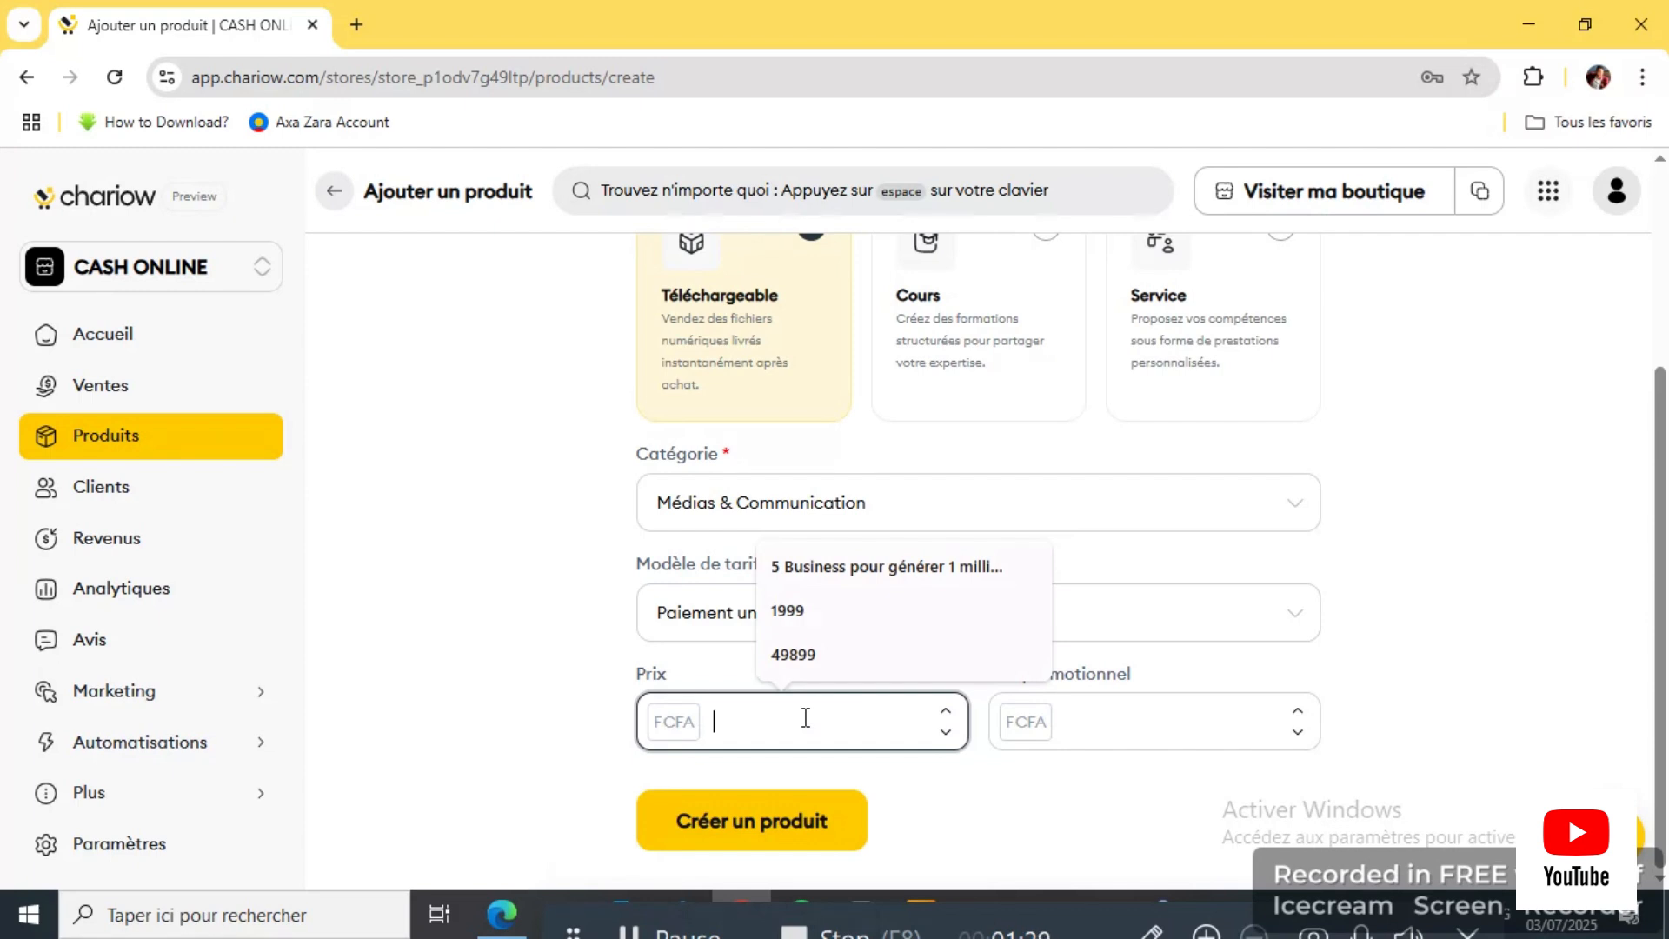
Step: Enter a first price and a 25000 promotional price, then clear both mistaken values
type("5")
key("BackSpace")
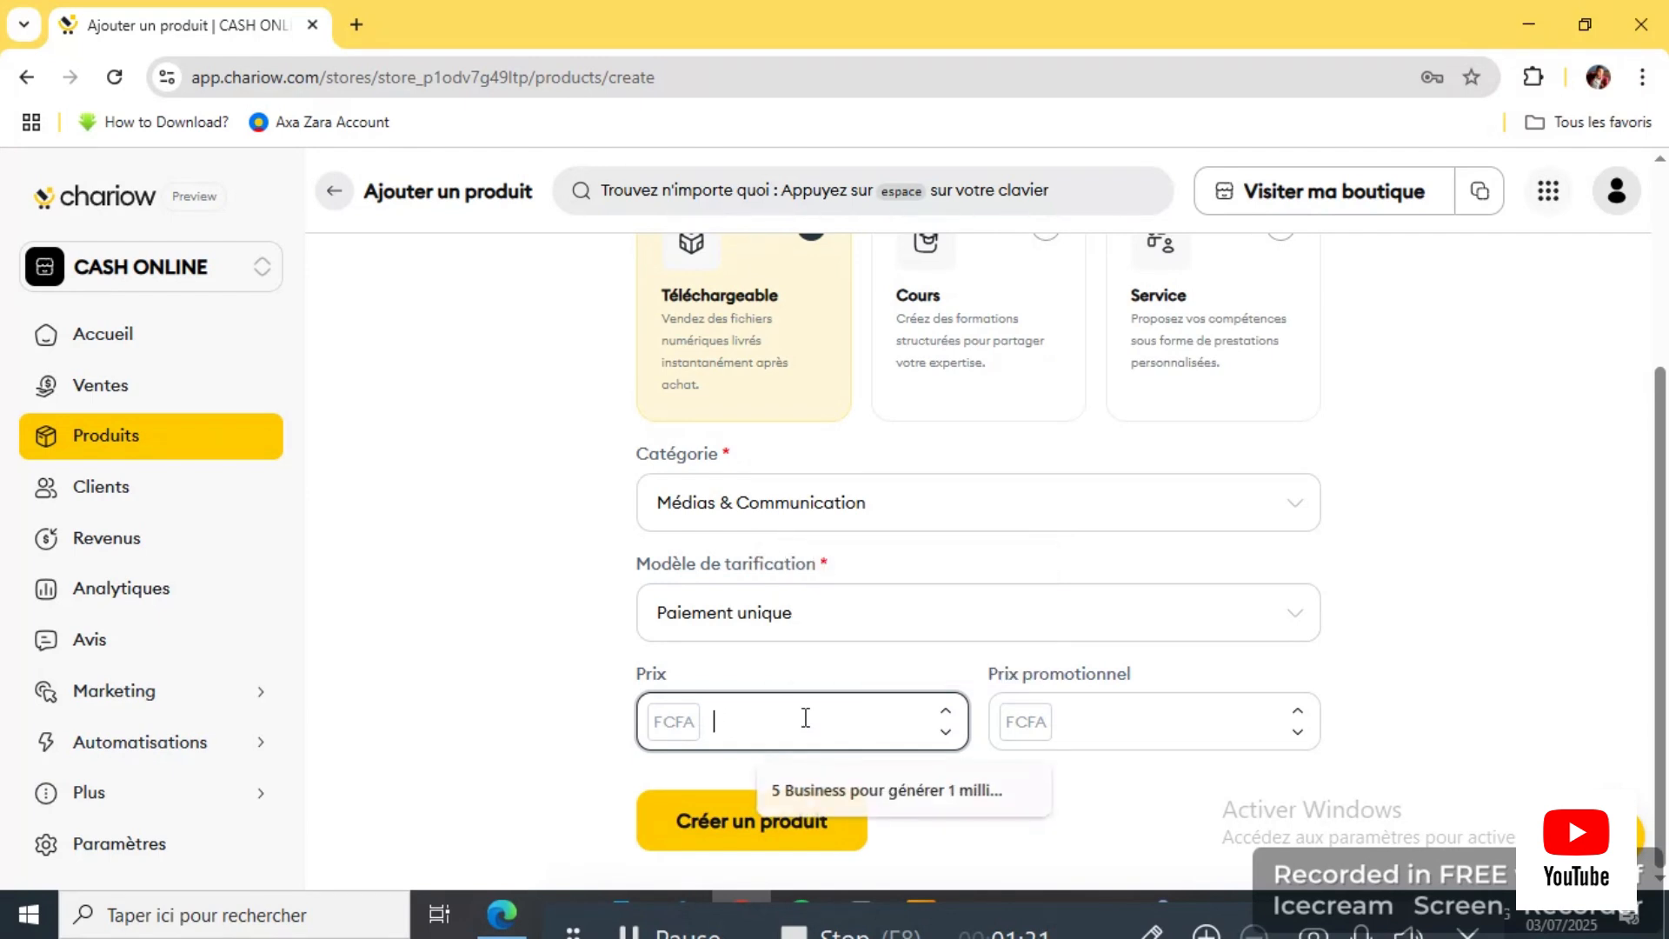
type("5")
type("000")
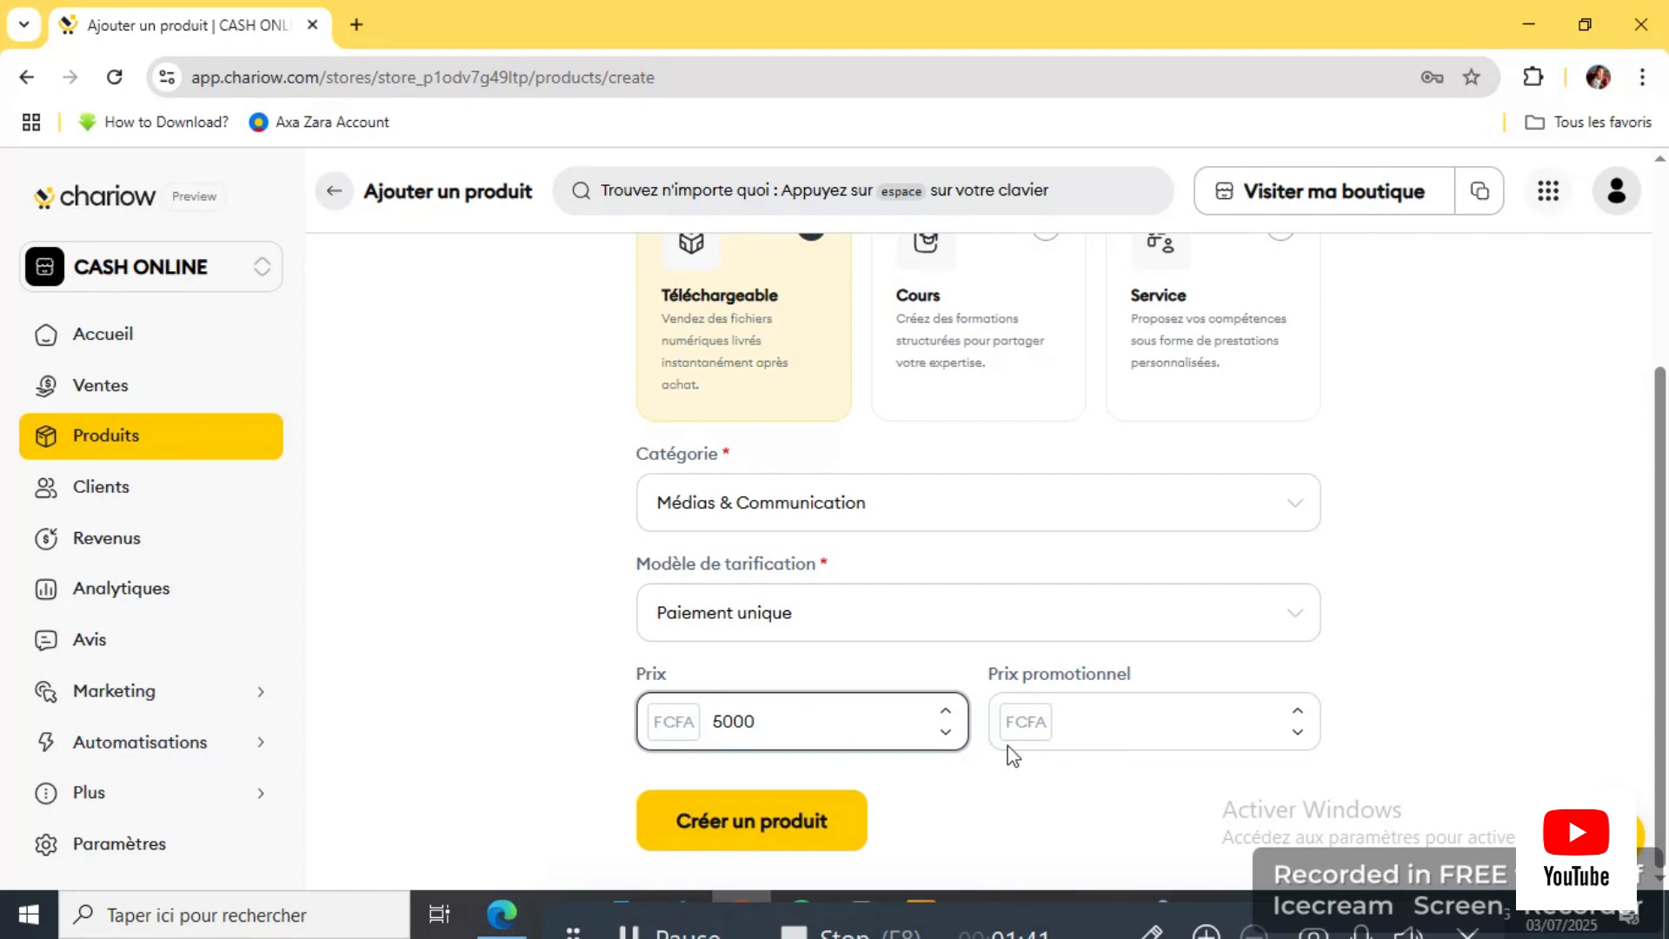
left_click(1079, 718)
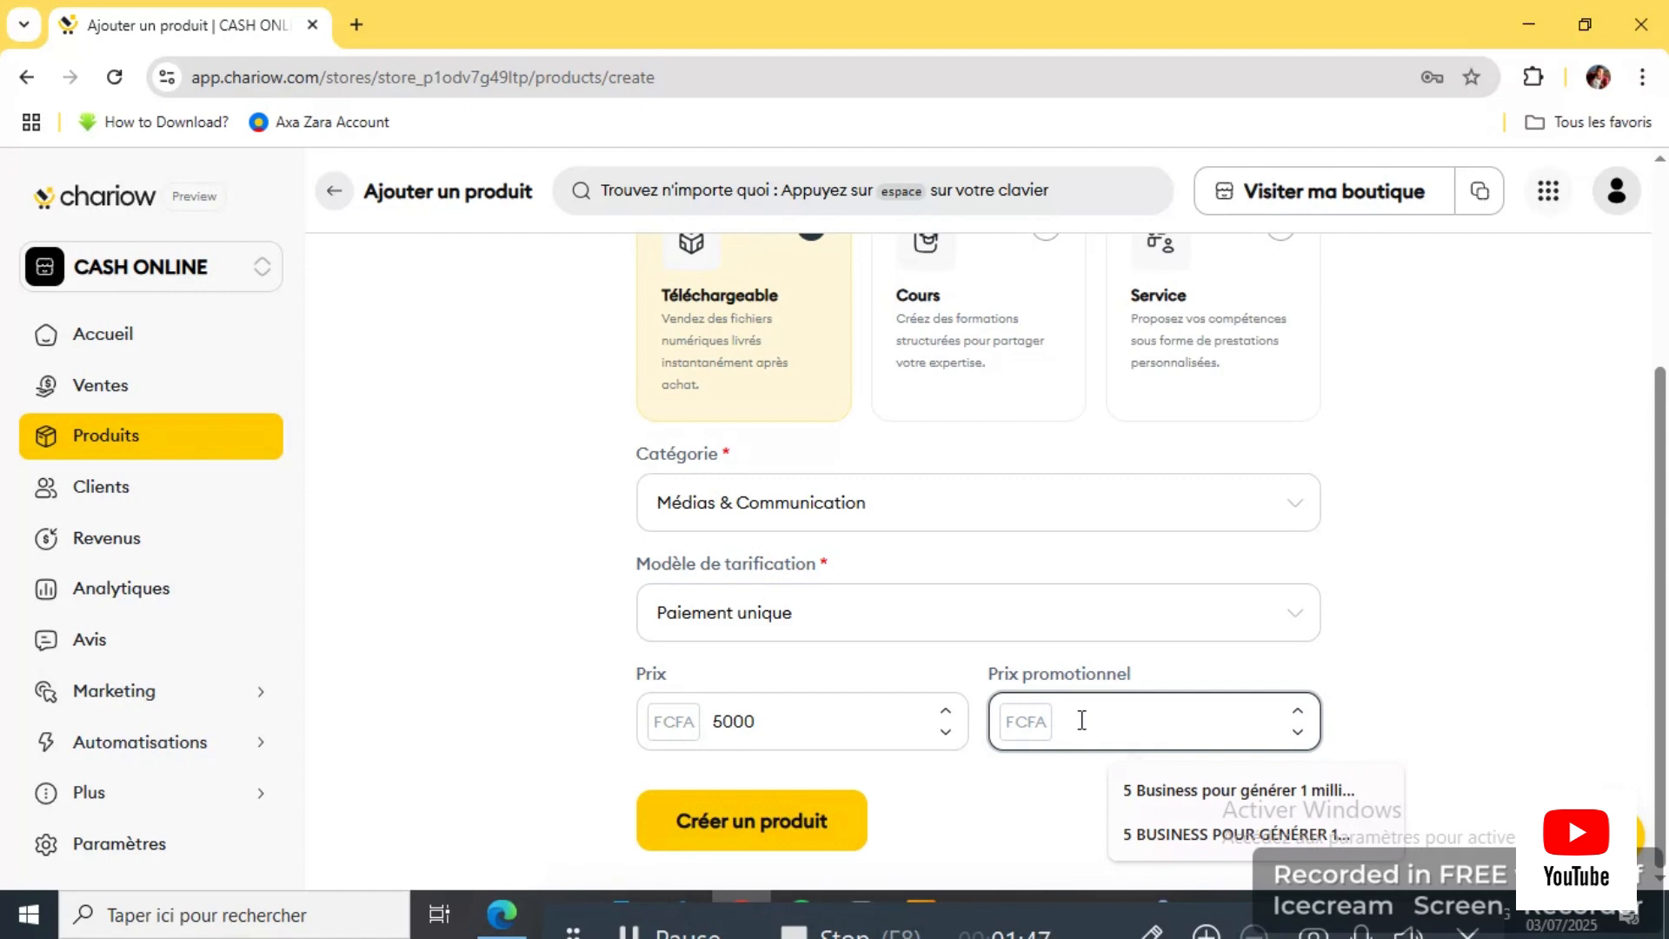
type("2")
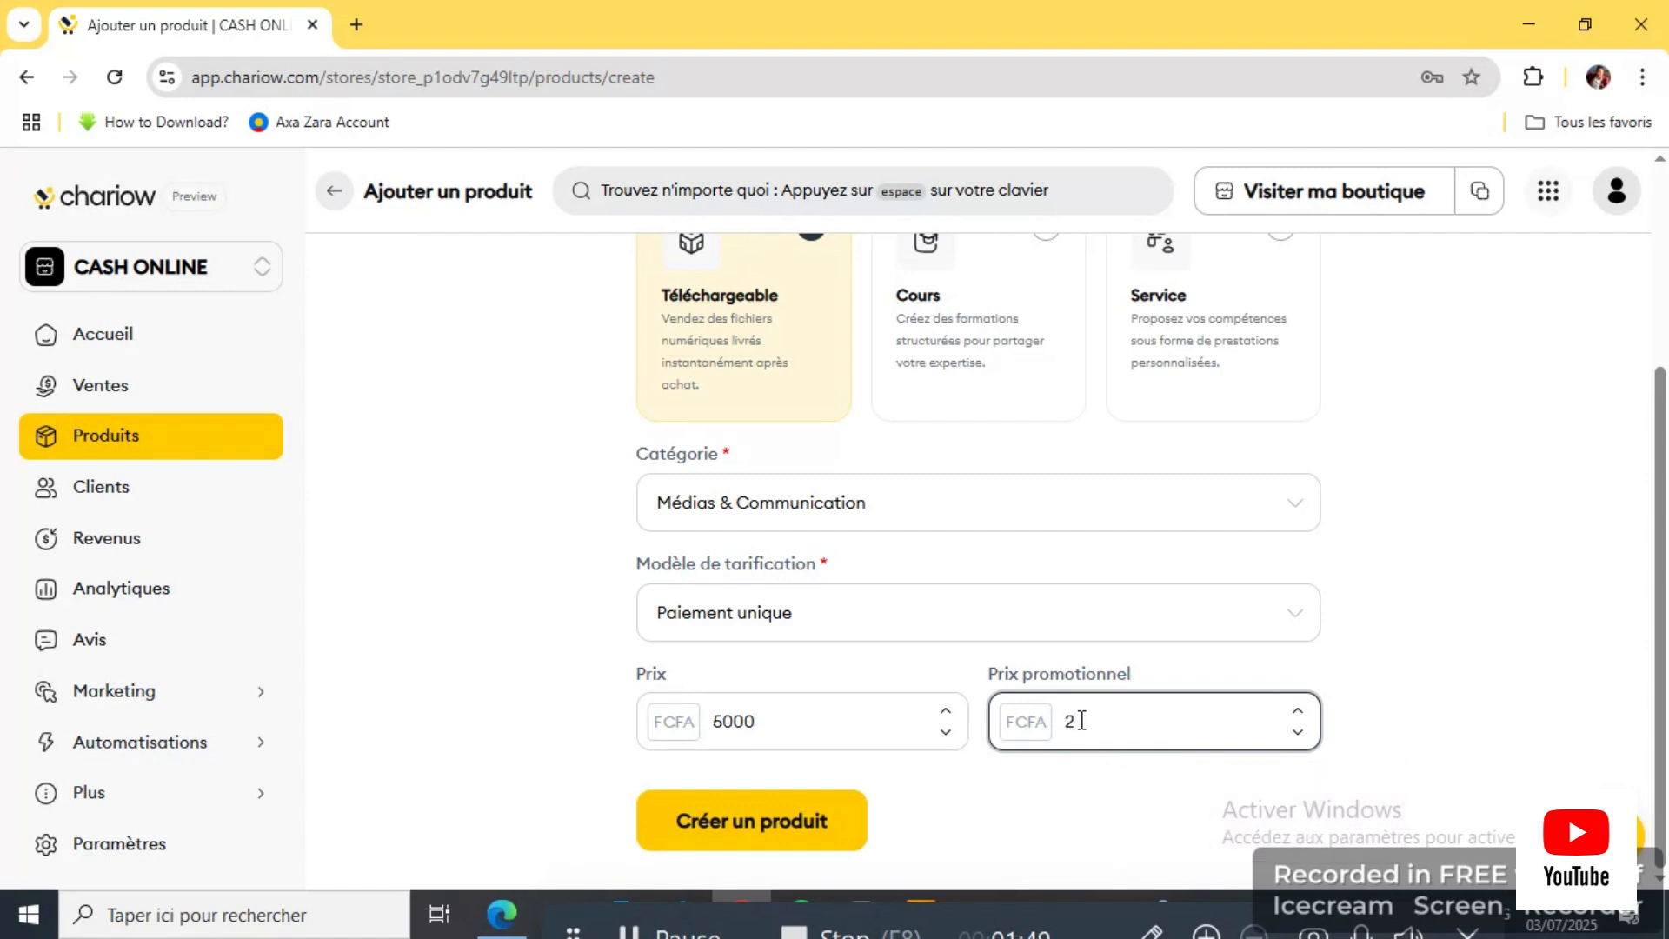
type("5000")
left_click_drag(1119, 722, 1028, 742)
key("BackSpace")
double_click(809, 737)
key("BackSpace")
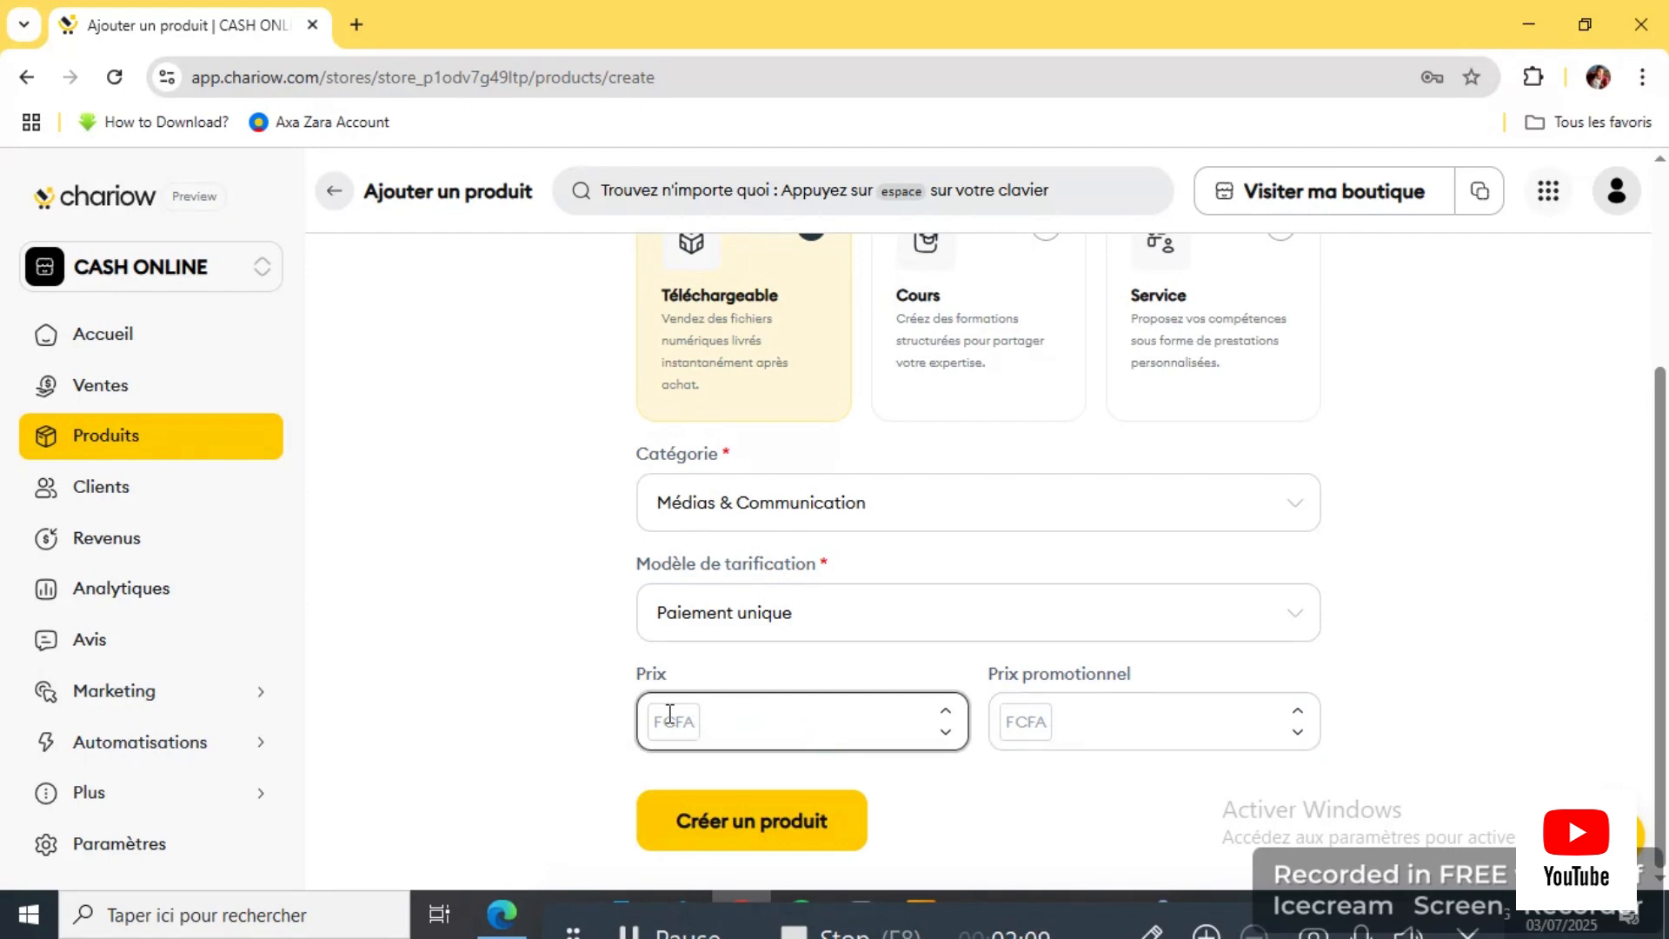
left_click(741, 718)
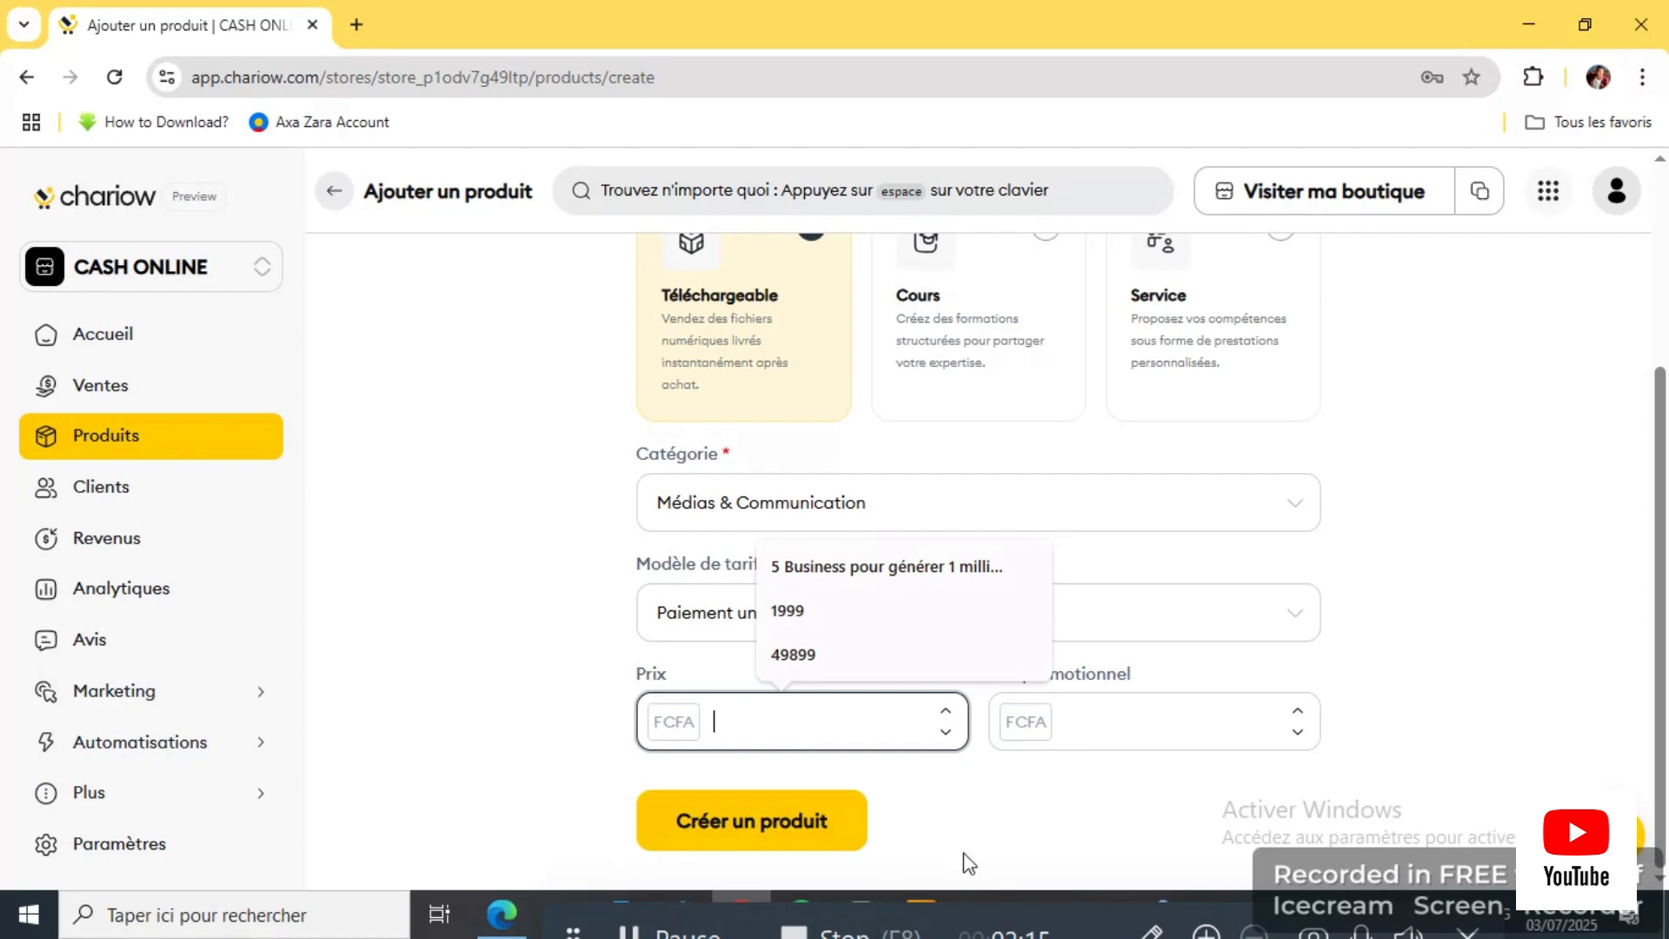
left_click(1162, 732)
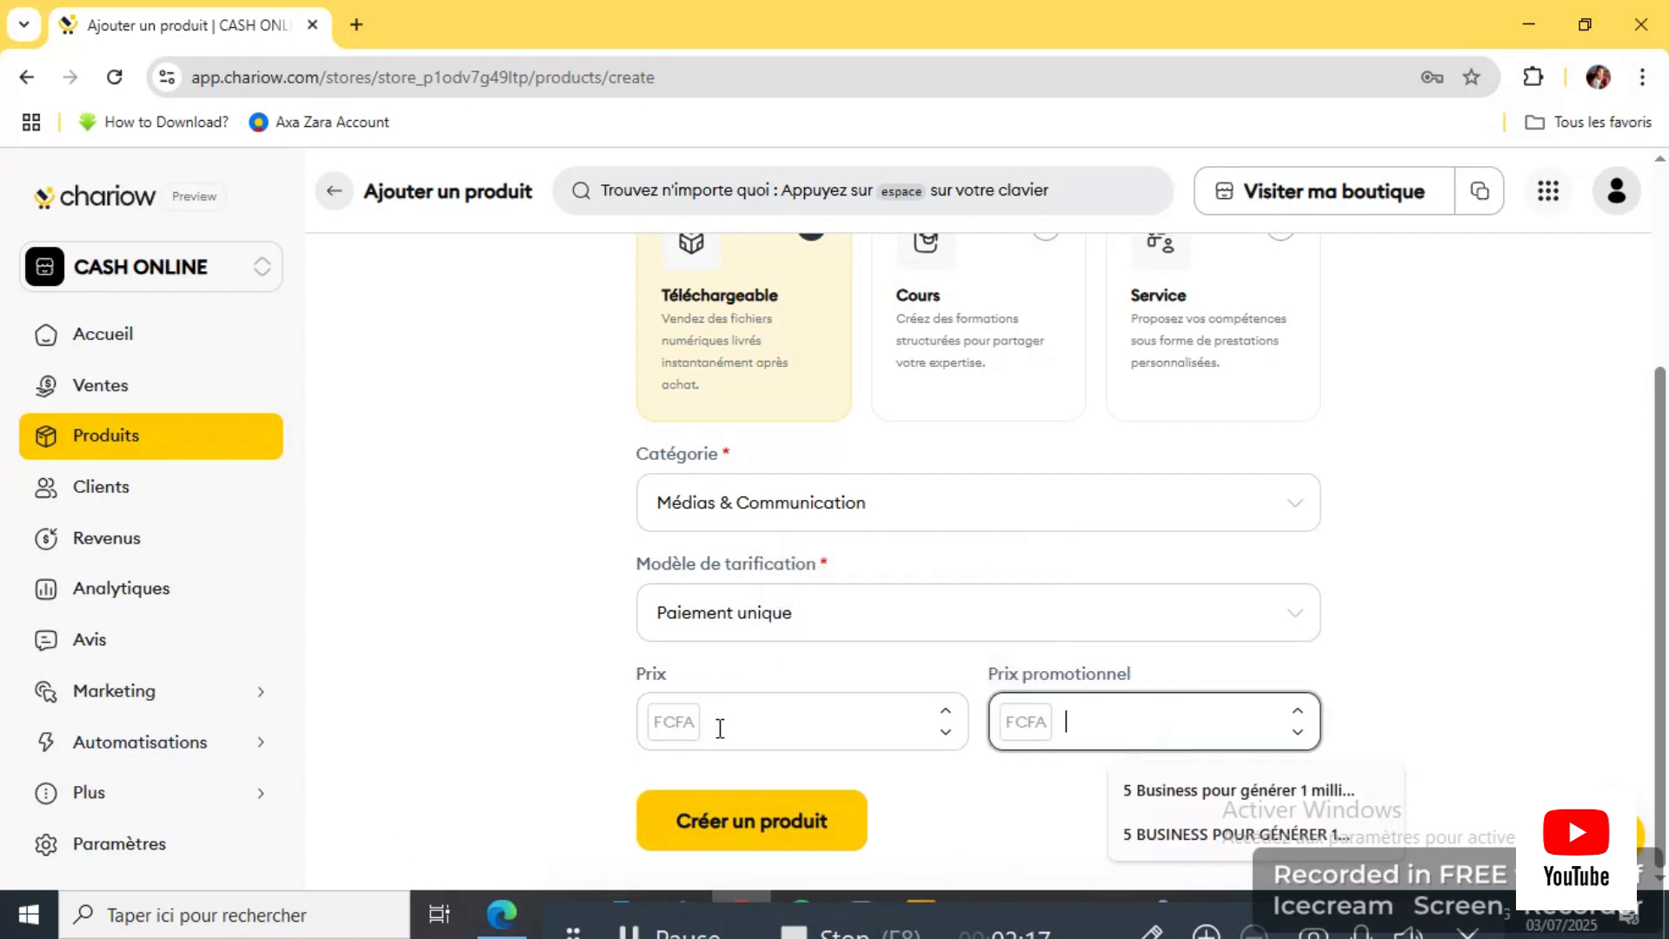
left_click(734, 727)
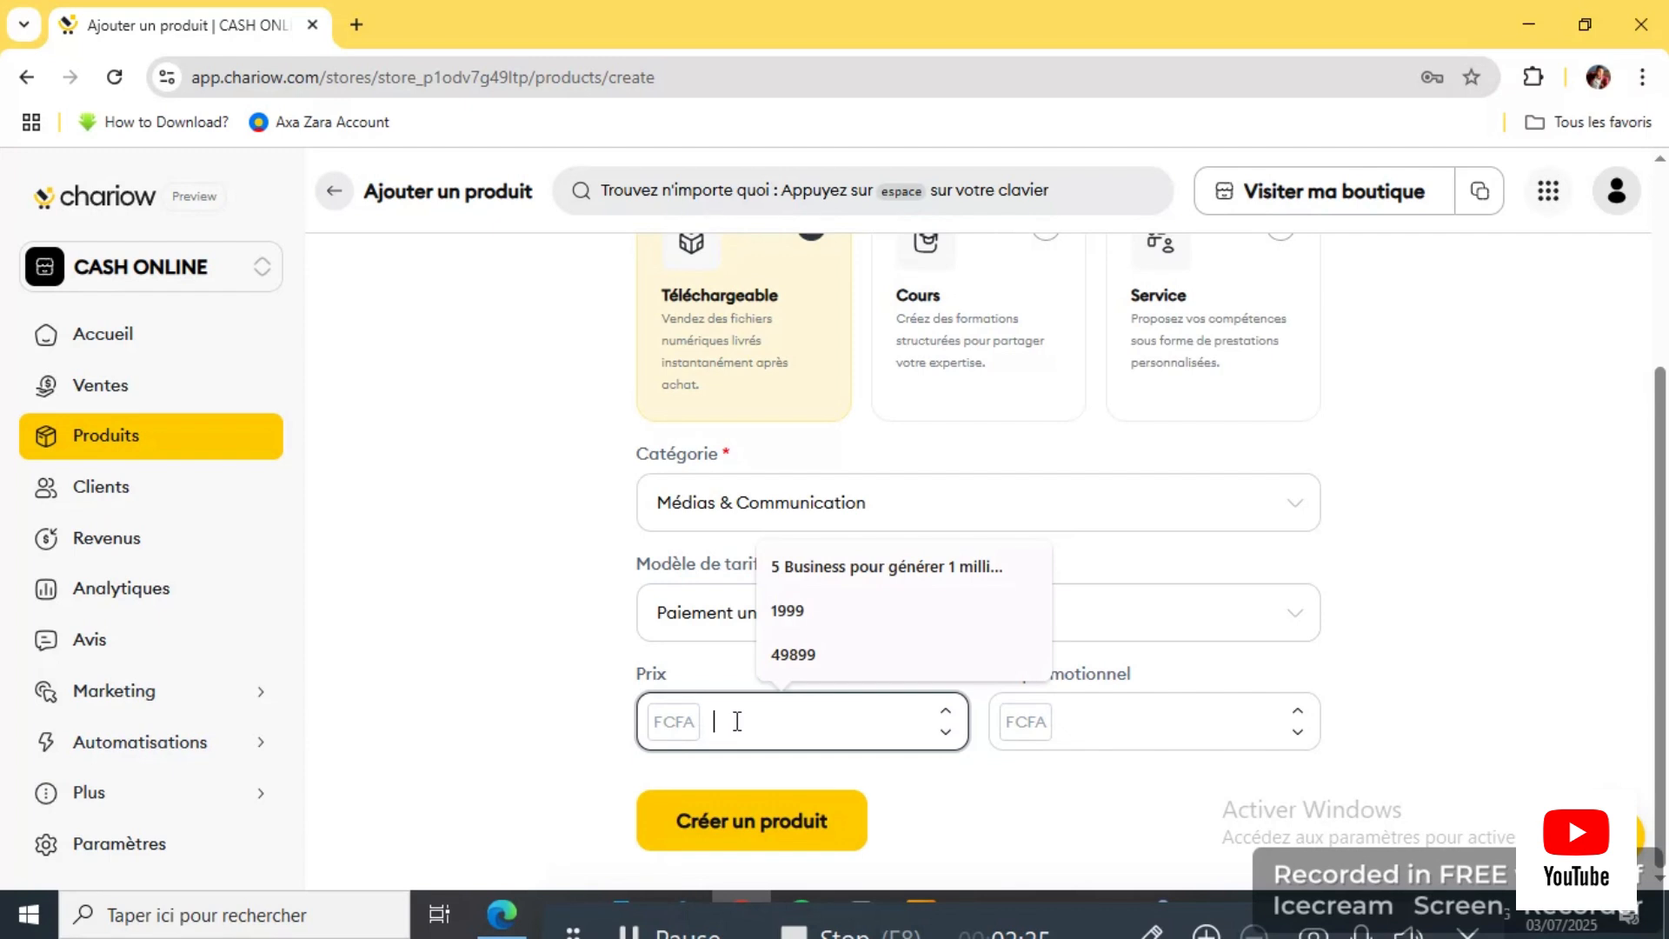
Step: Set the price to 100000 FCFA and the promotional price to 5000 FCFA
type("1")
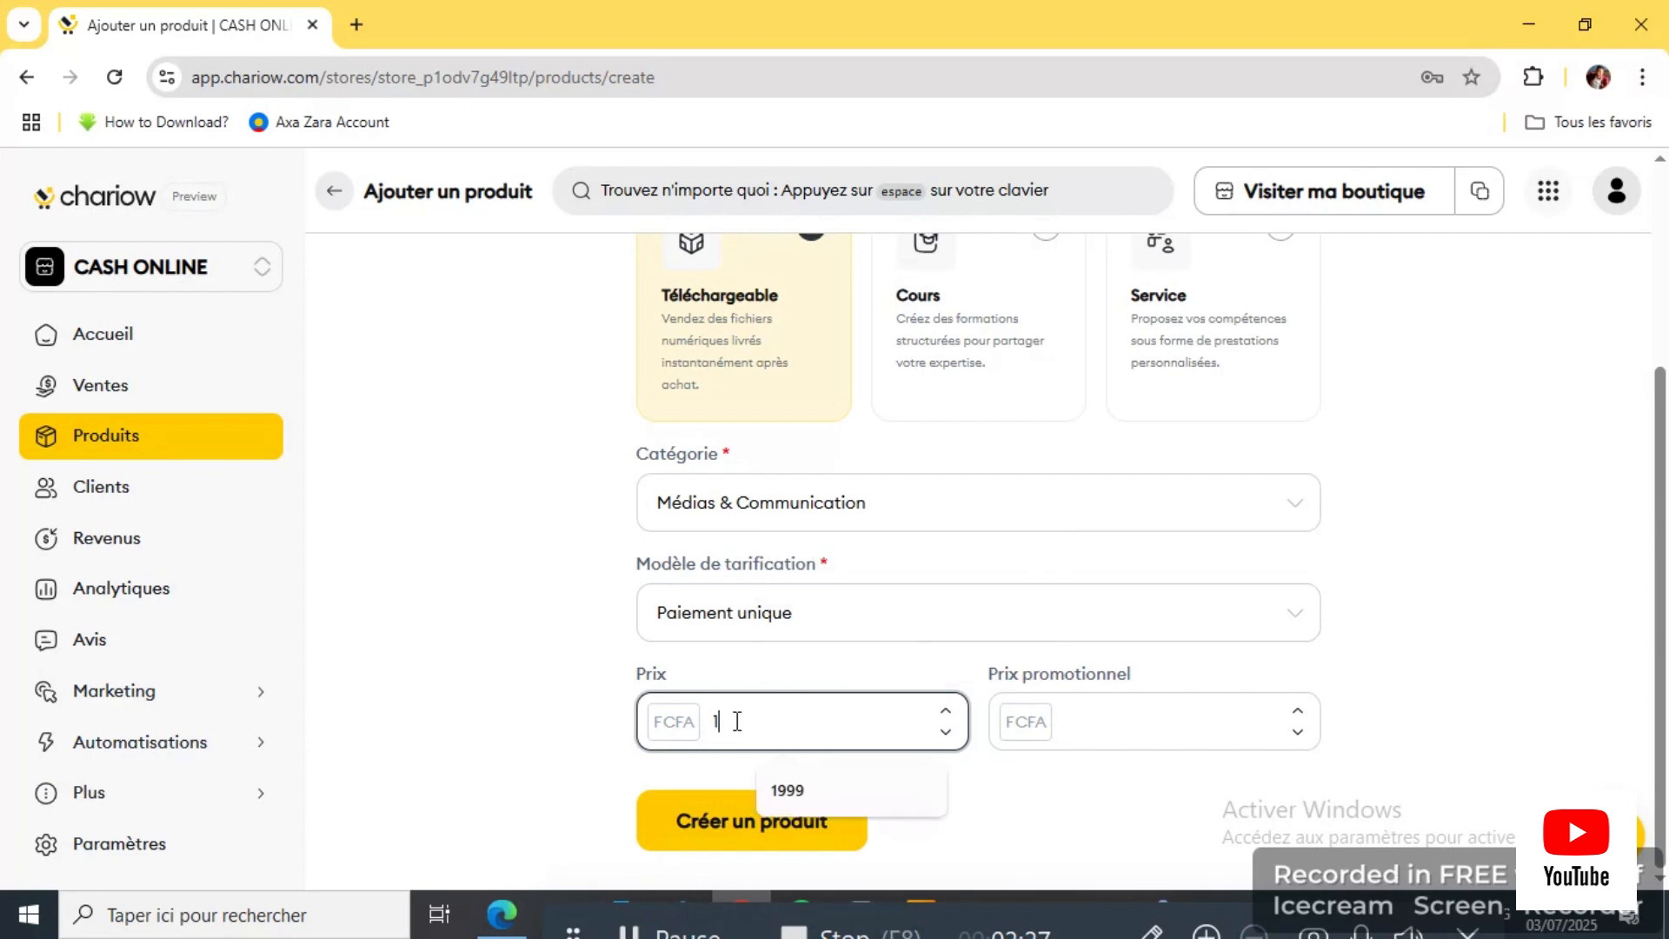
type("00")
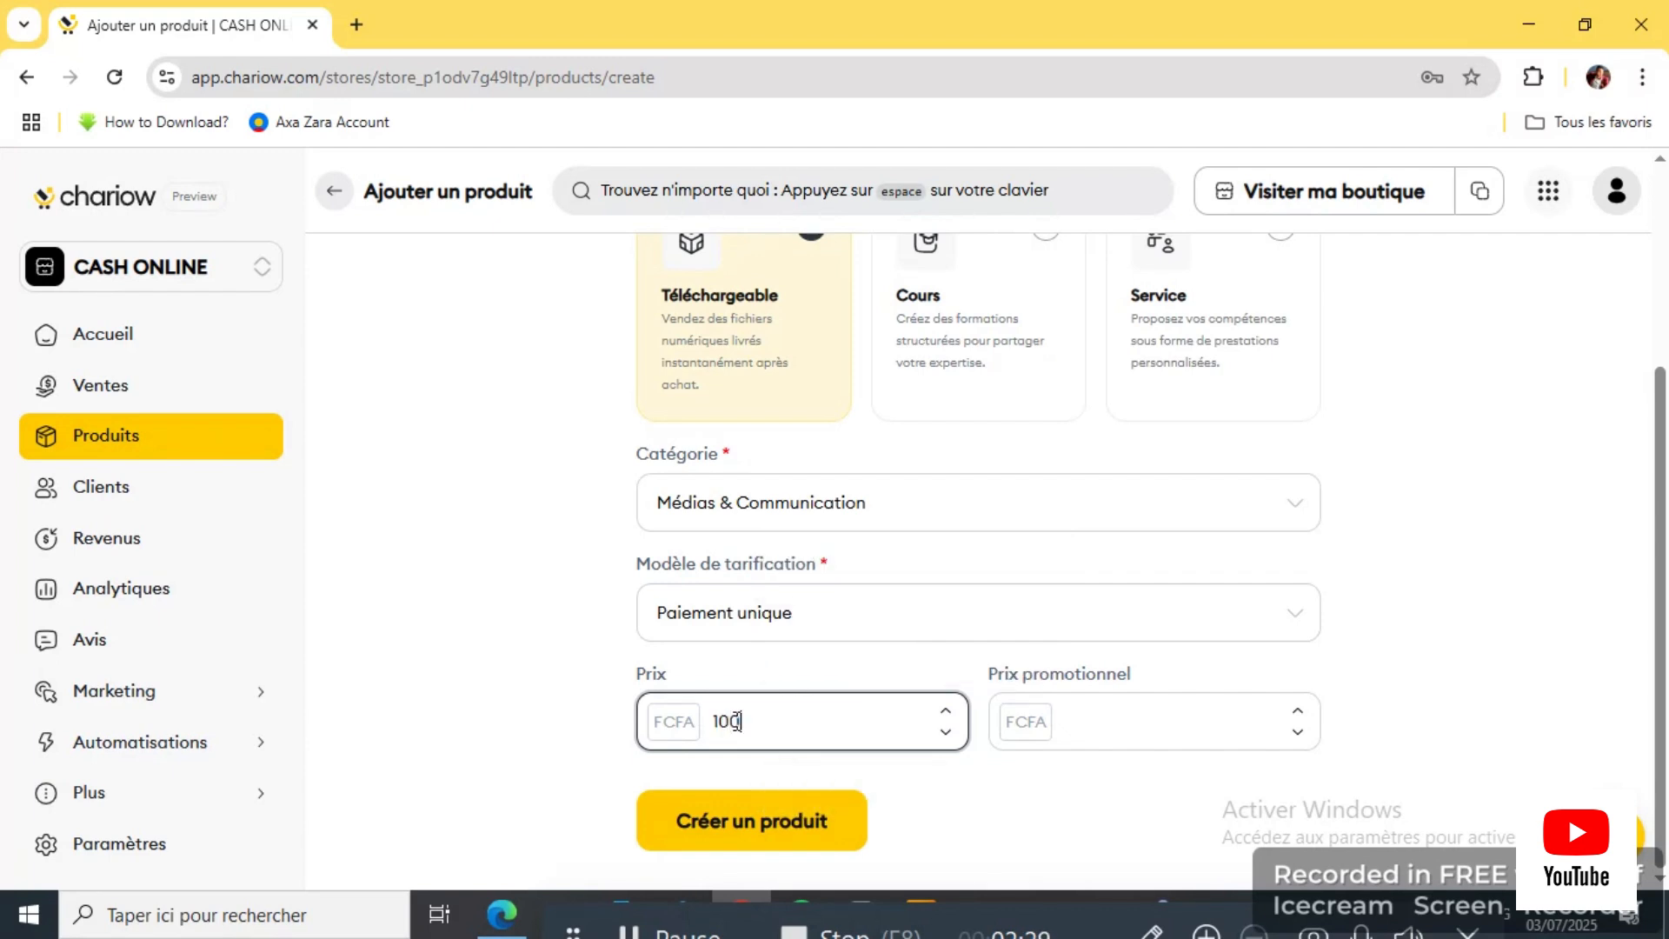
type("000")
left_click(1069, 706)
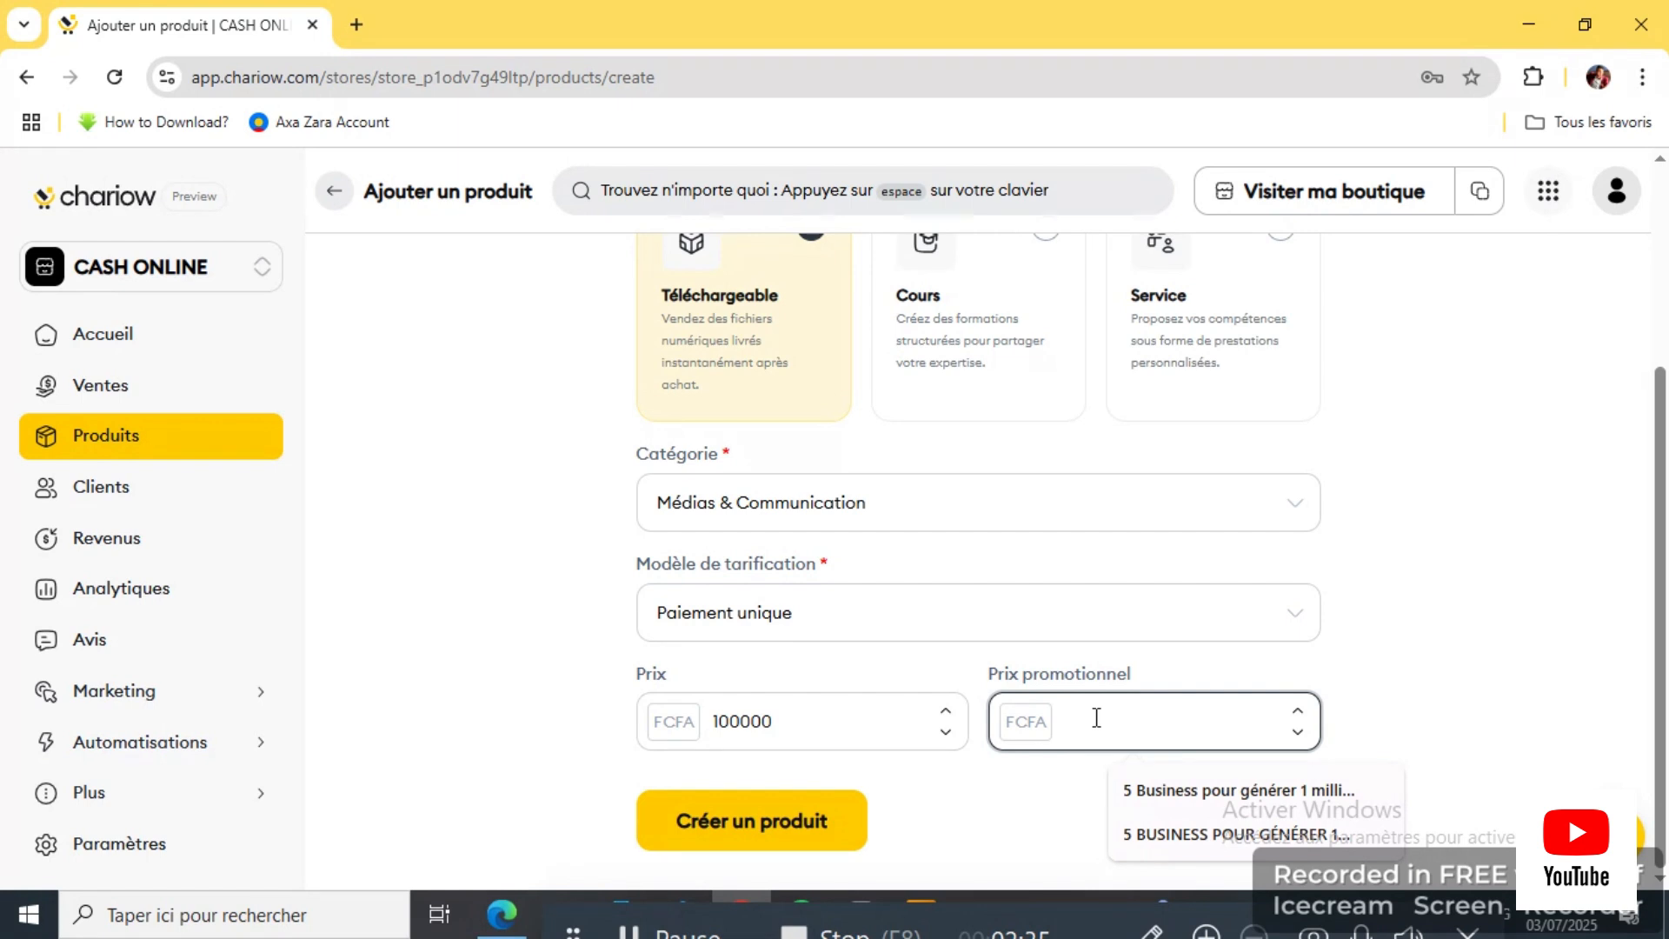
type("5000")
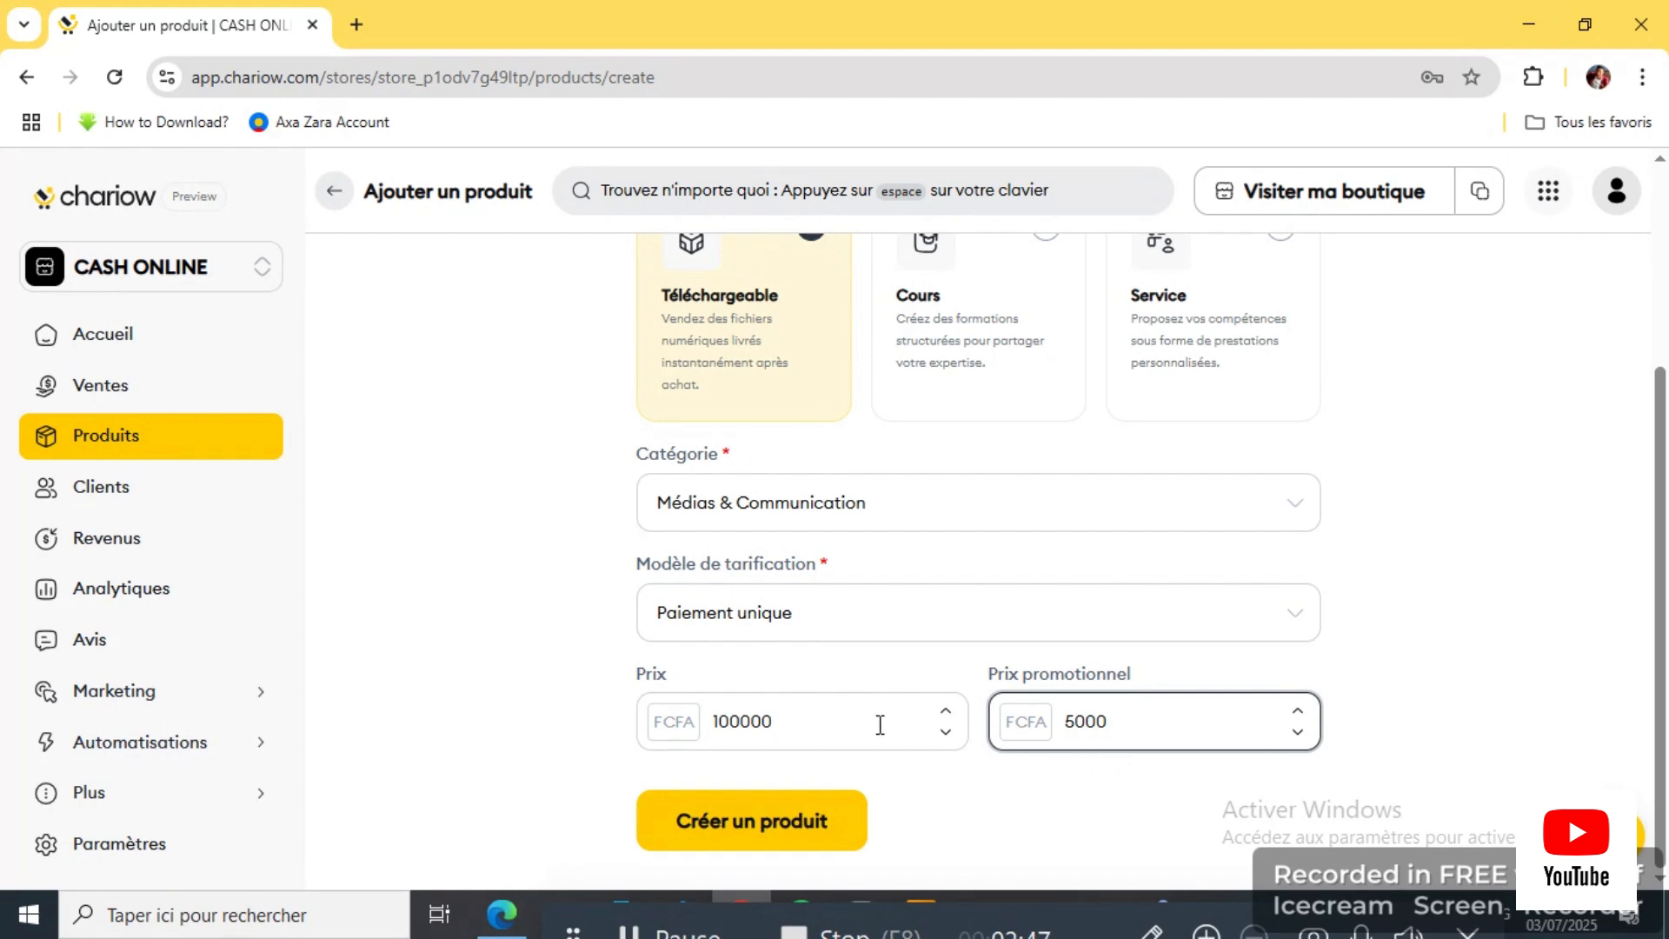
scroll(763, 476, "up", 3)
scroll(853, 540, "down", 3)
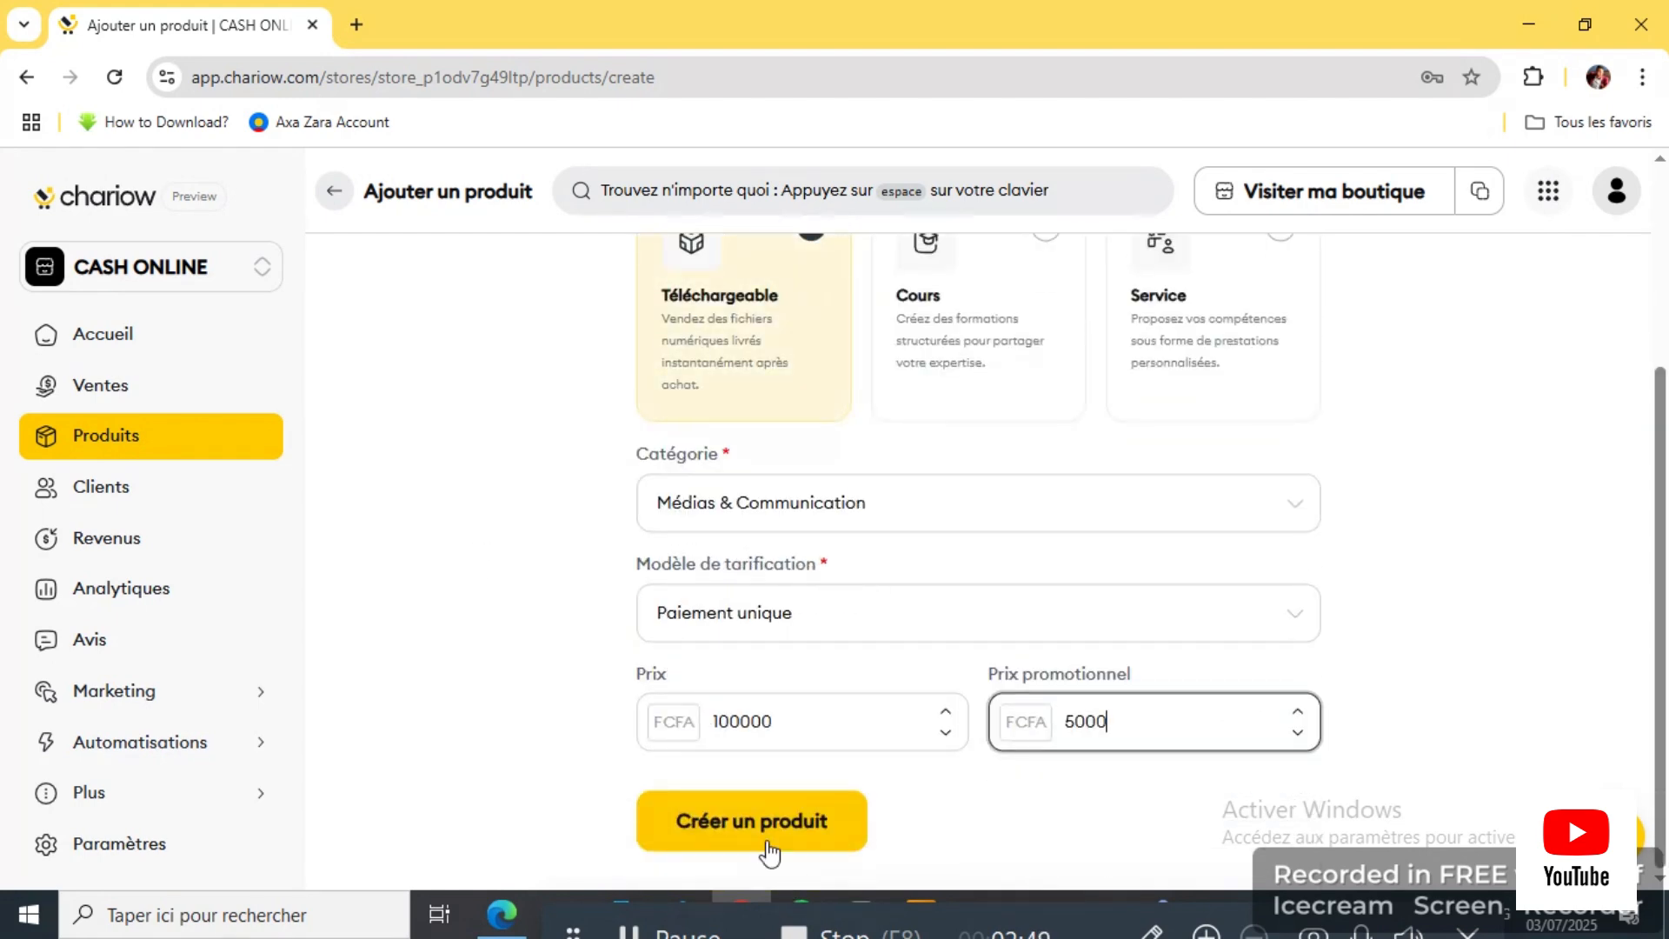
Step: Create the FORMATION GRAPHISME product and open its empty Description editor
left_click(786, 826)
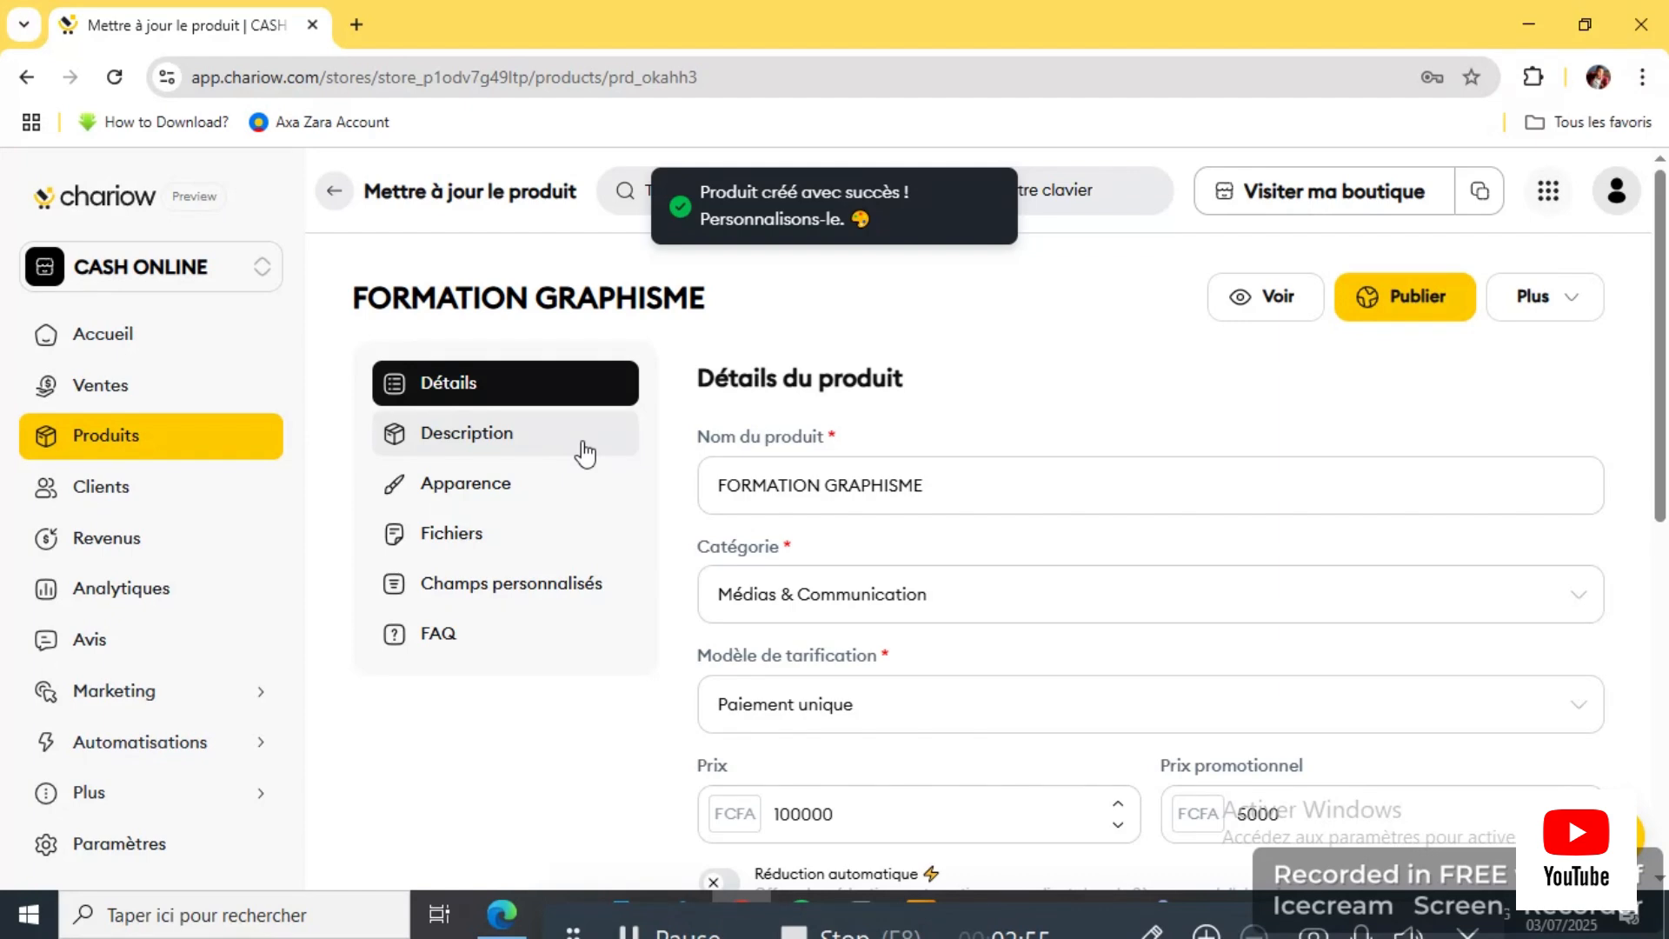
scroll(779, 566, "down", 4)
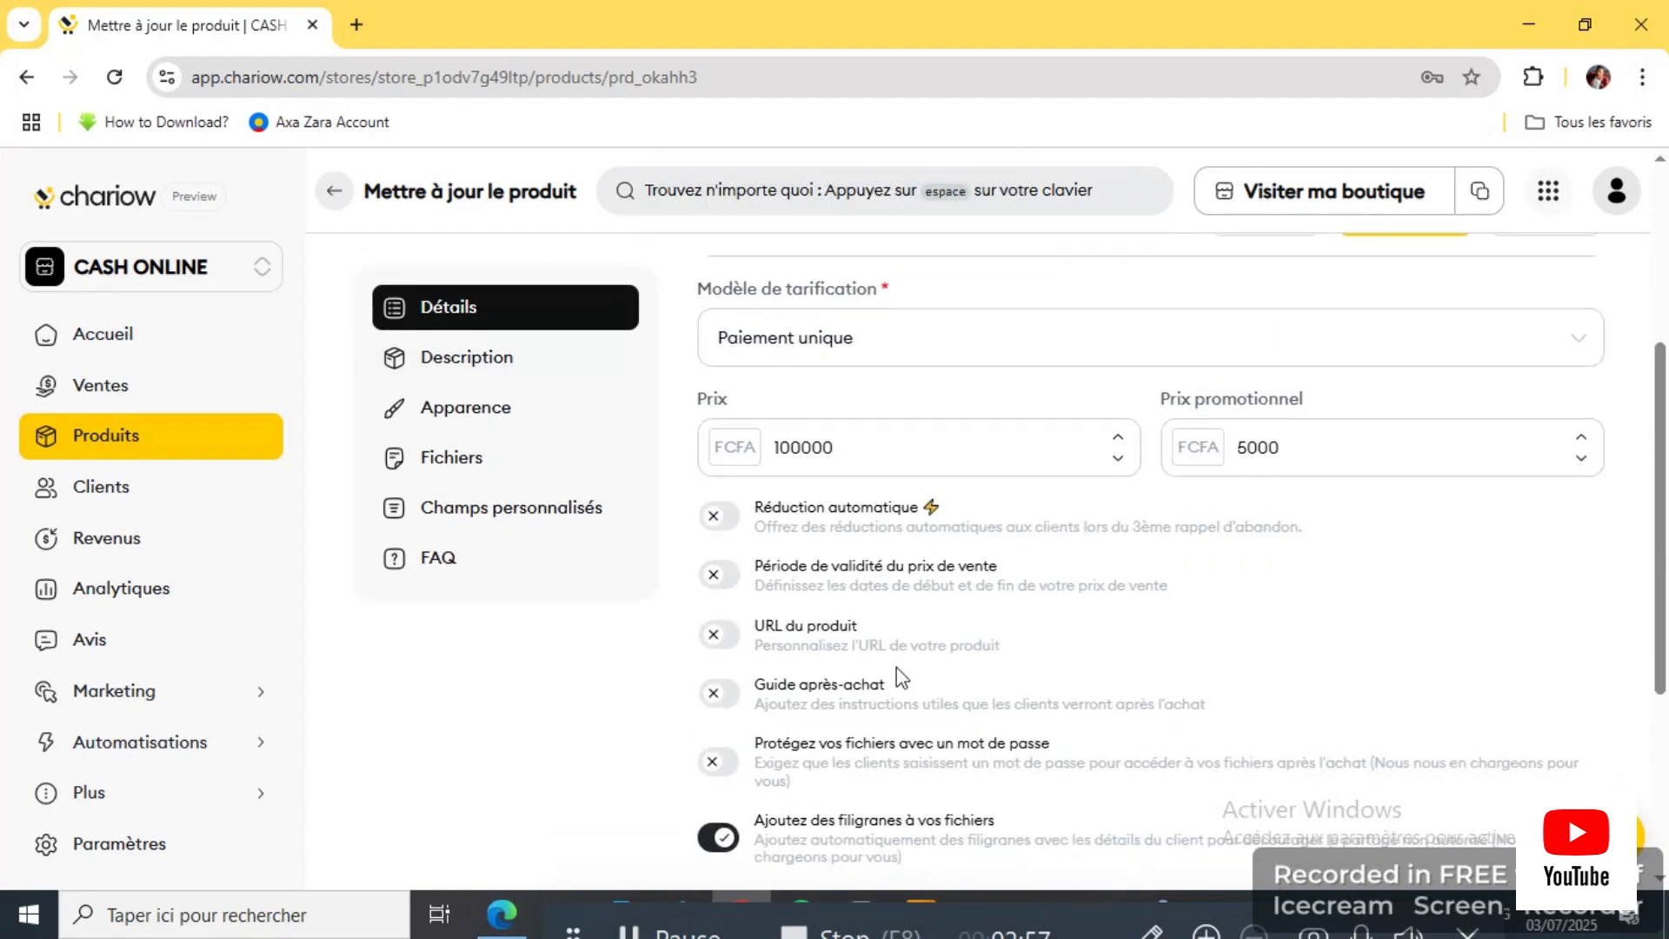
scroll(896, 670, "up", 4)
left_click(494, 443)
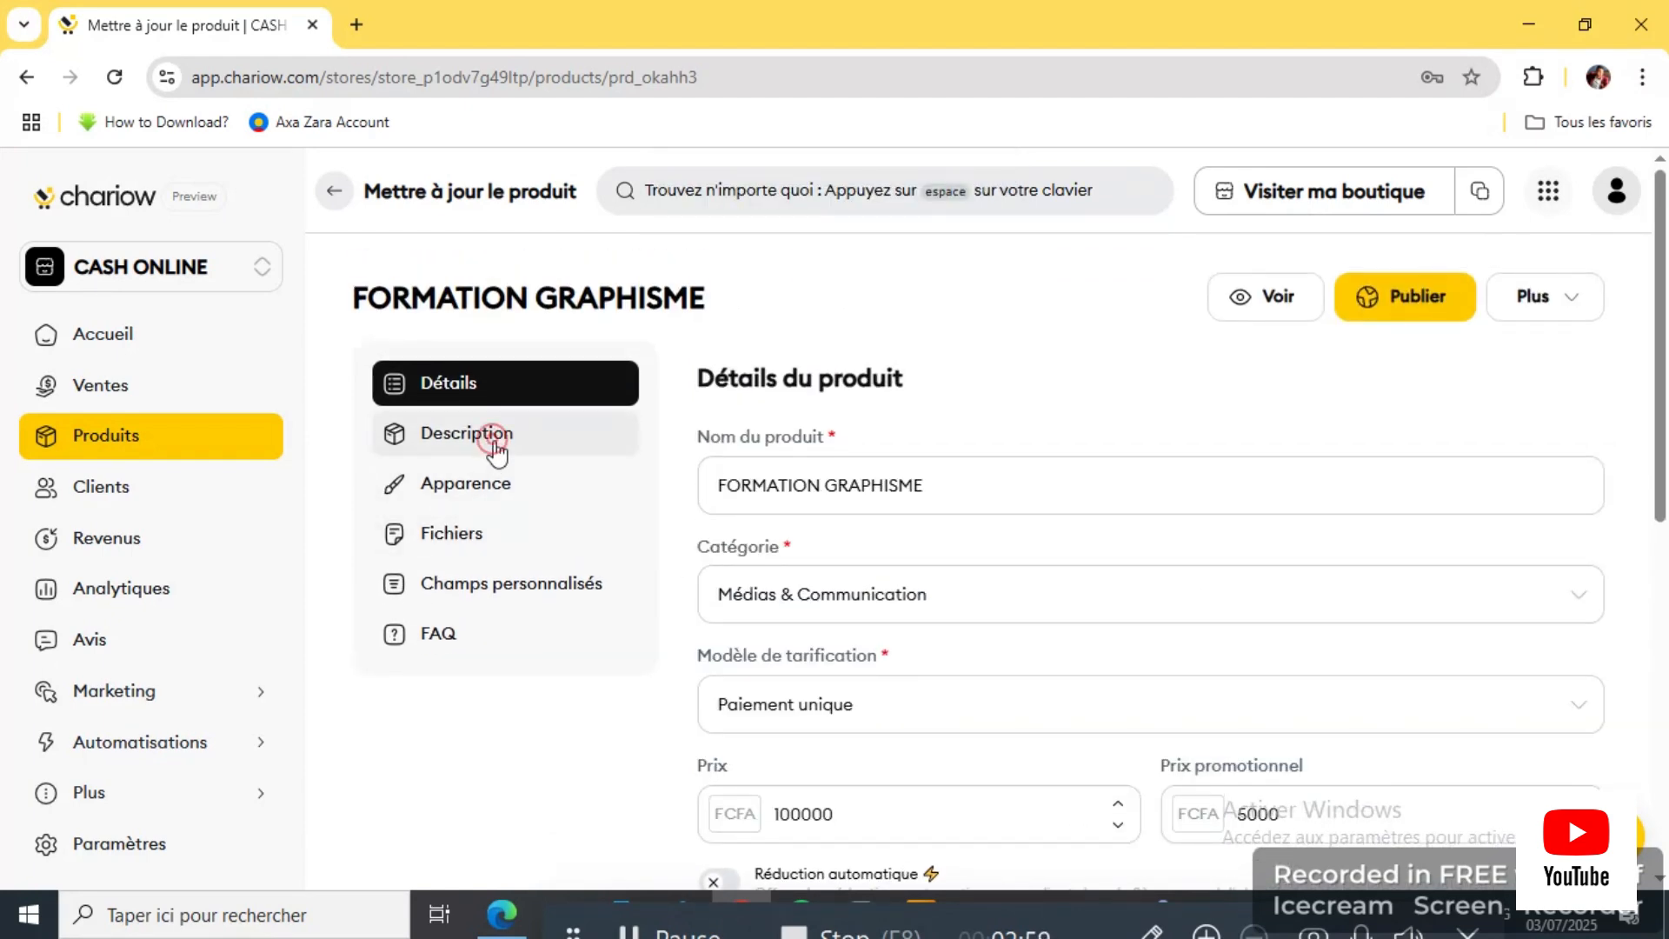
left_click(794, 566)
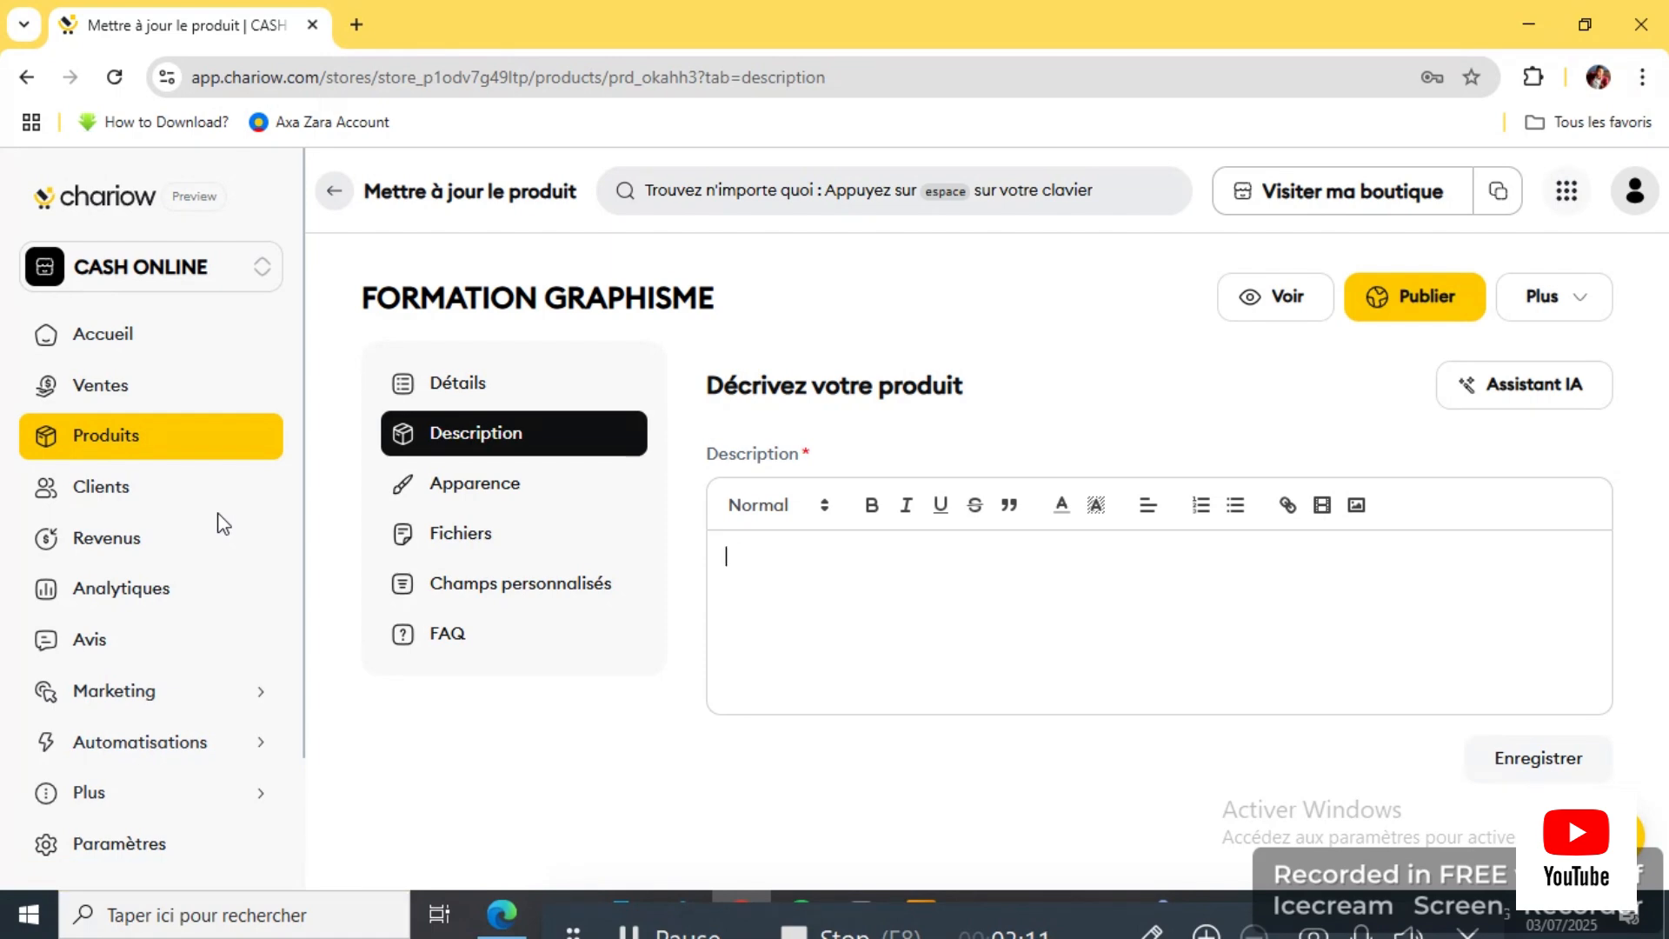
Step: Show the Apparence section down to the thumbnail and Ajouter une bannière areas
left_click(500, 485)
scroll(801, 606, "down", 3)
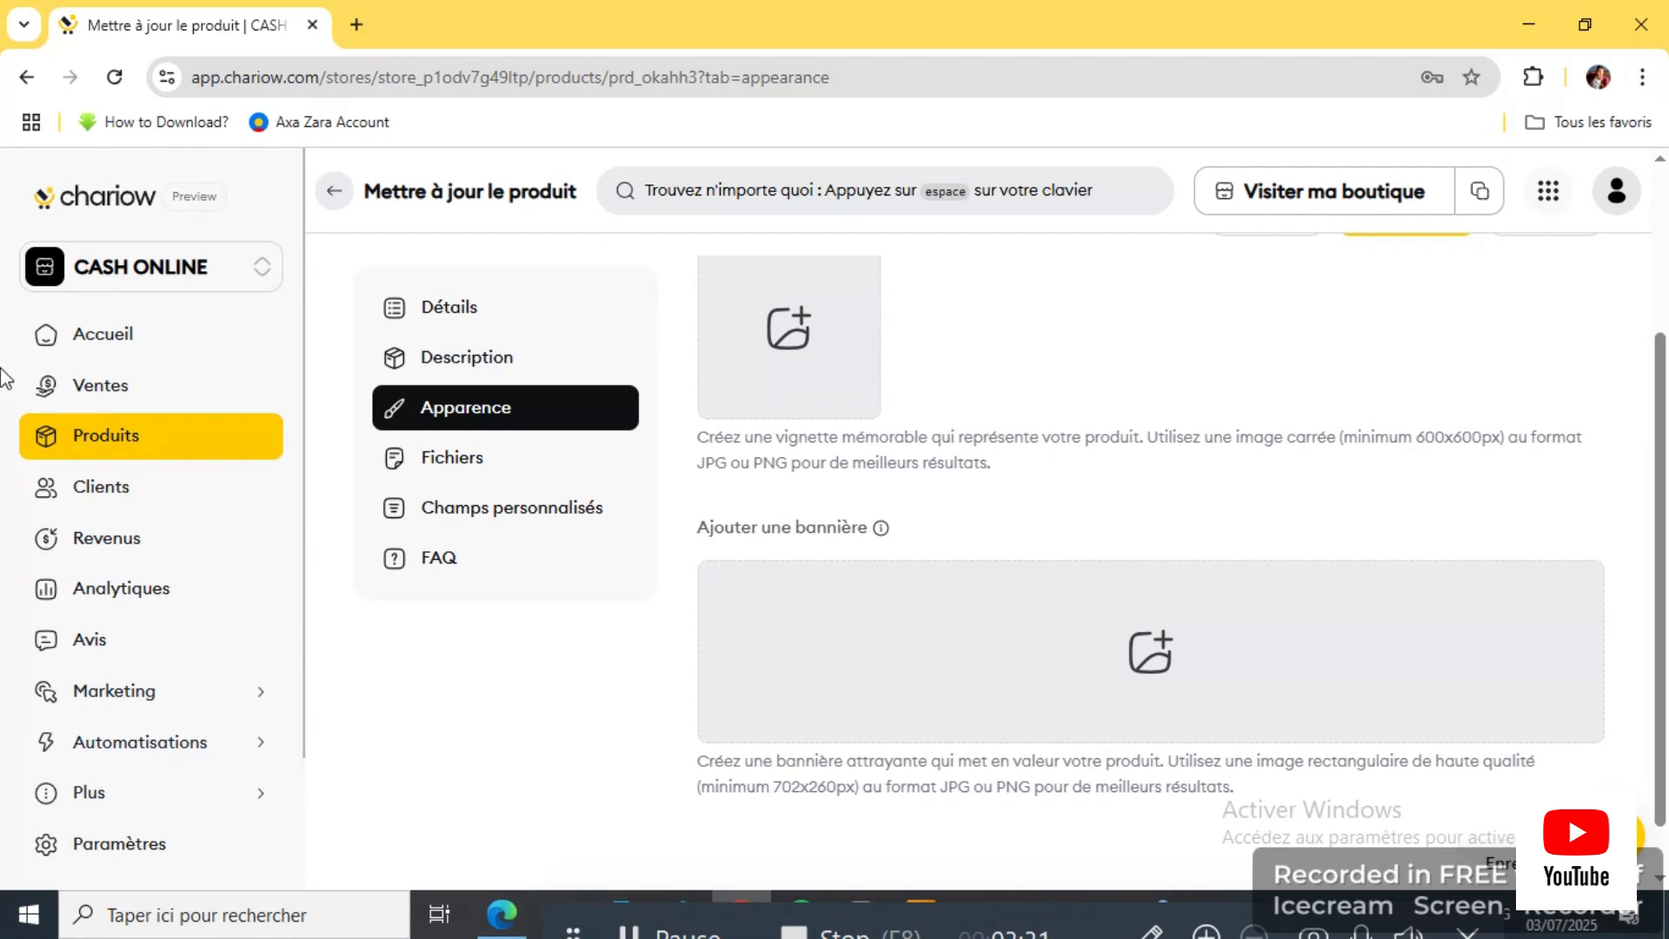
scroll(818, 426, "up", 3)
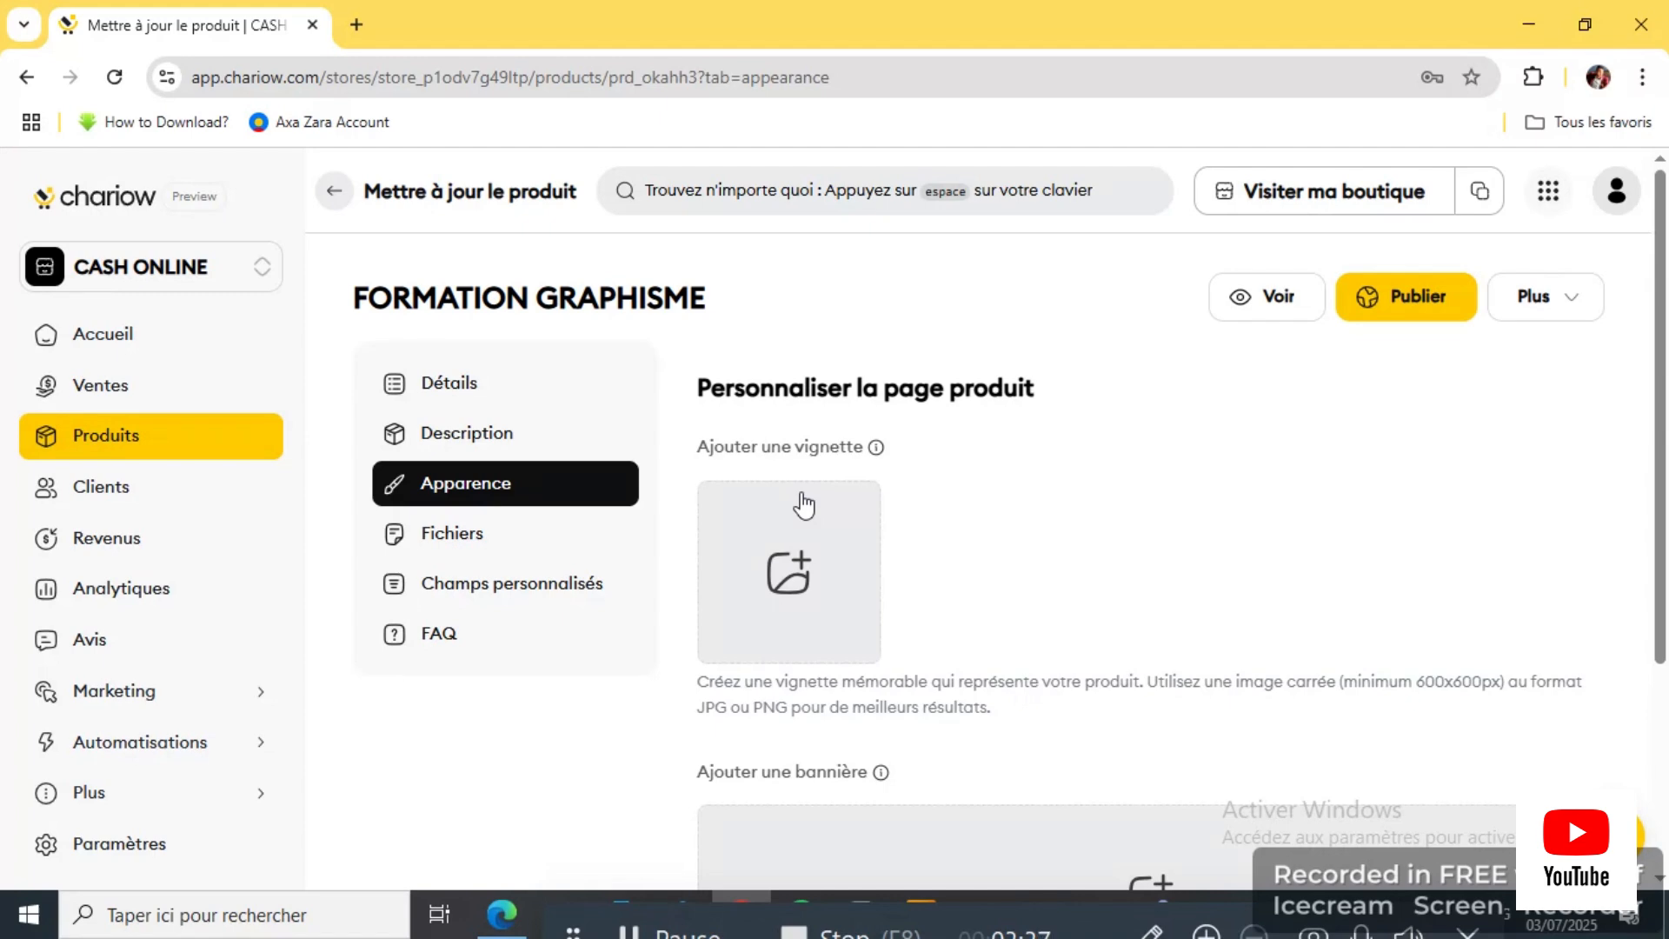
scroll(976, 525, "down", 3)
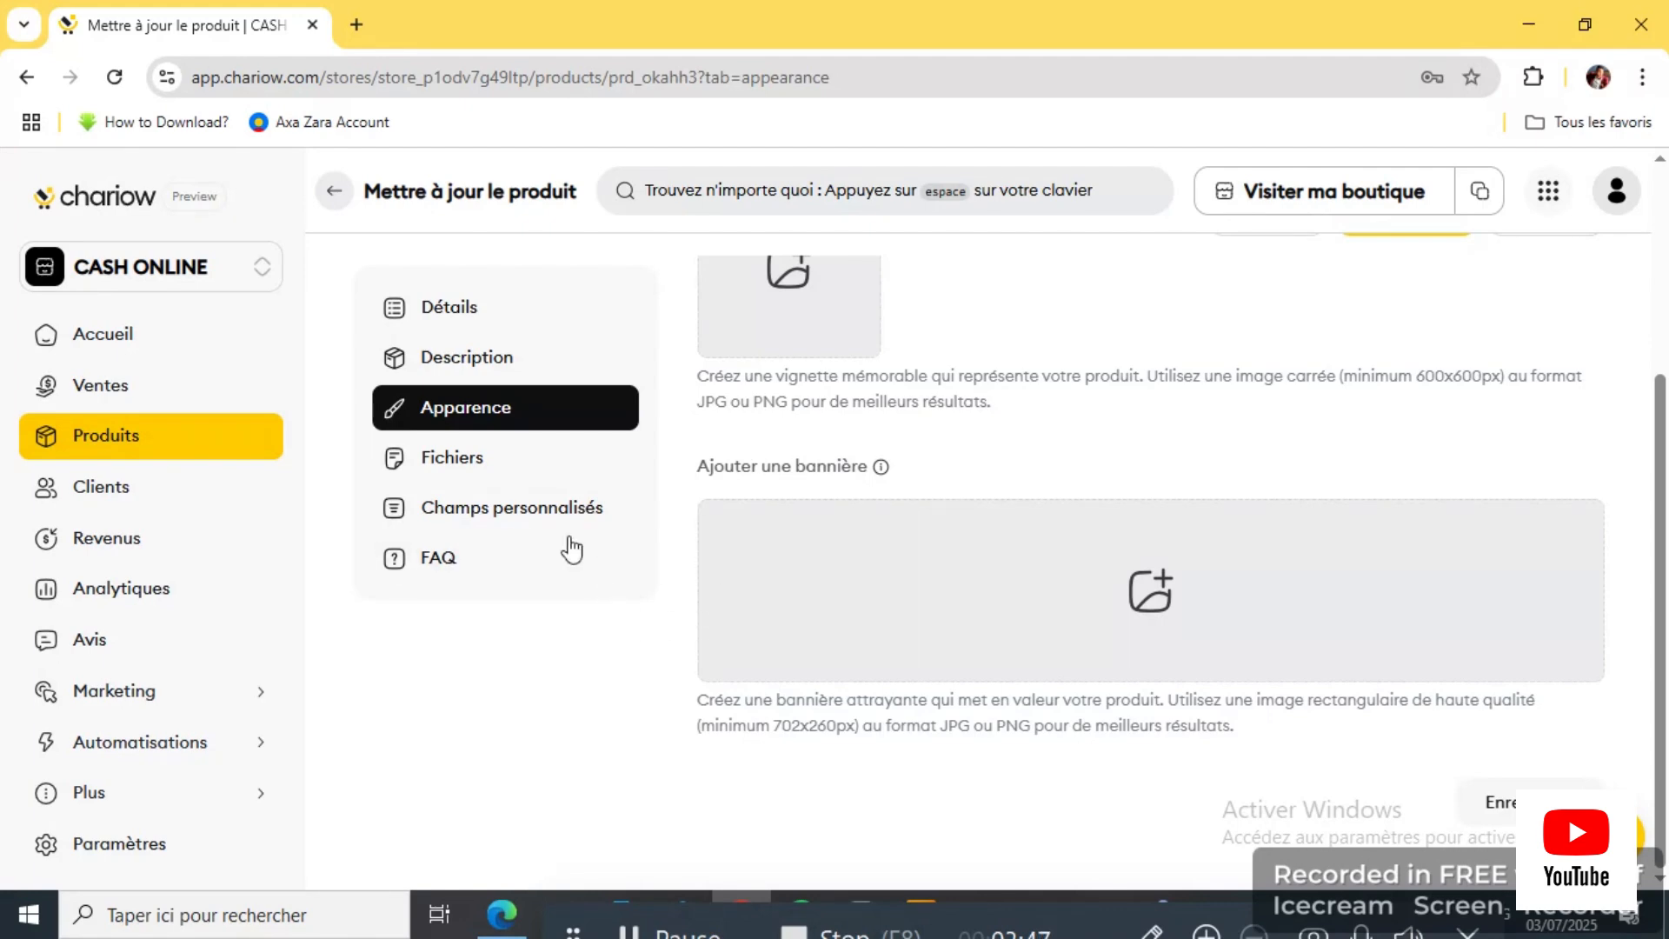
Step: Browse FORMATION GRAPHISME's Fichiers and Champs personnalisés sections without adding anything, then return to Détails
left_click(491, 471)
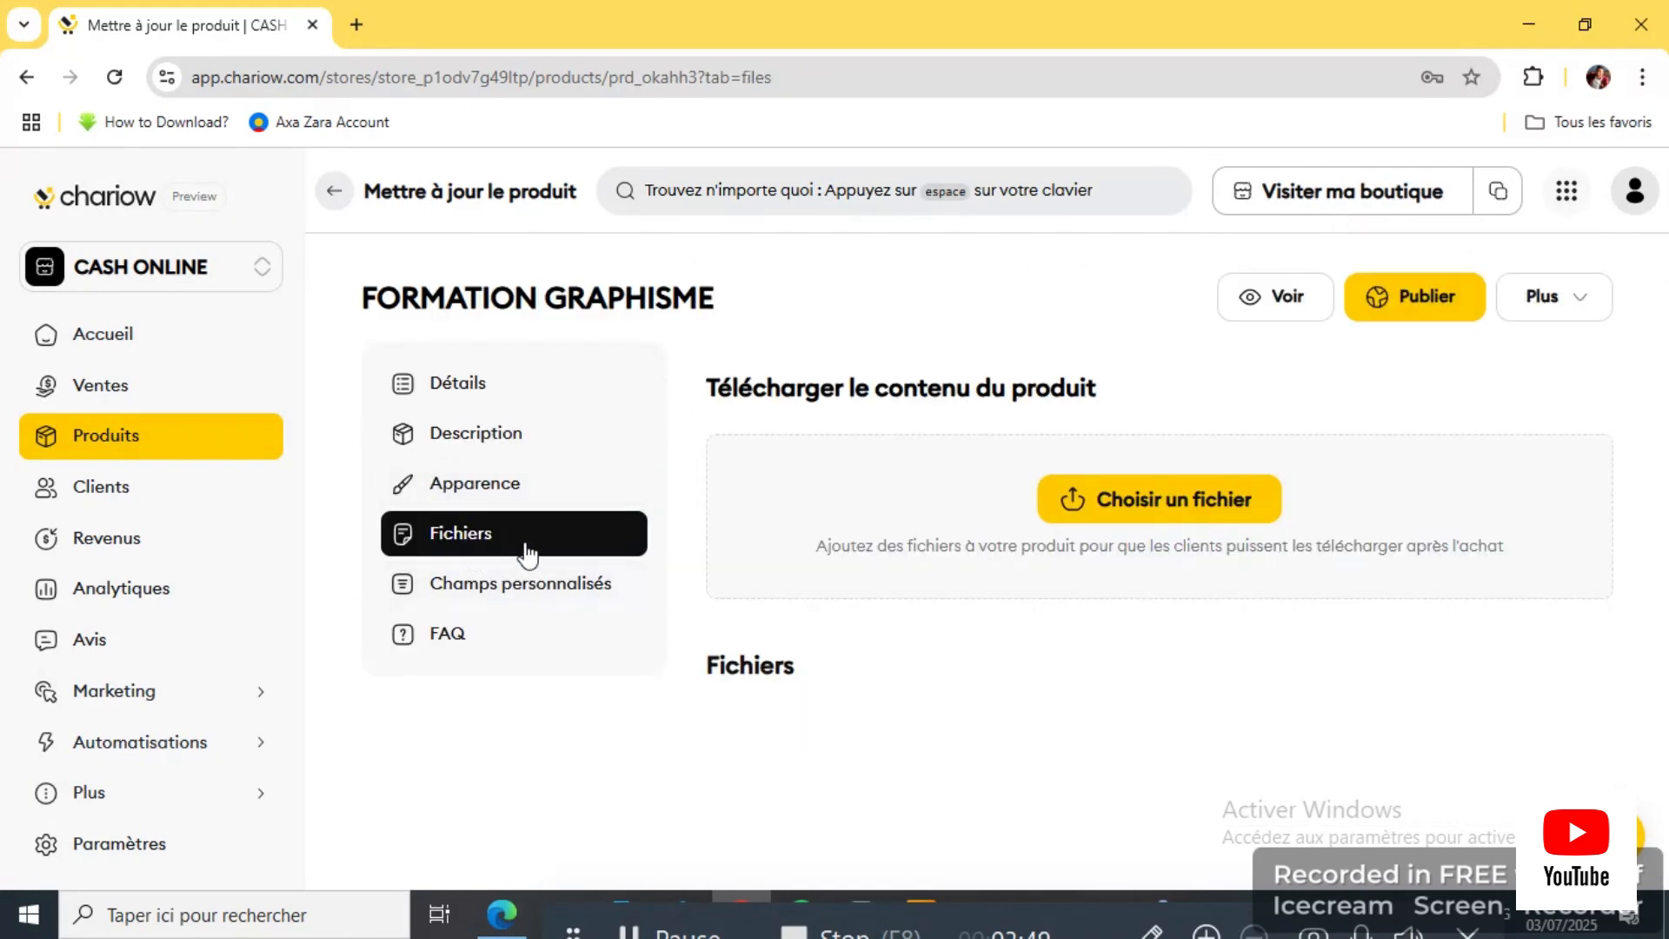
left_click(1148, 509)
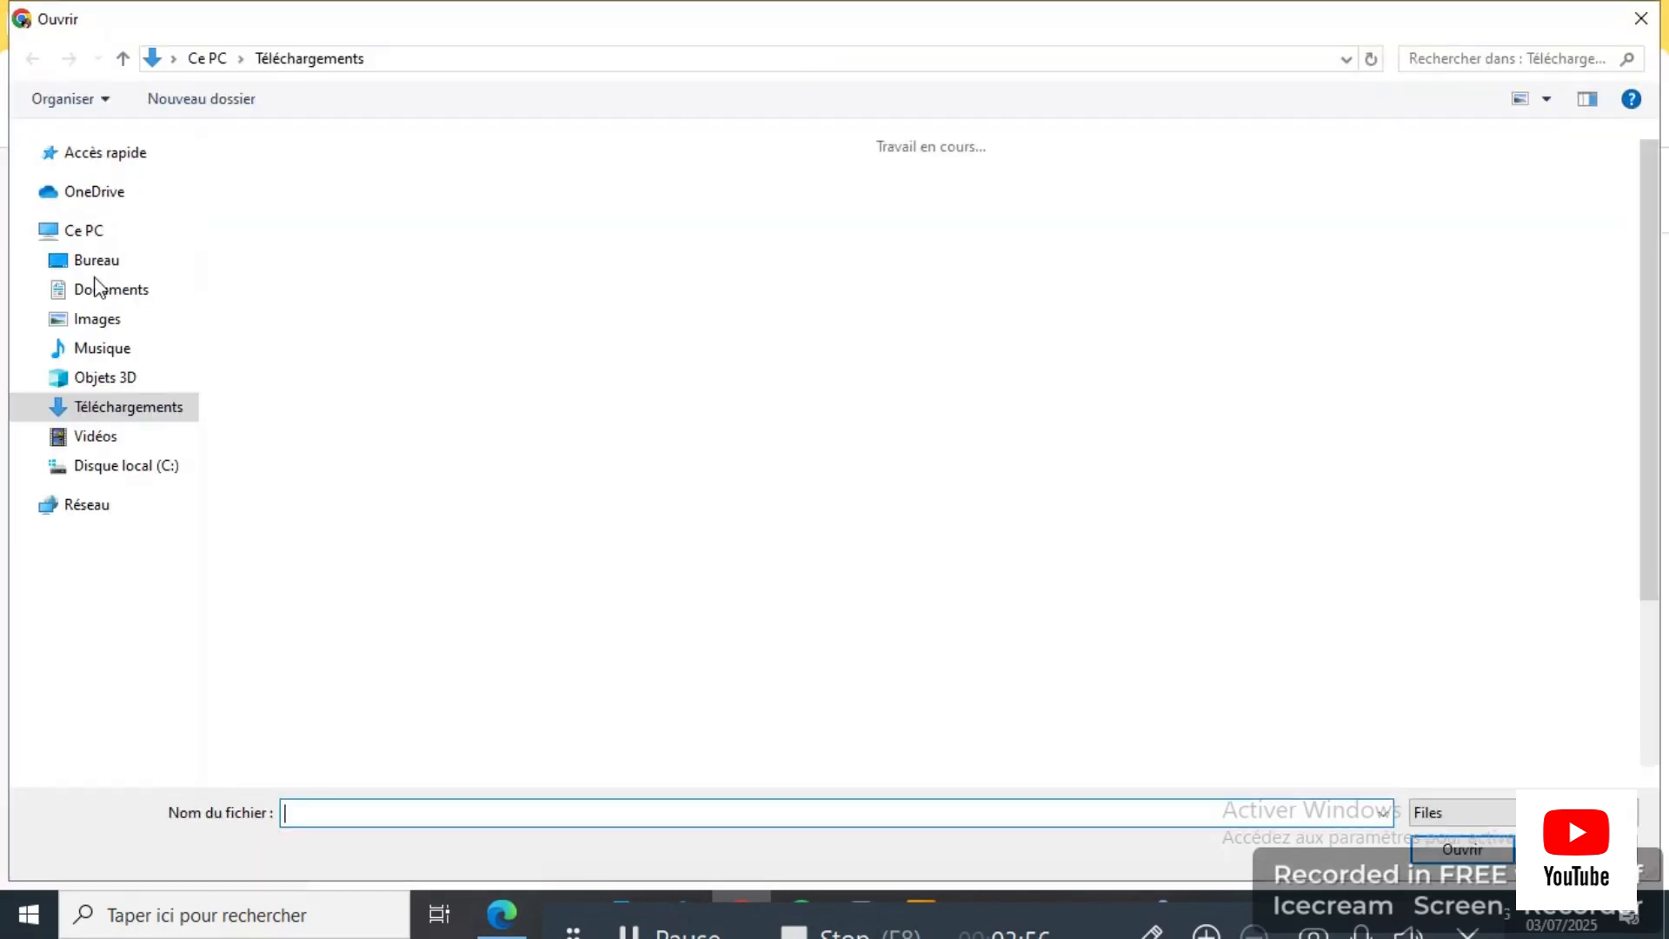
left_click(1641, 18)
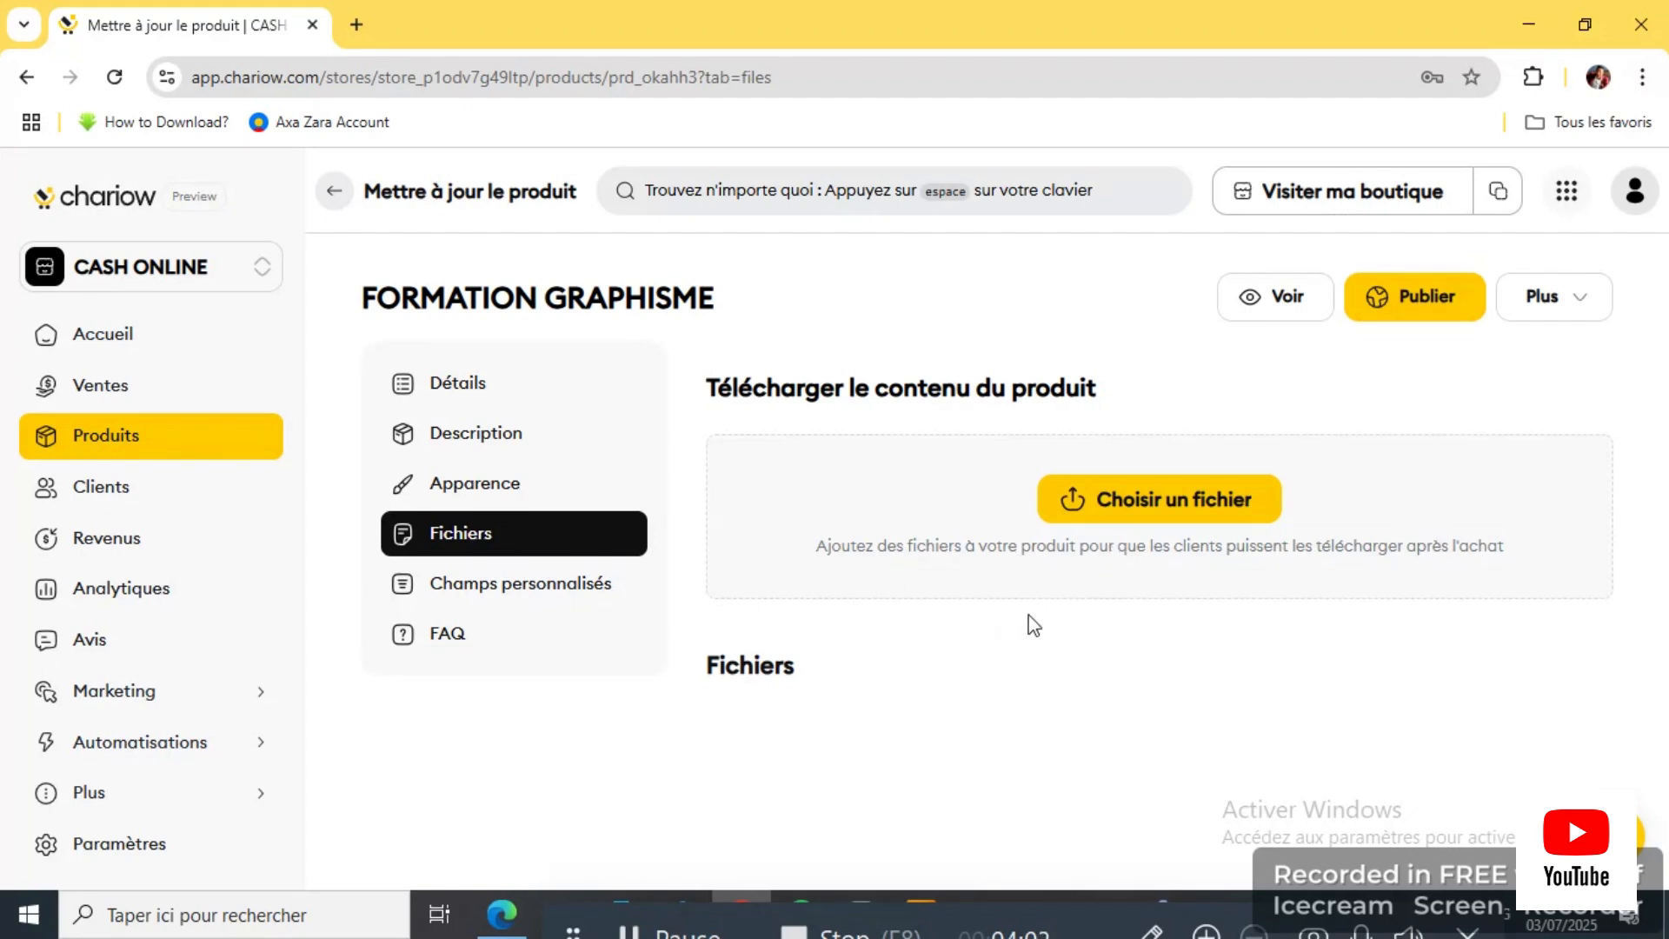
left_click(535, 600)
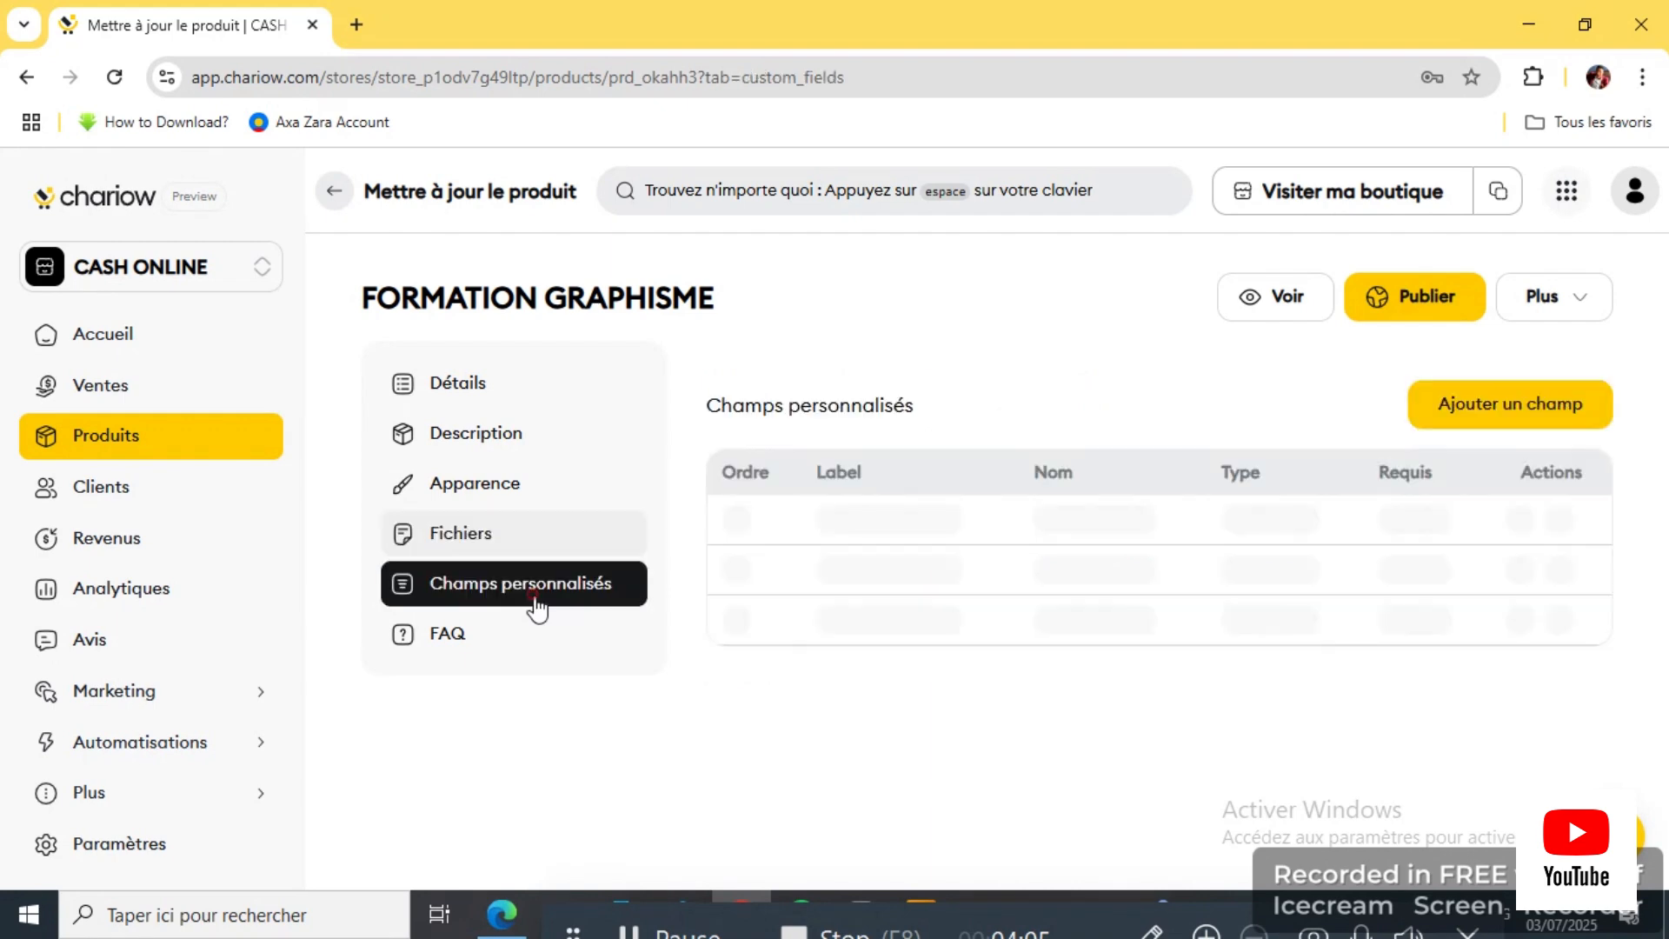
left_click(453, 393)
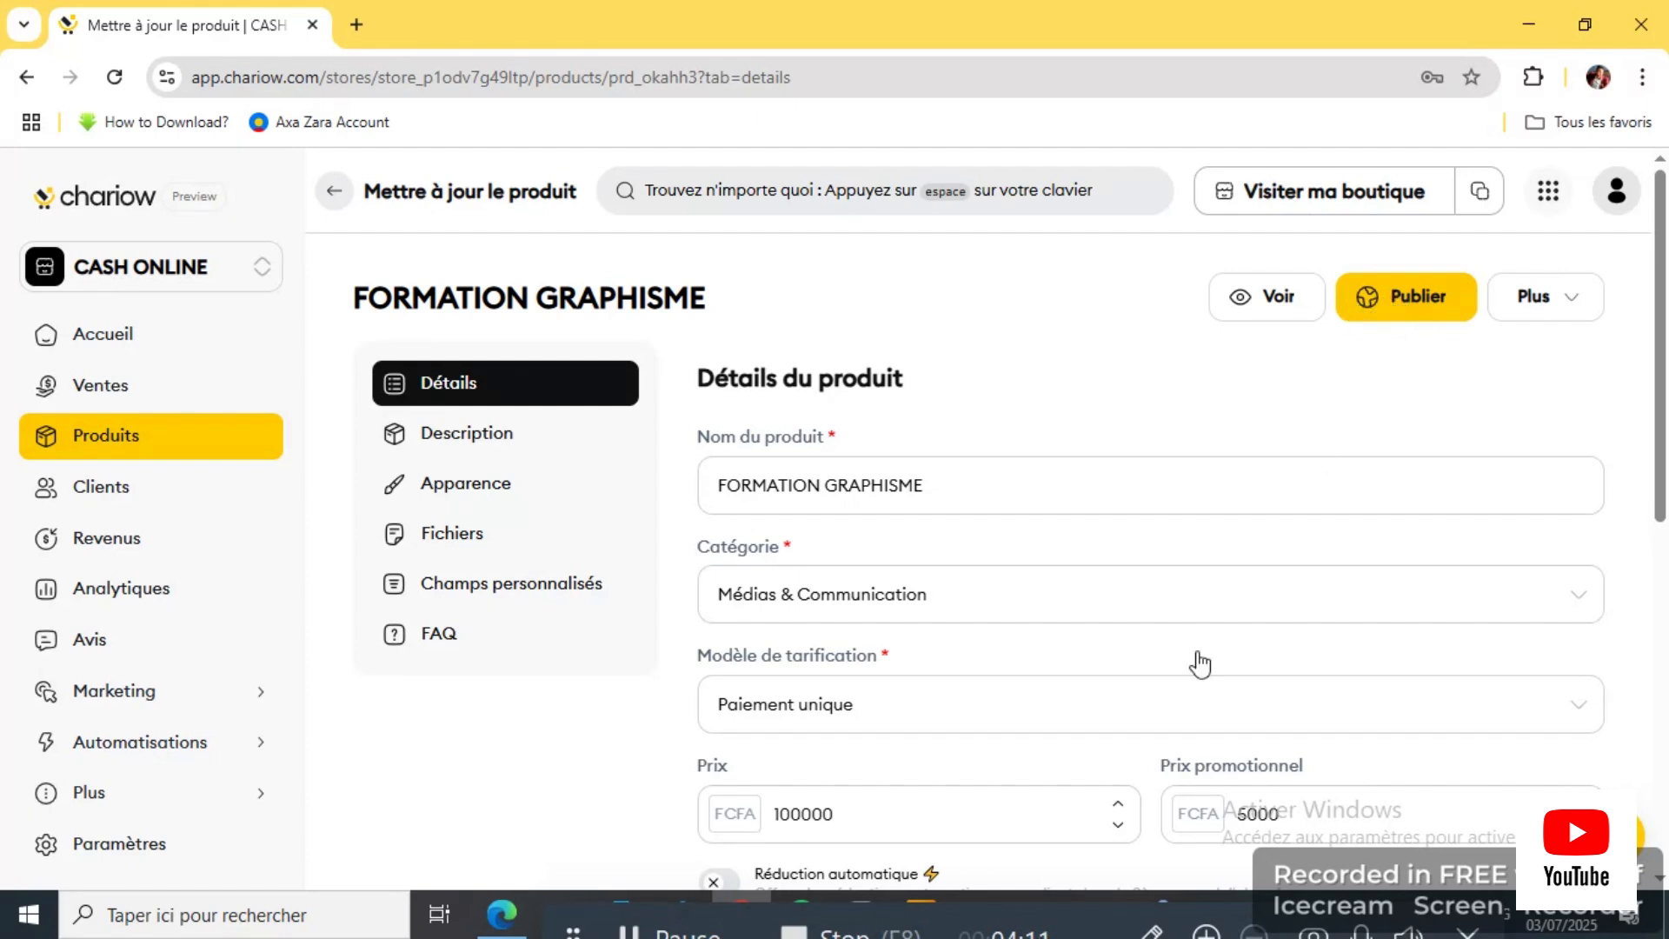
left_click(1151, 931)
mouse_move(1372, 252)
left_mouse_down()
mouse_move(1319, 304)
mouse_move(1491, 287)
mouse_move(1312, 225)
left_mouse_up()
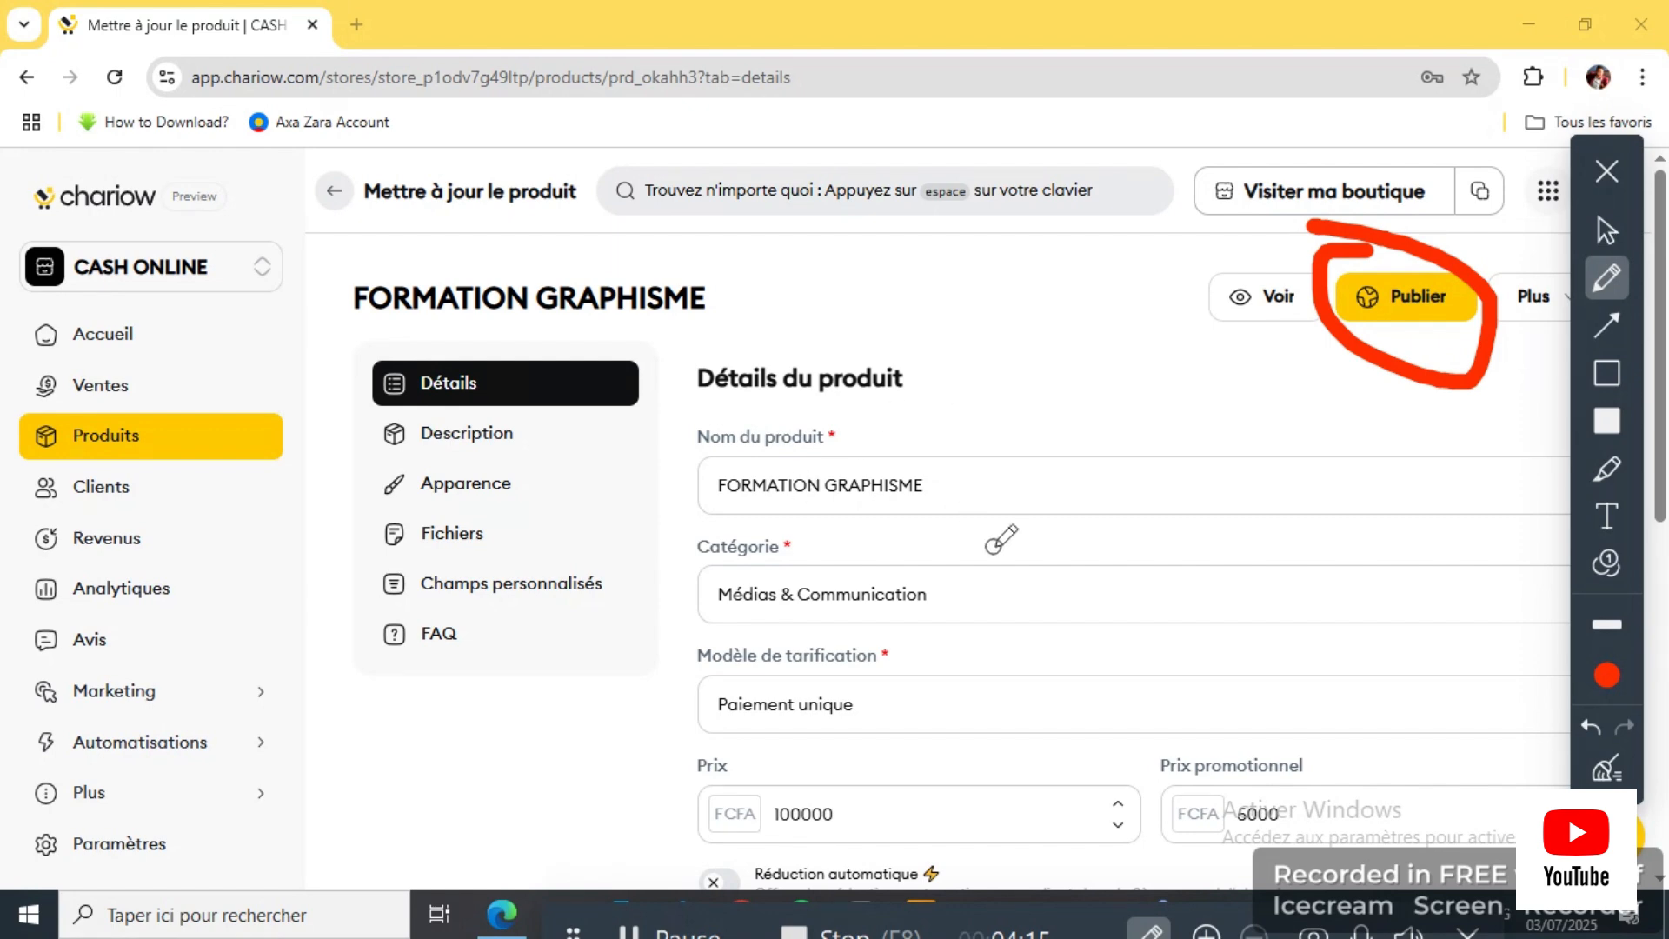
left_click(1591, 724)
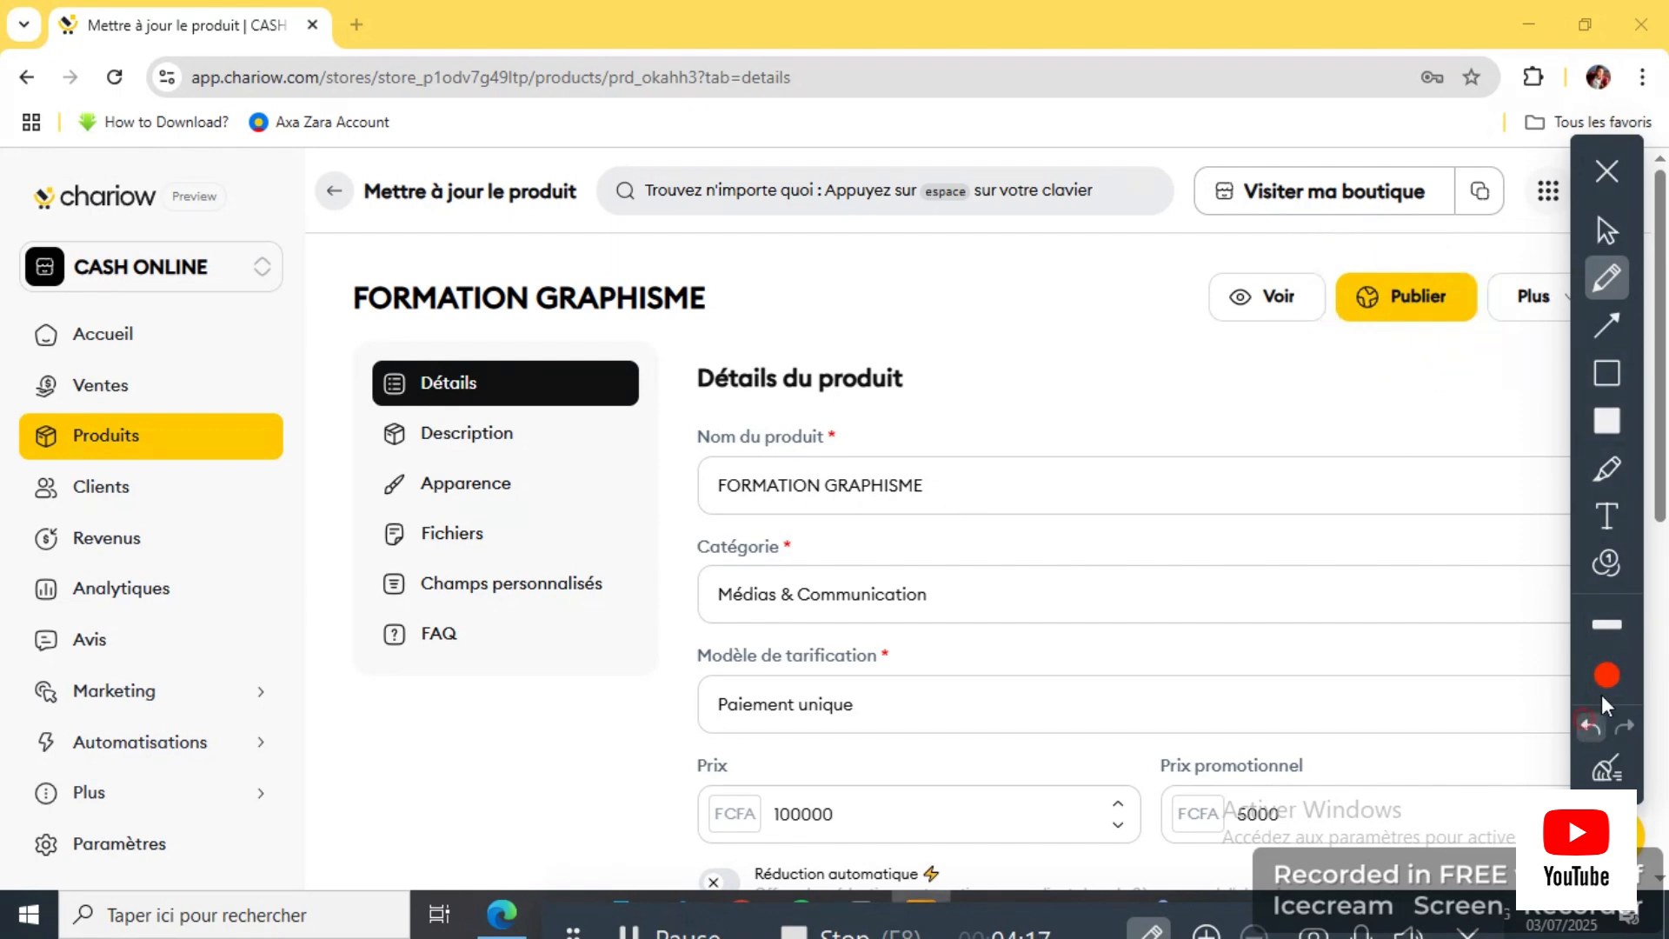
left_click(1607, 170)
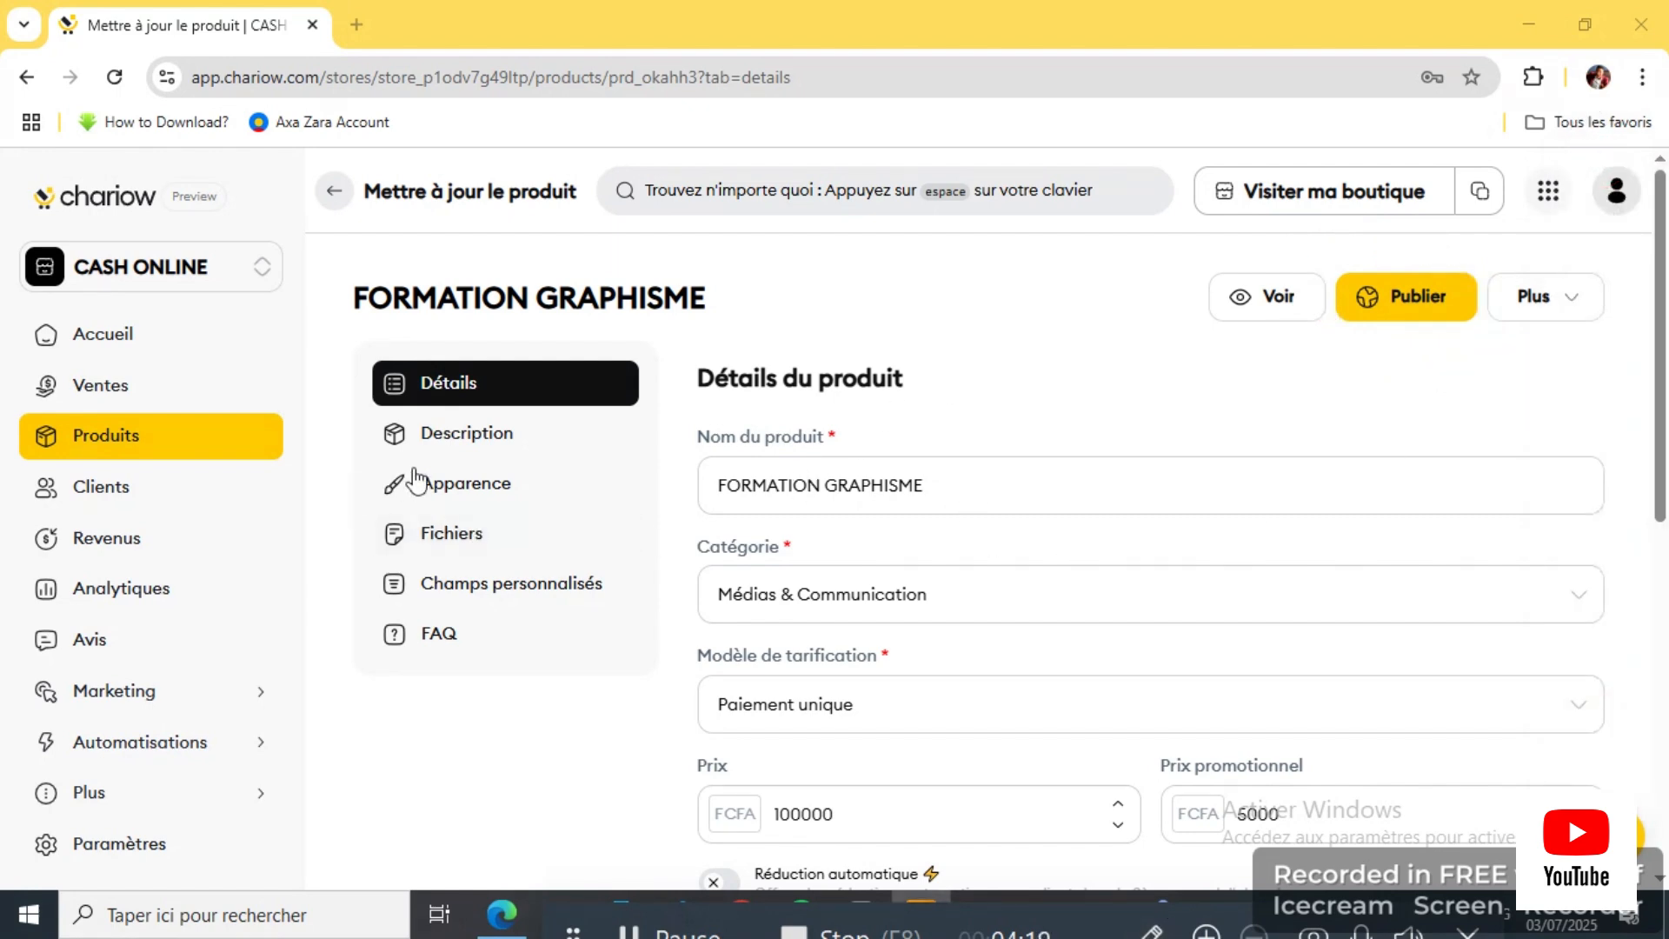
left_click(435, 434)
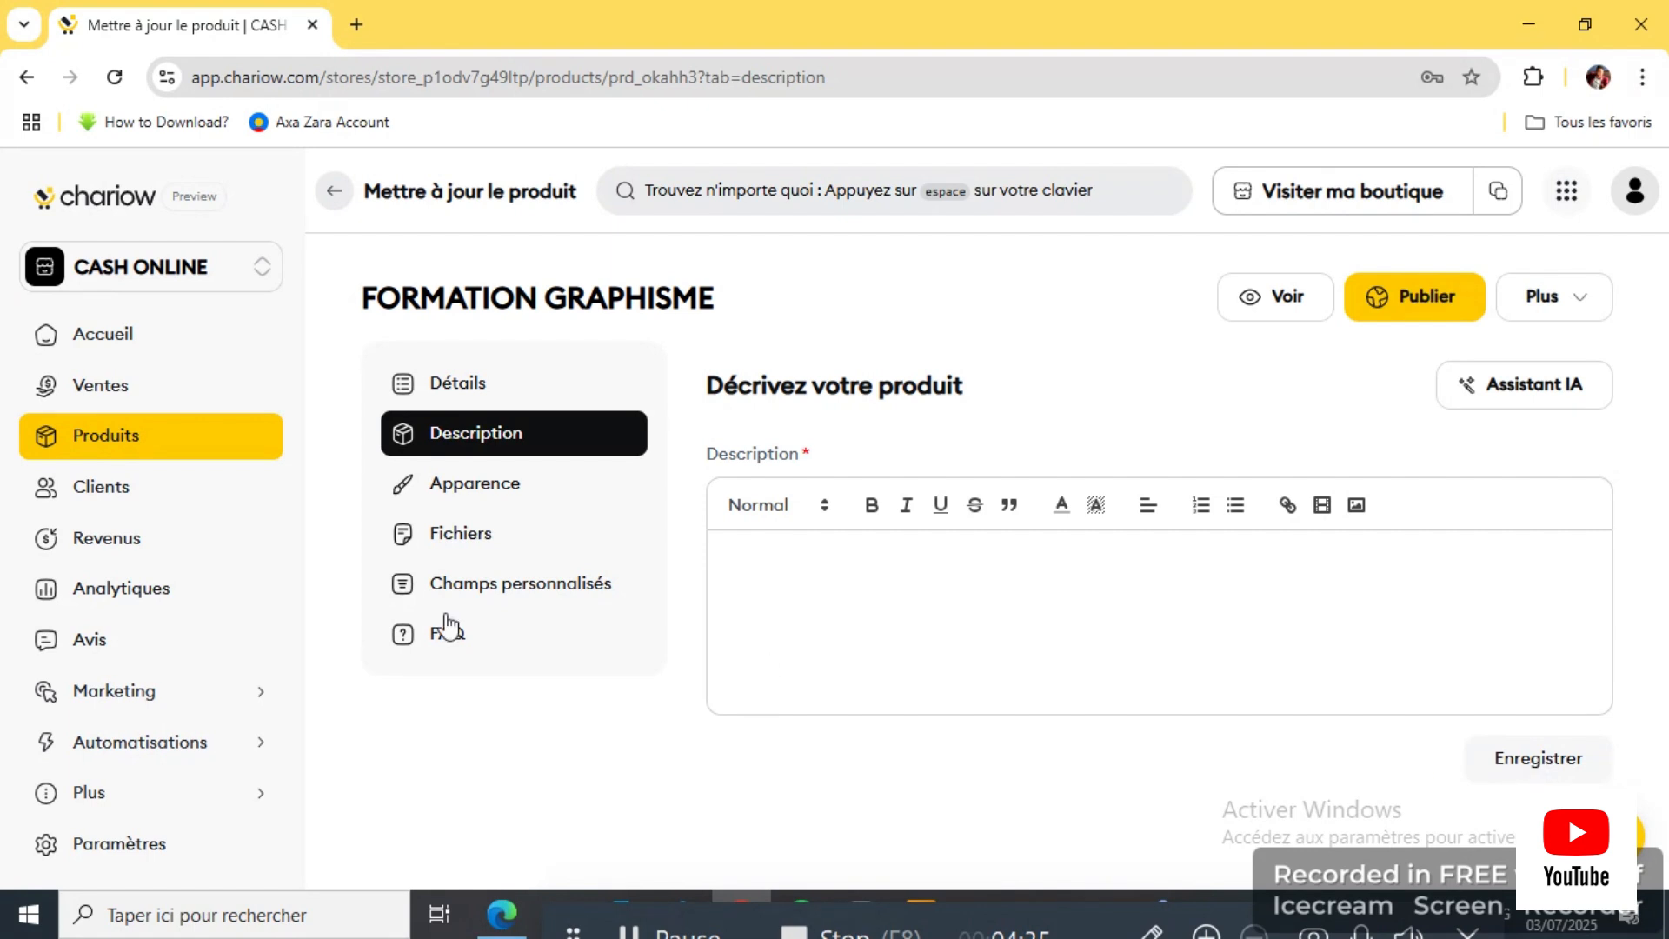
left_click(459, 487)
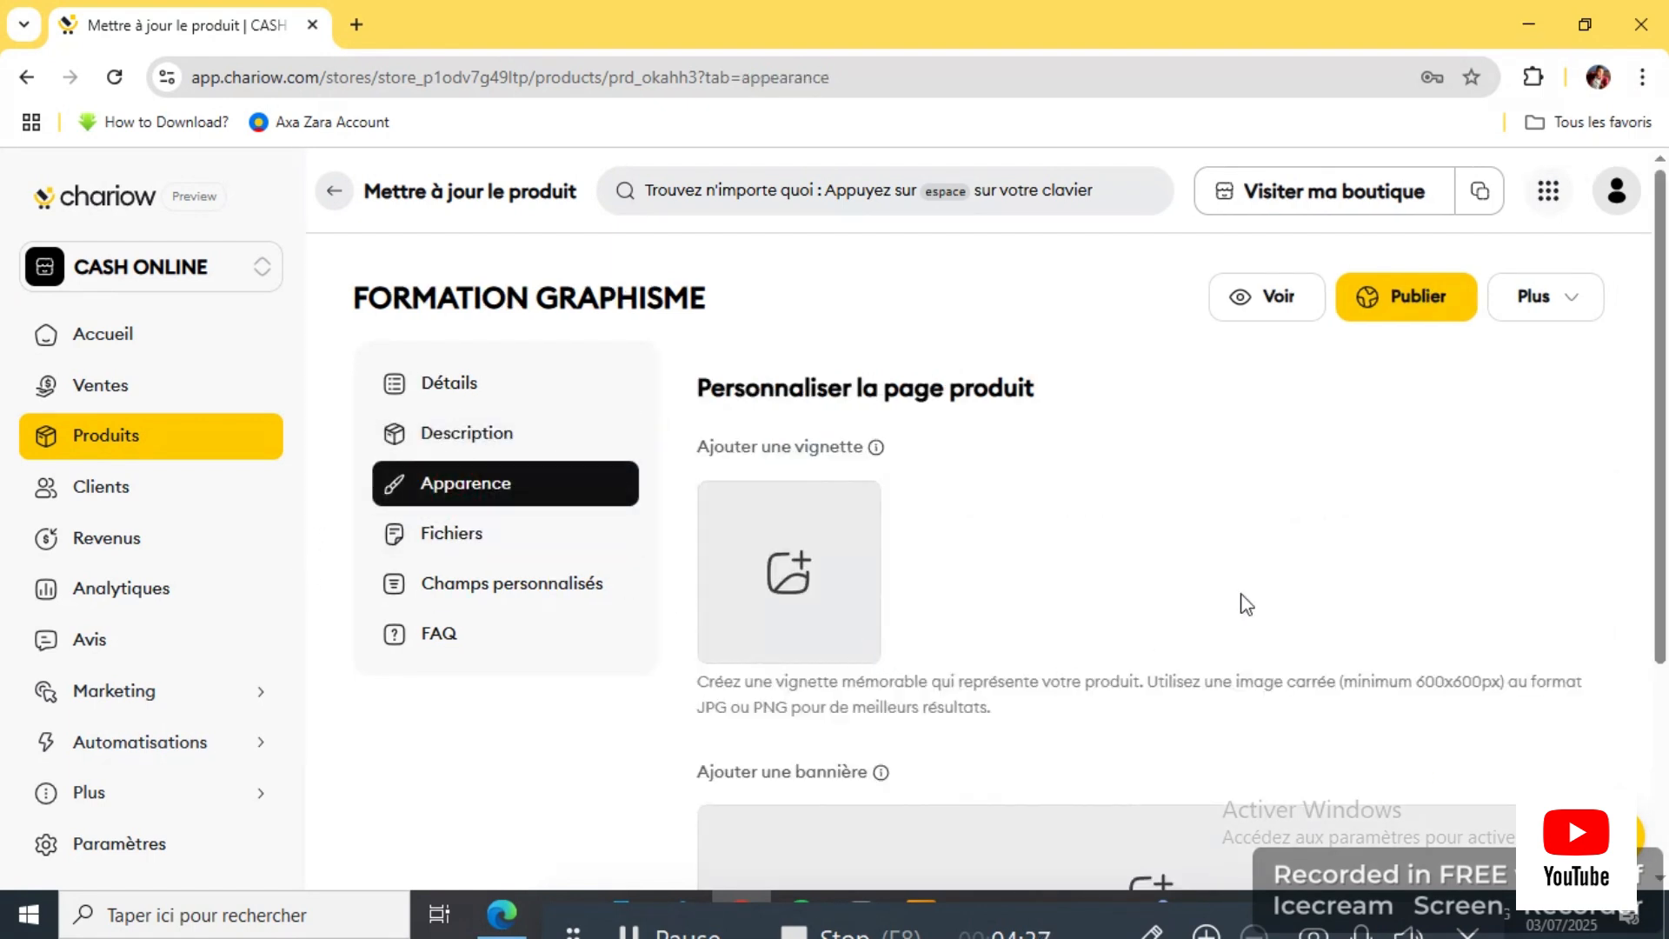
scroll(1241, 604, "down", 3)
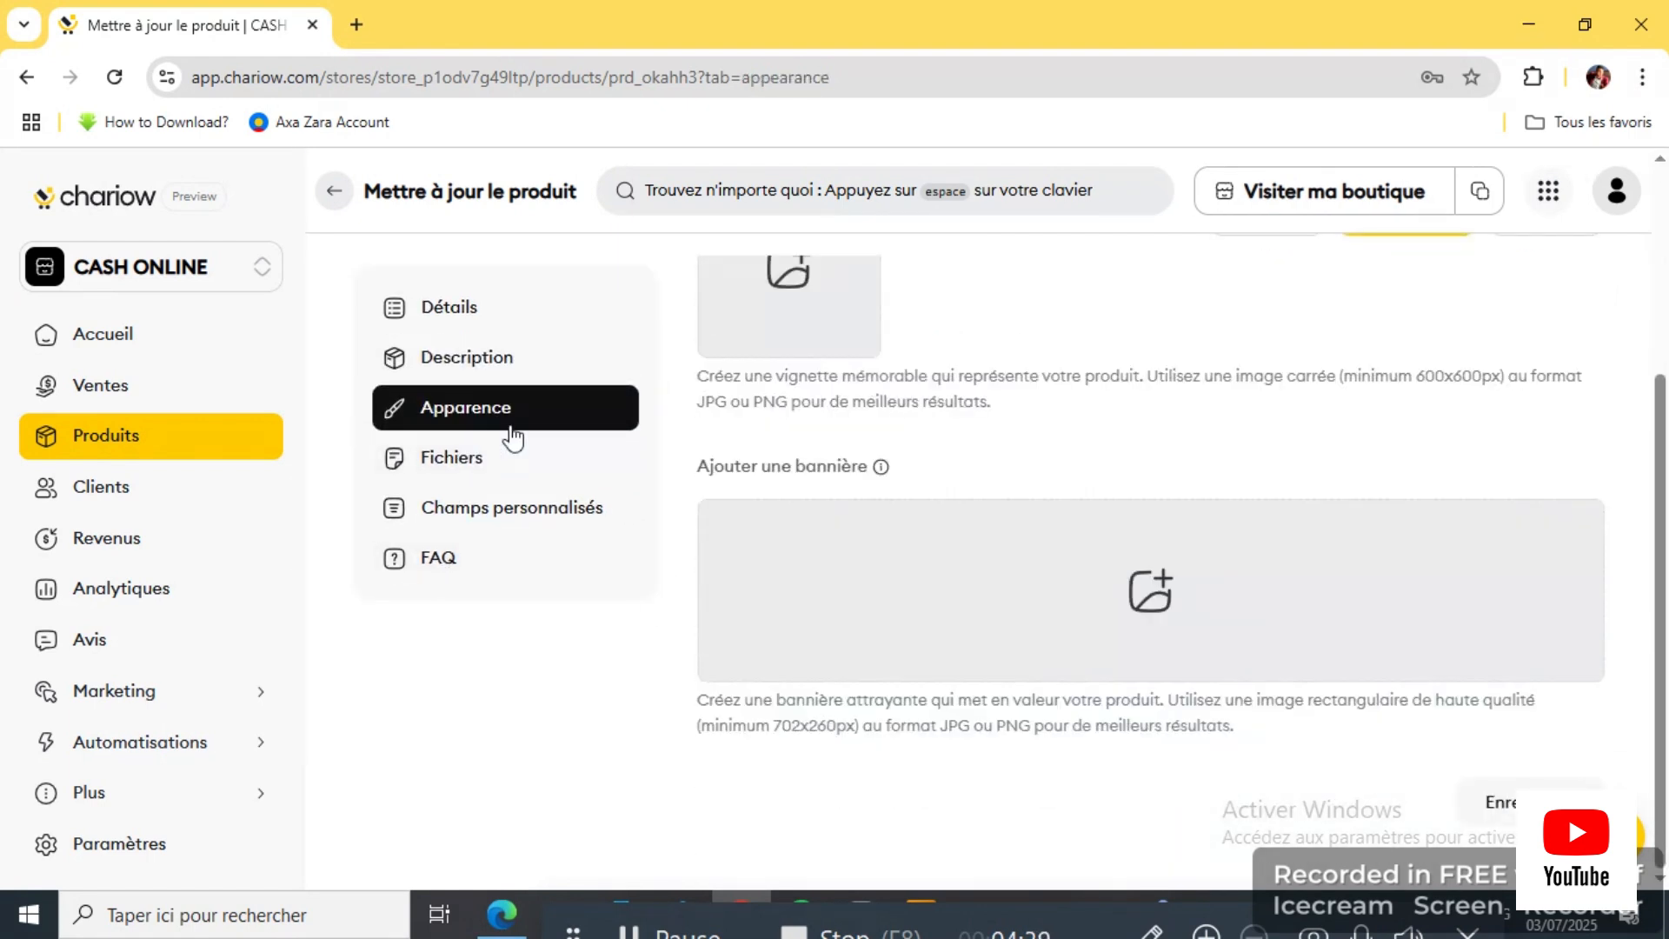
scroll(869, 478, "up", 3)
scroll(973, 574, "down", 3)
scroll(637, 540, "up", 3)
left_click(497, 400)
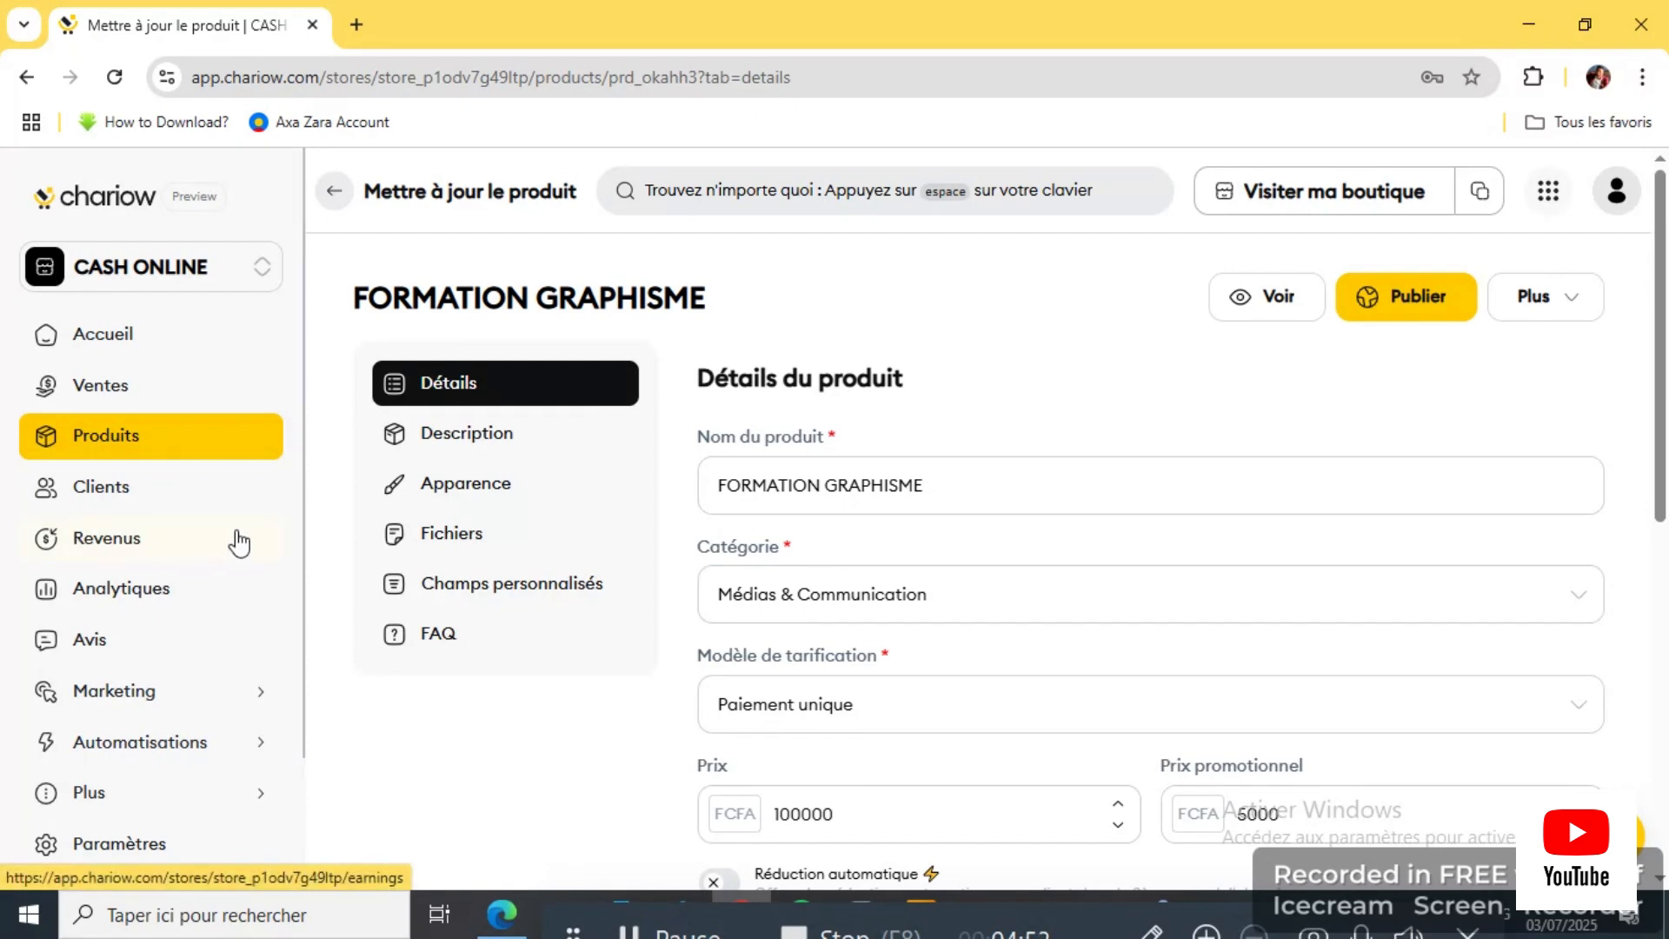
Step: Check the CASH ONLINE store's empty Clients list, then view its empty Revenus page
left_click(162, 500)
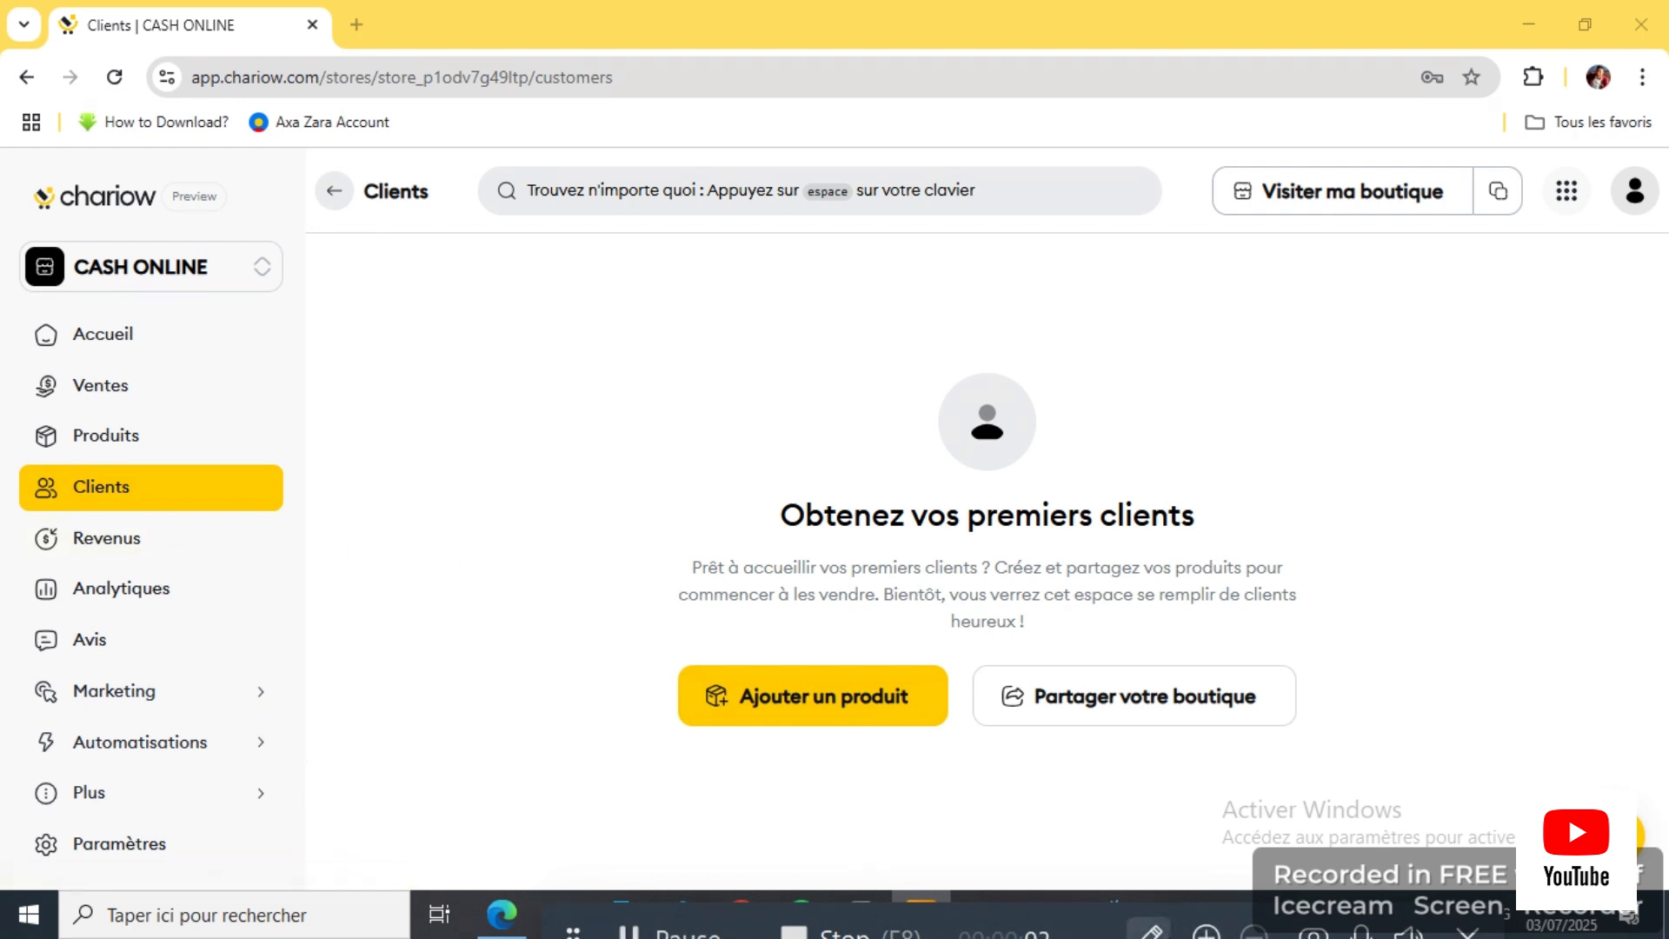
left_click(1151, 930)
mouse_move(33, 457)
left_mouse_down()
mouse_move(178, 502)
mouse_move(120, 465)
left_mouse_up()
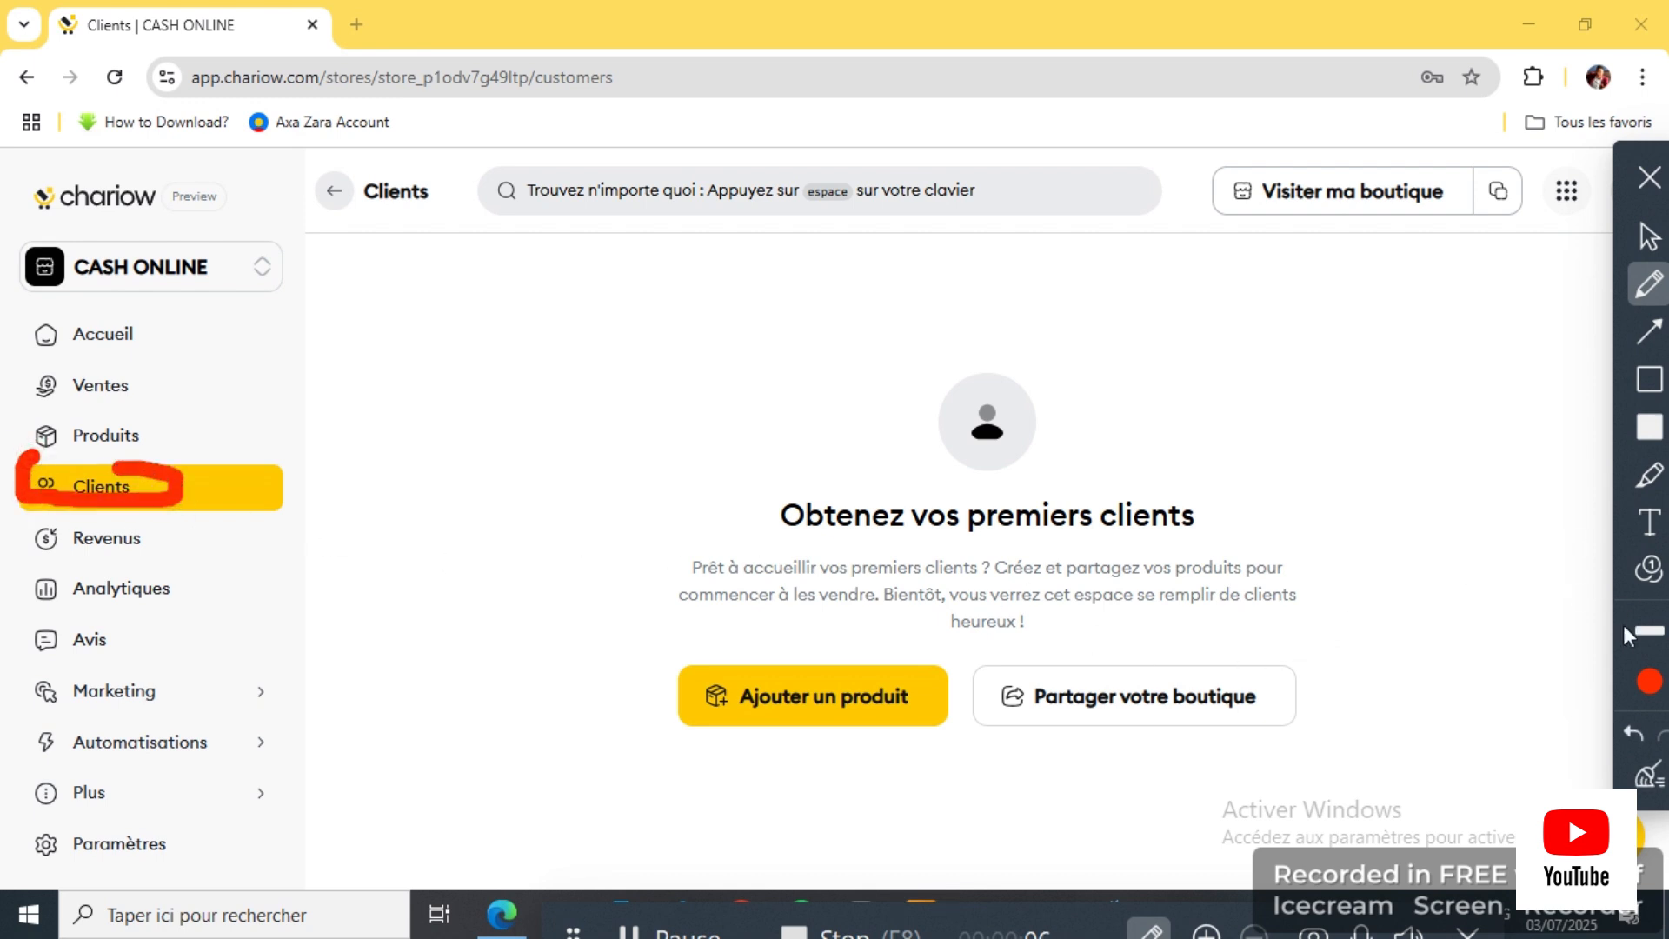
left_click(1634, 733)
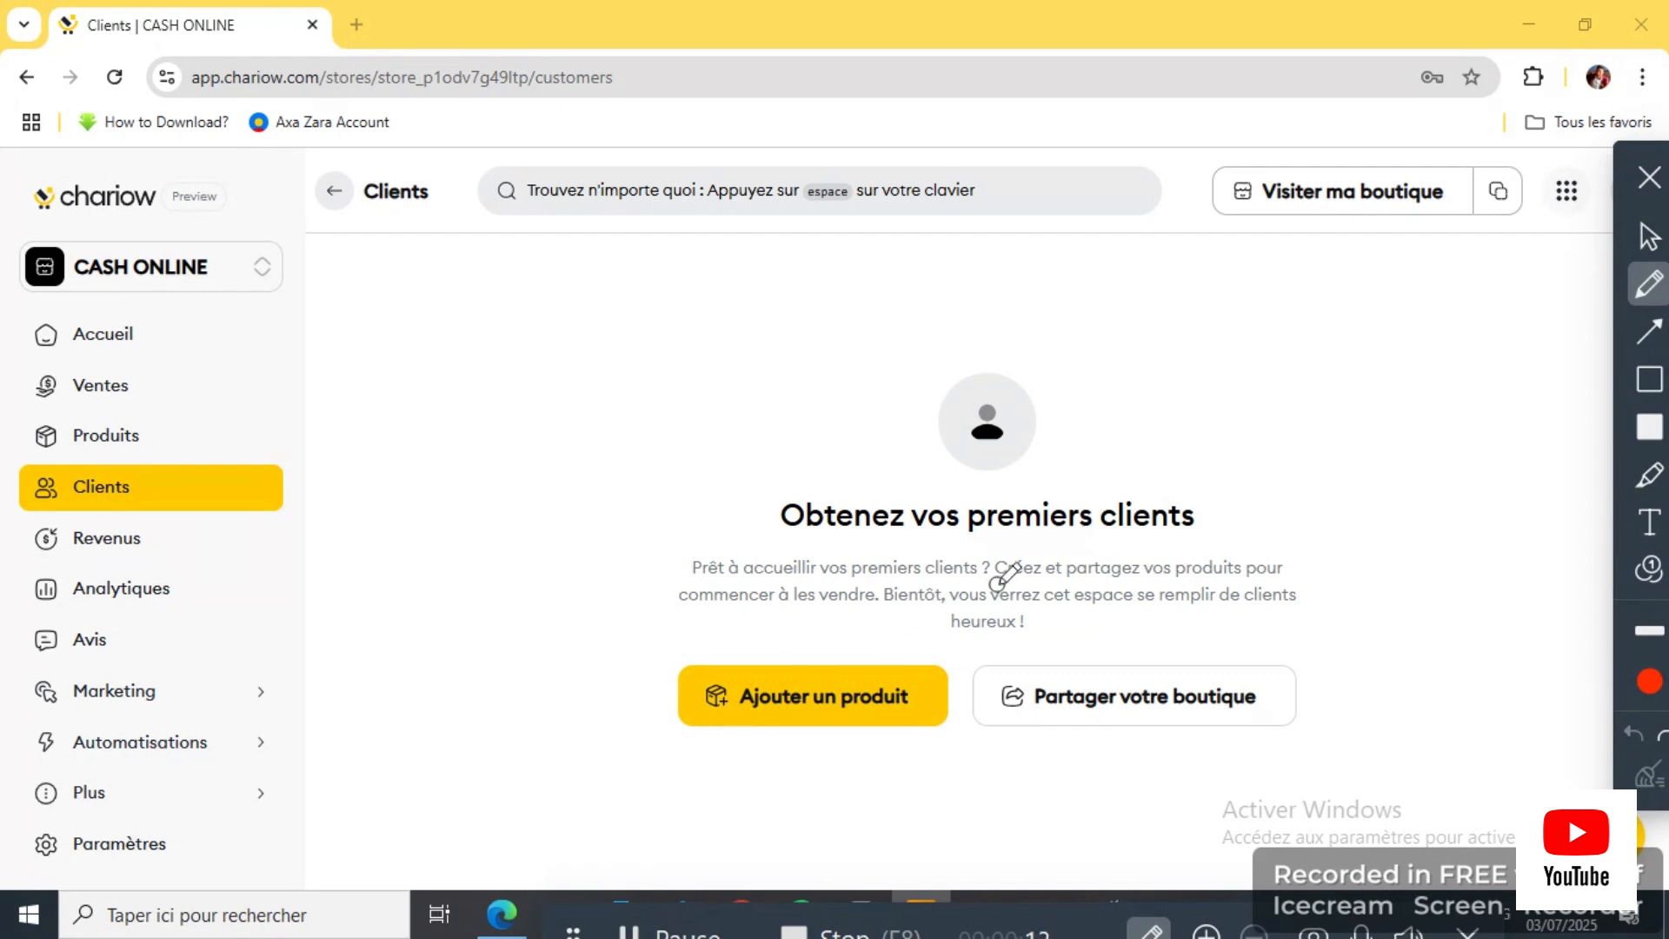
left_click(1649, 177)
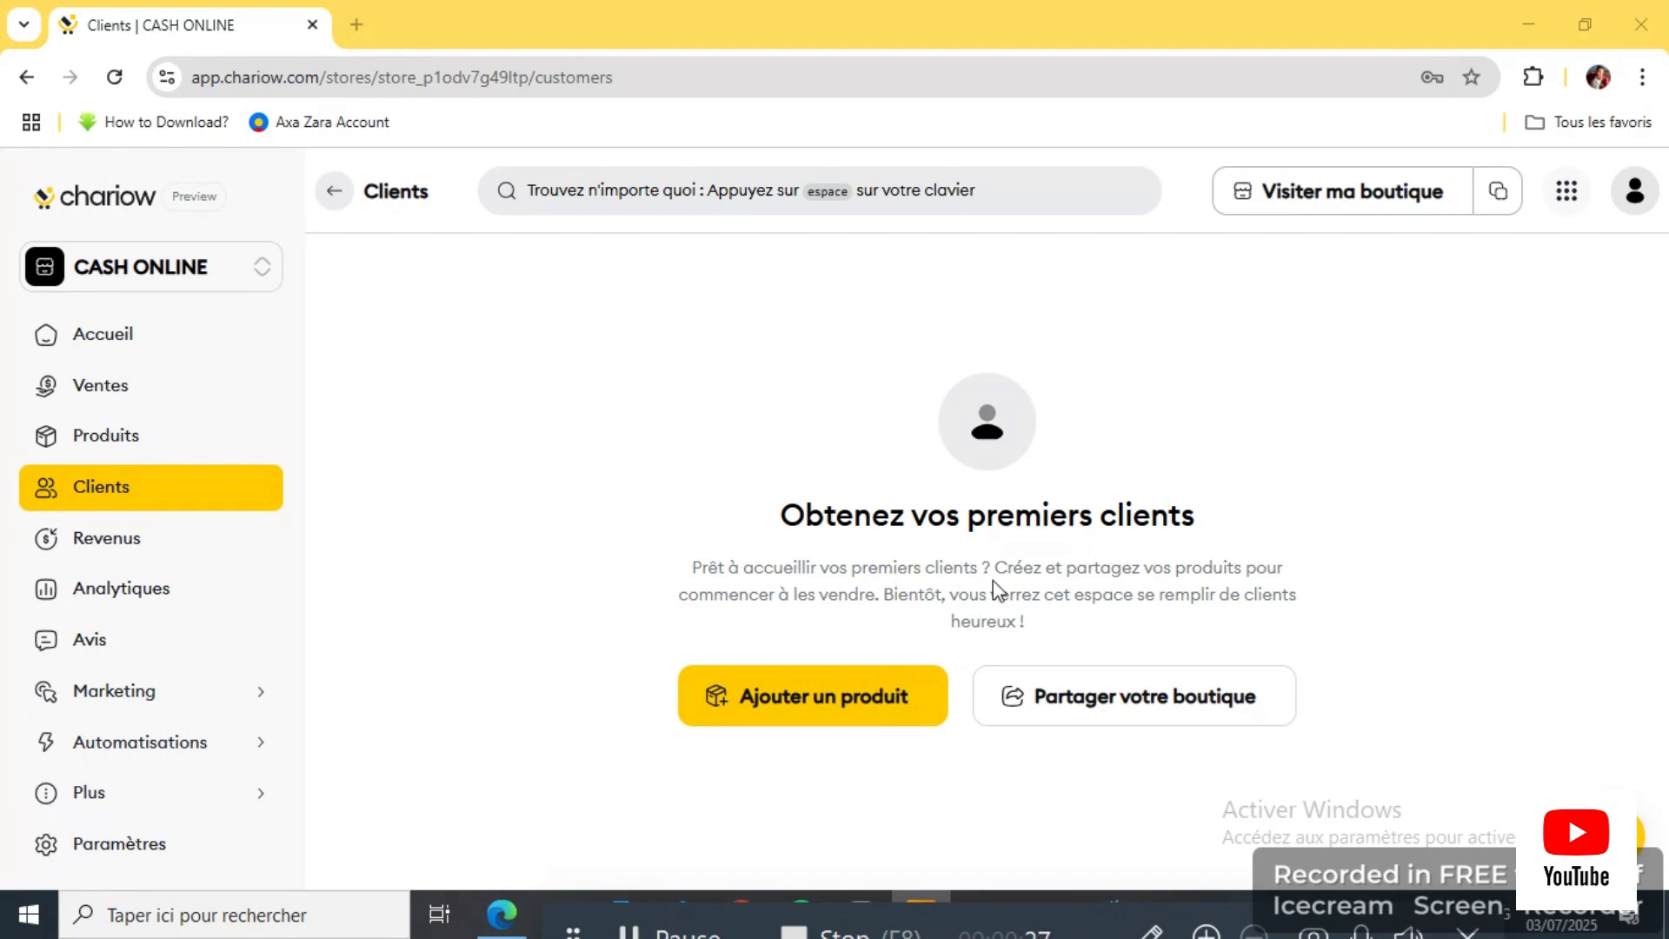
left_click(148, 553)
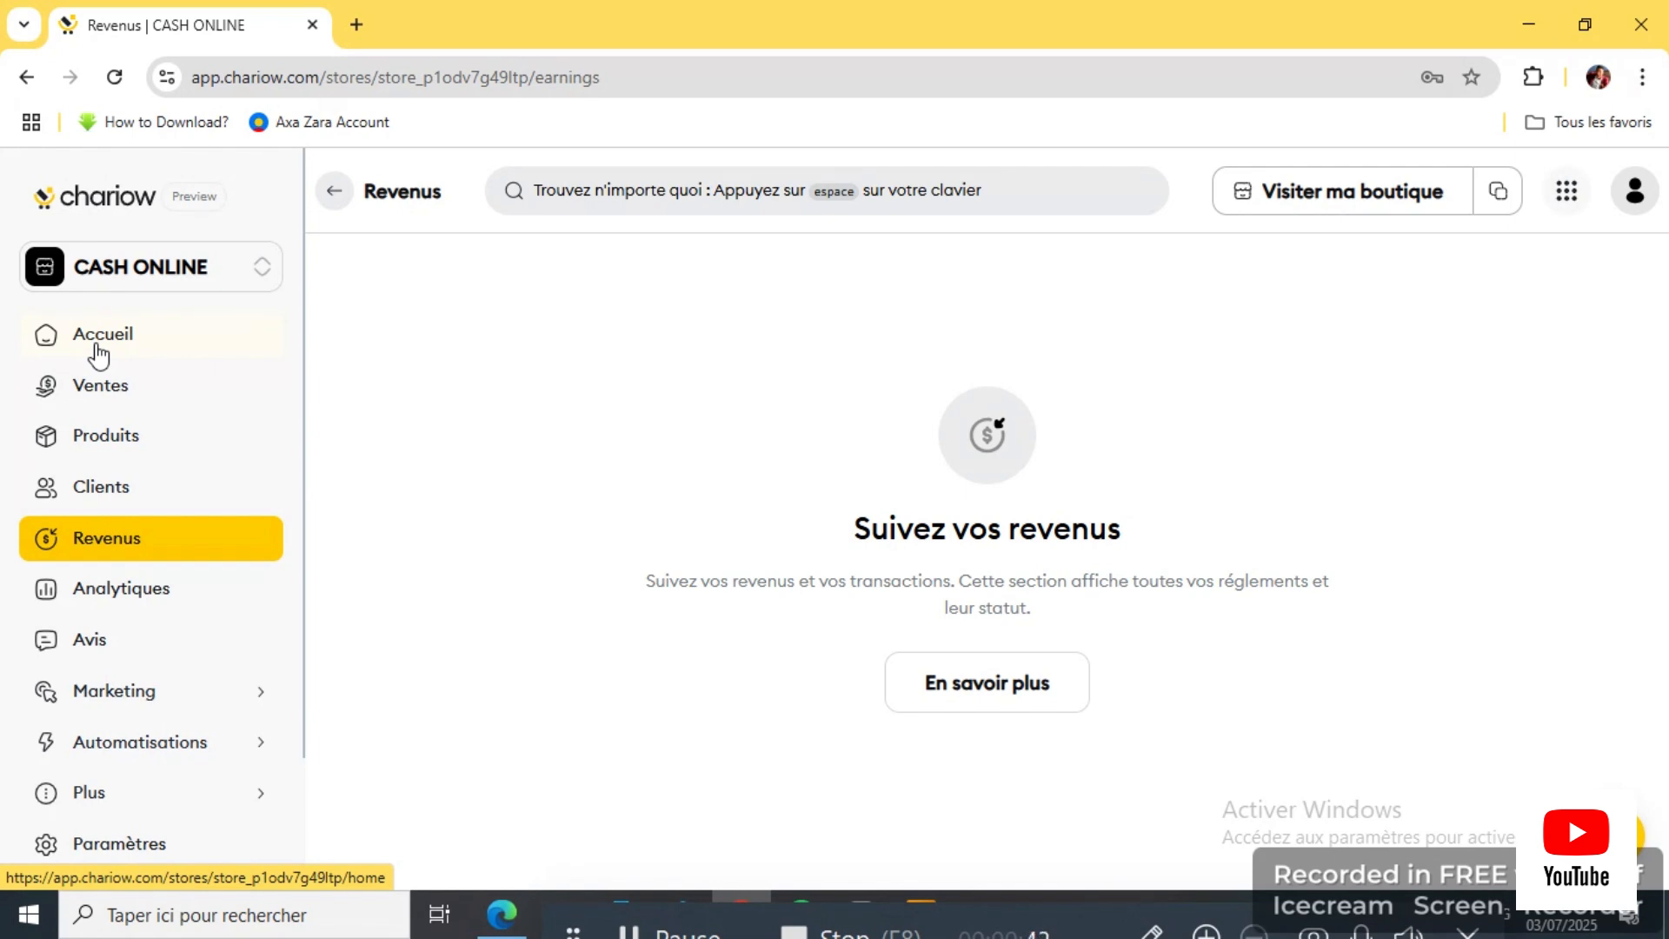
left_click(98, 354)
scroll(652, 537, "down", 2)
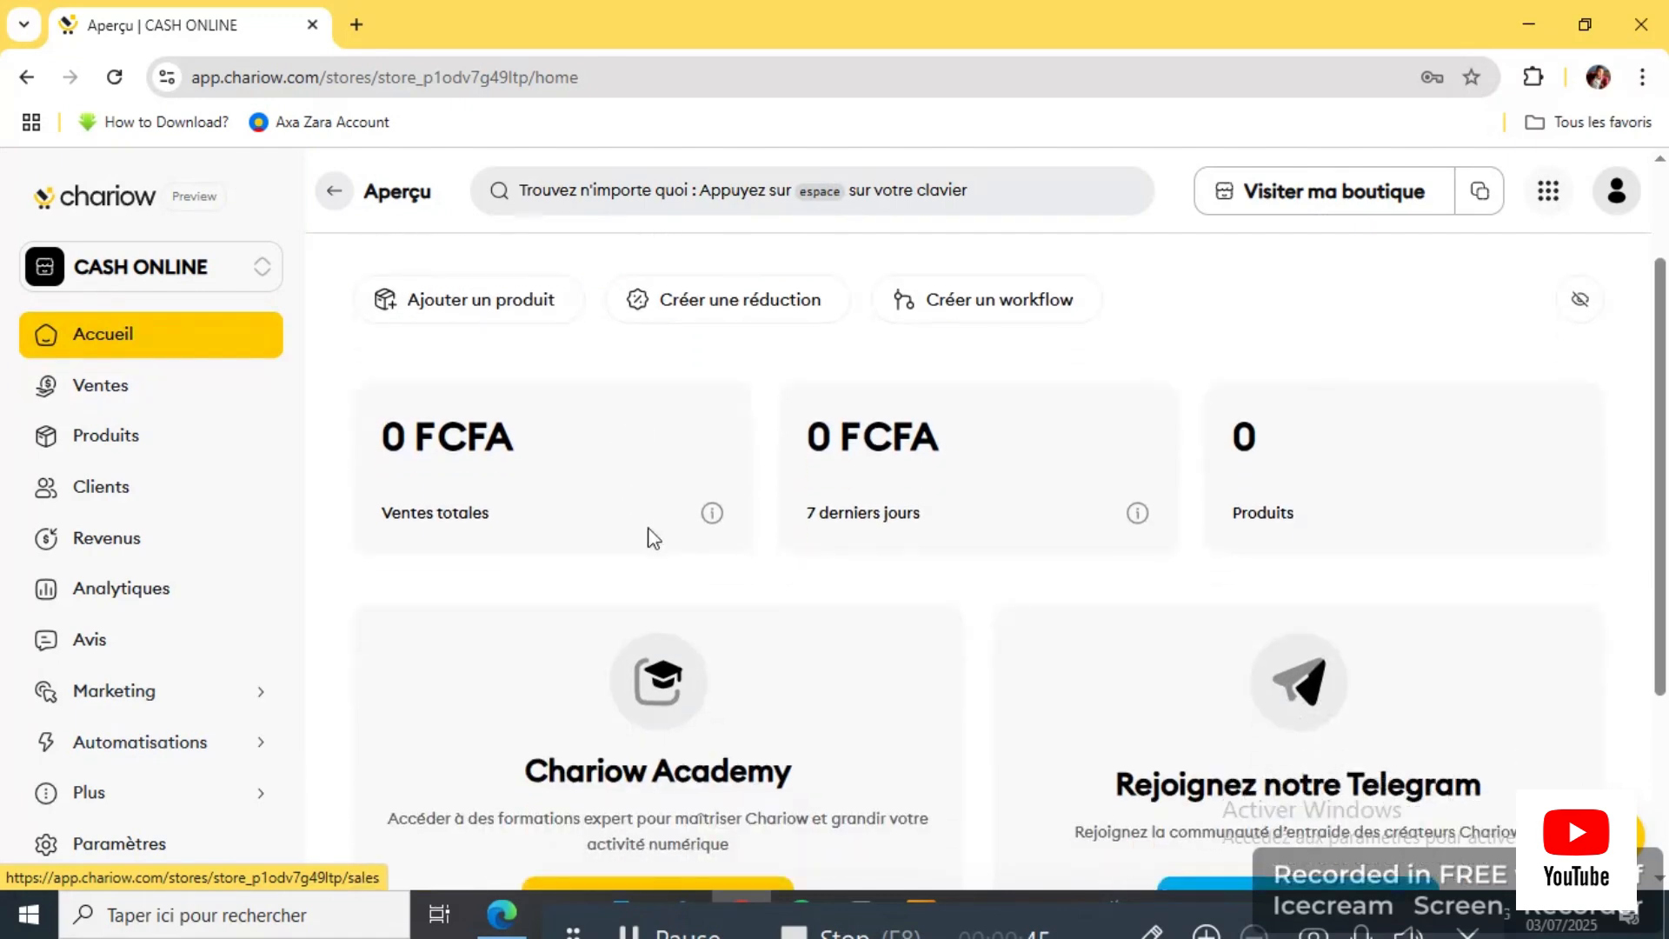
scroll(652, 538, "up", 2)
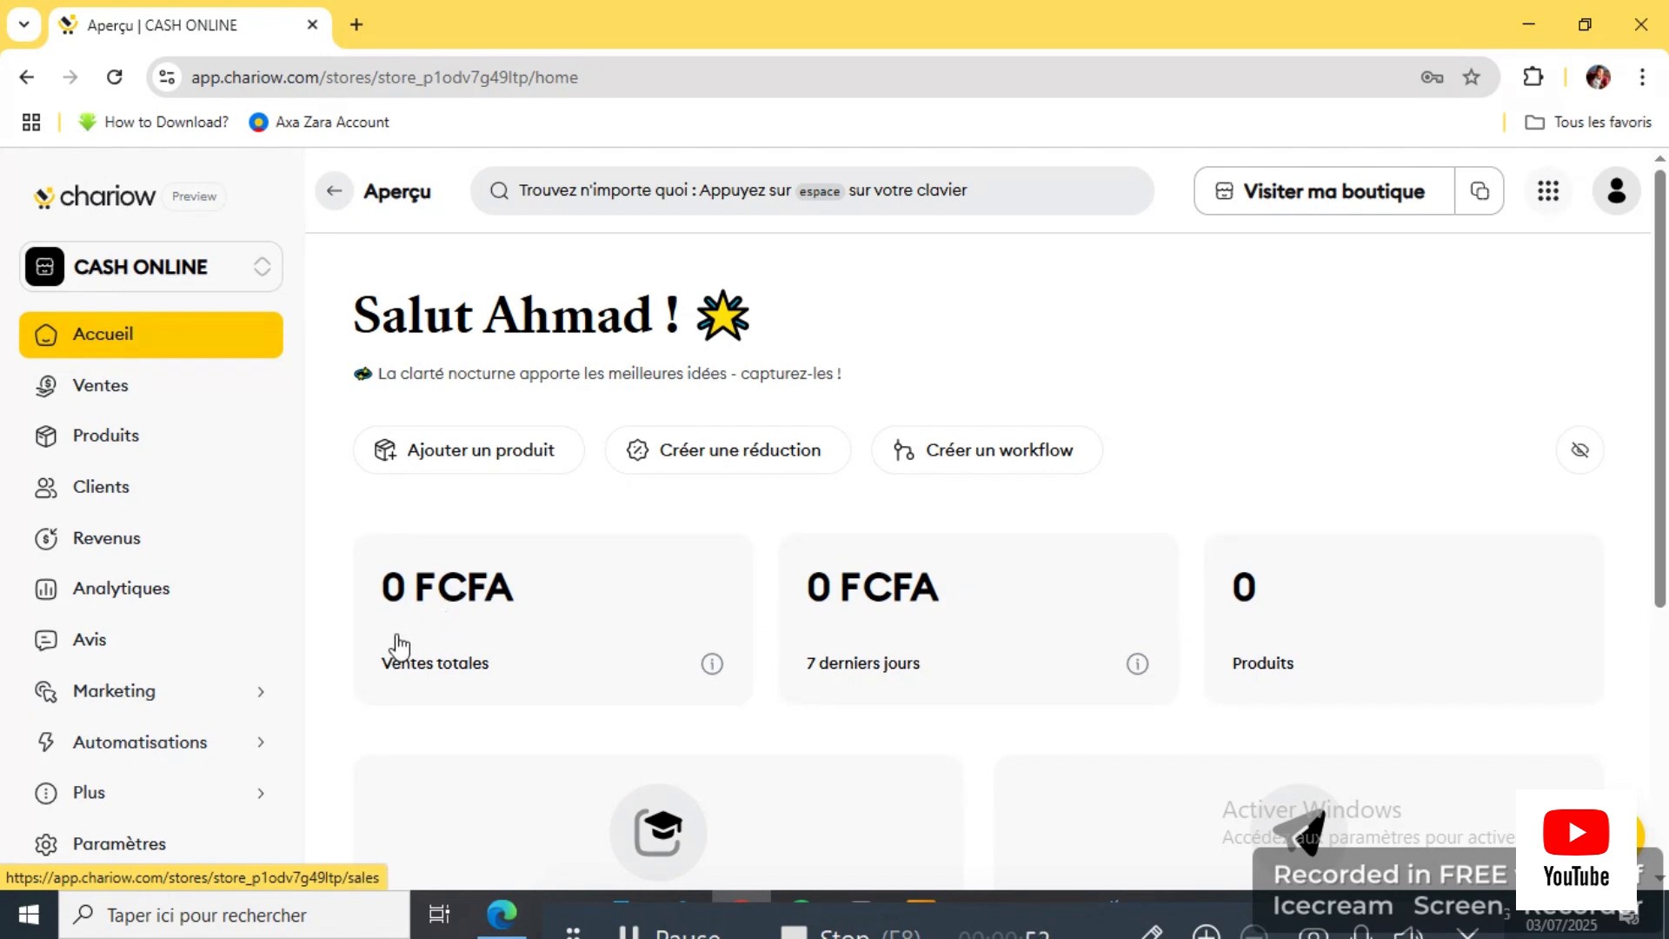
scroll(452, 679, "down", 5)
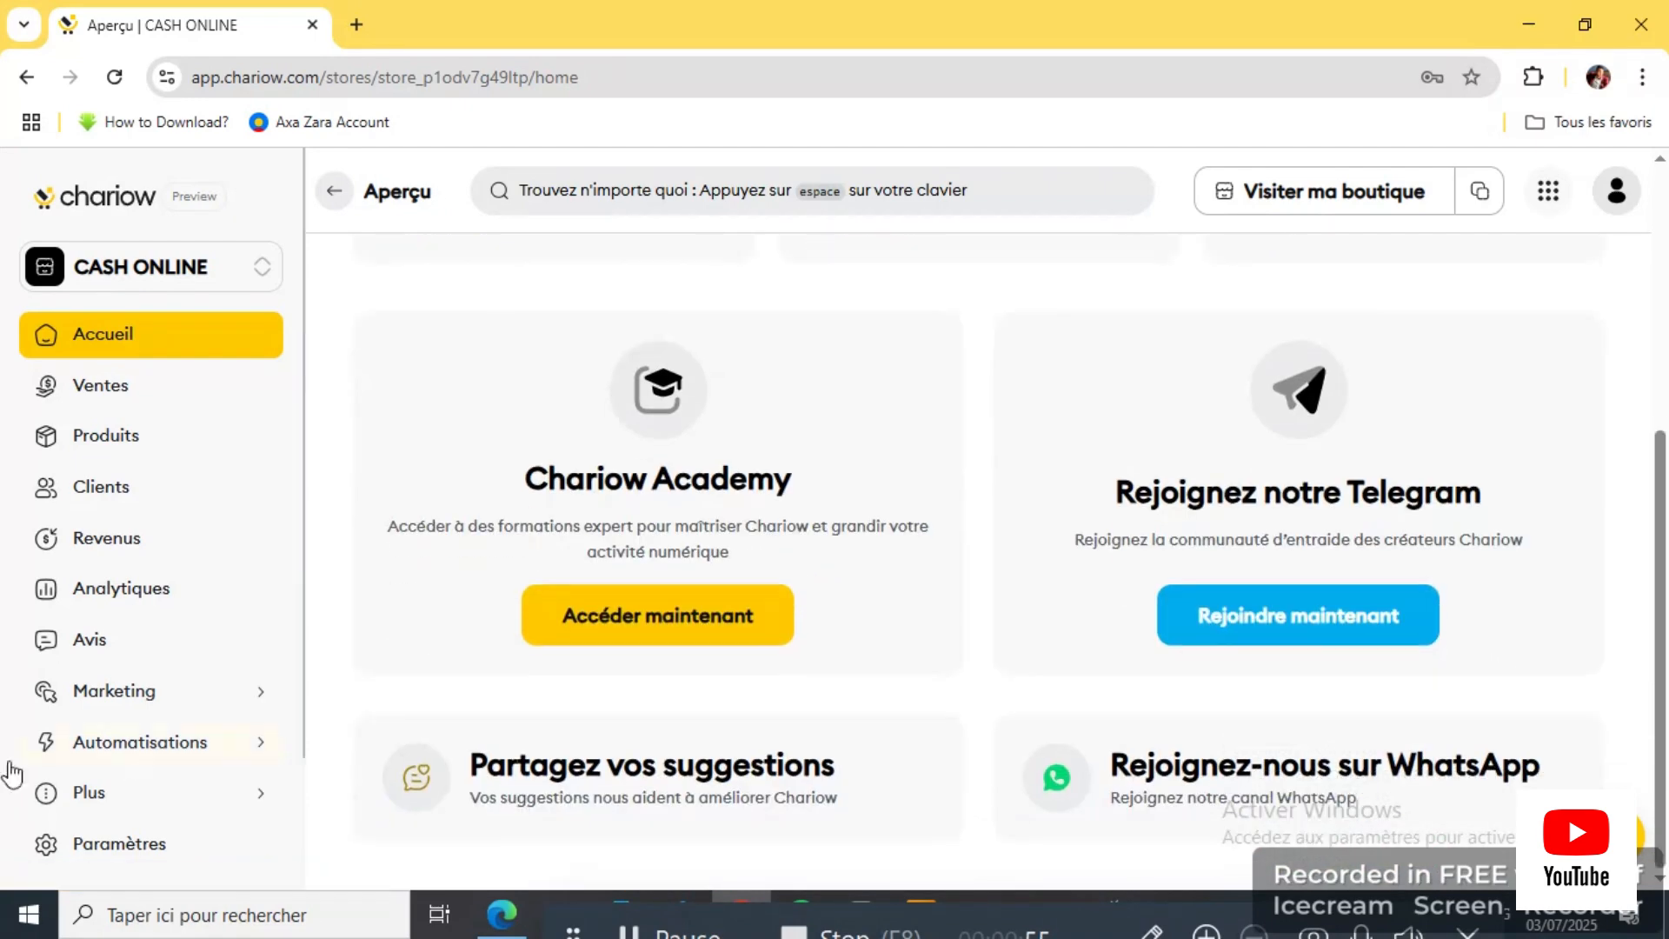
scroll(113, 713, "down", 2)
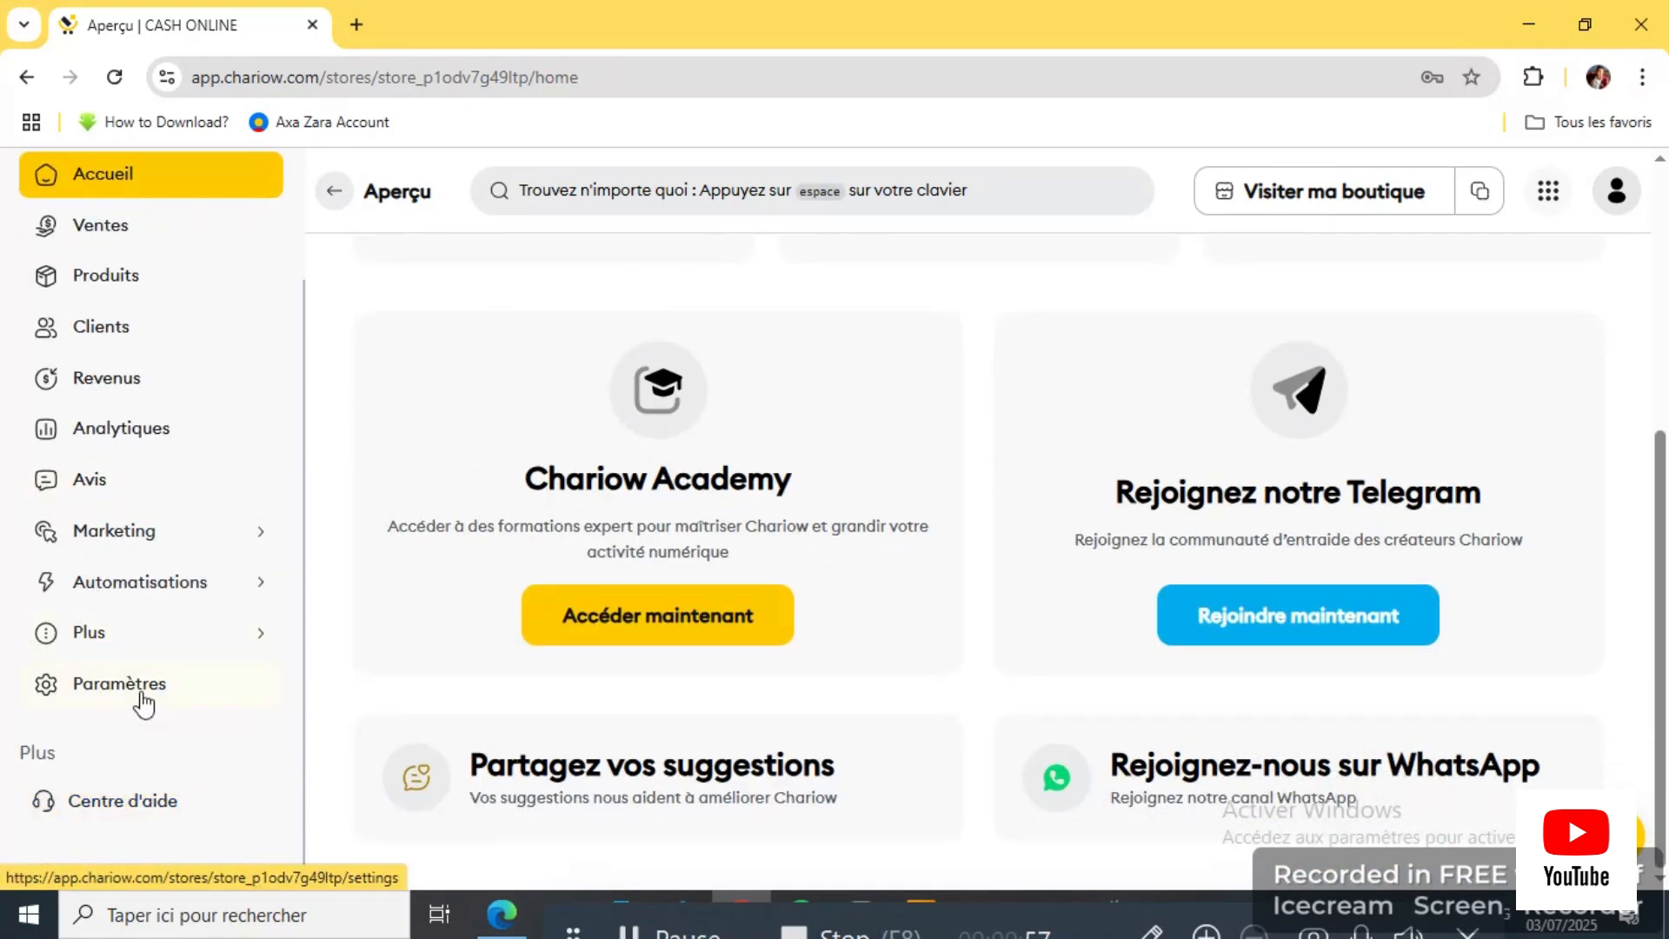
scroll(139, 700, "up", 2)
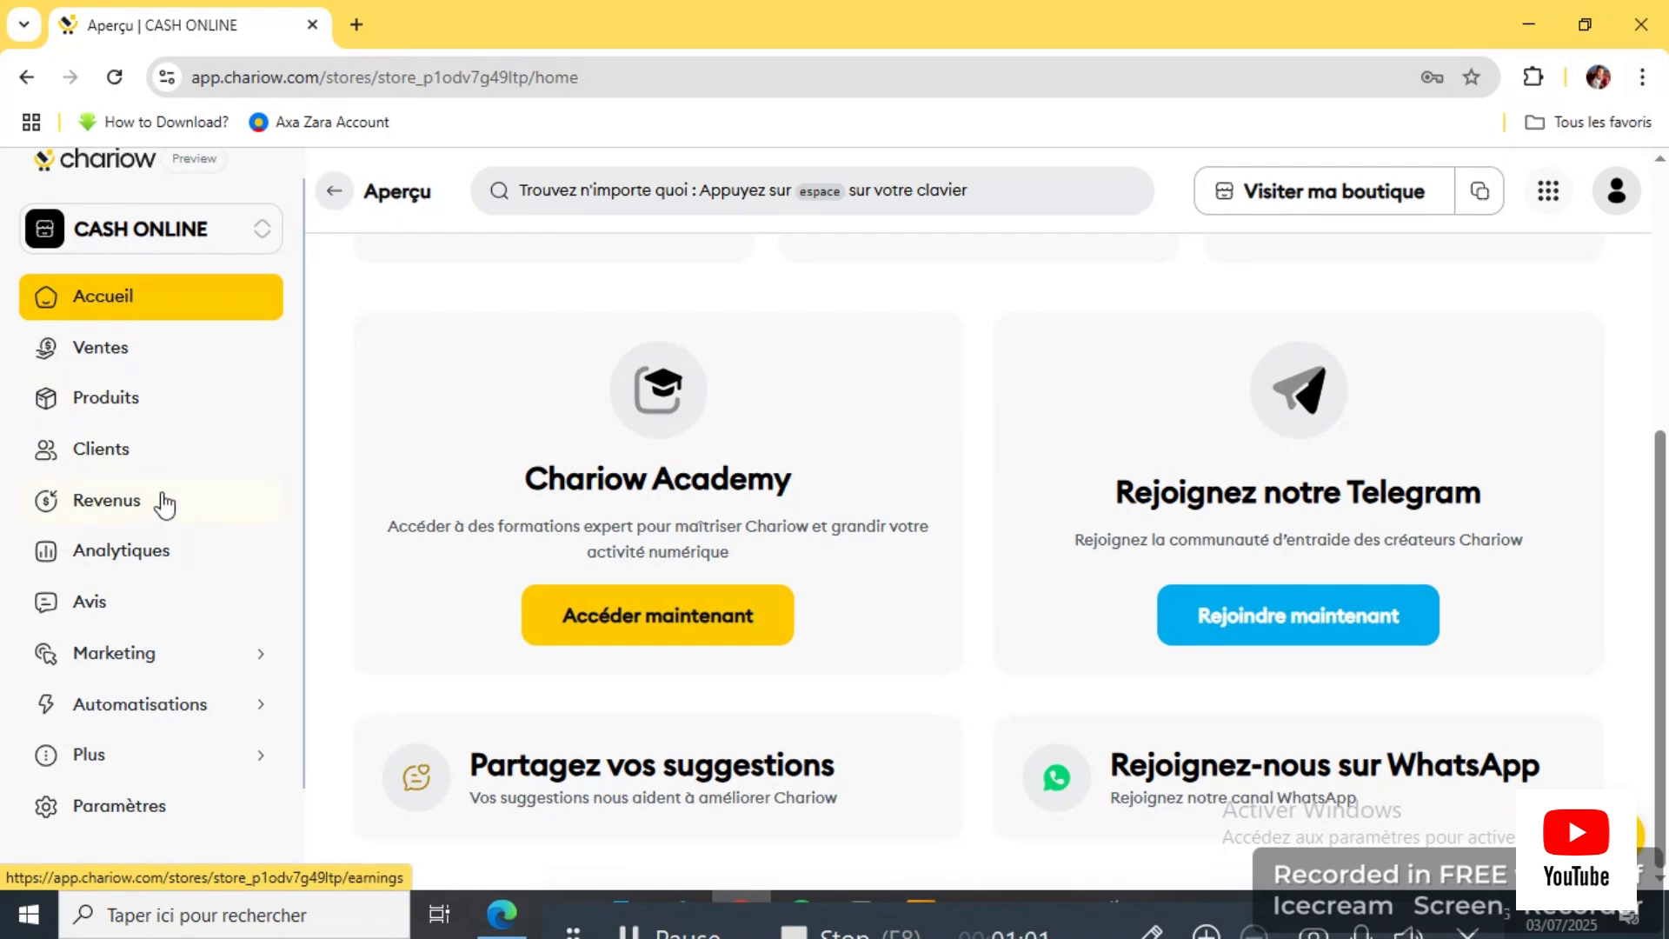
left_click(109, 502)
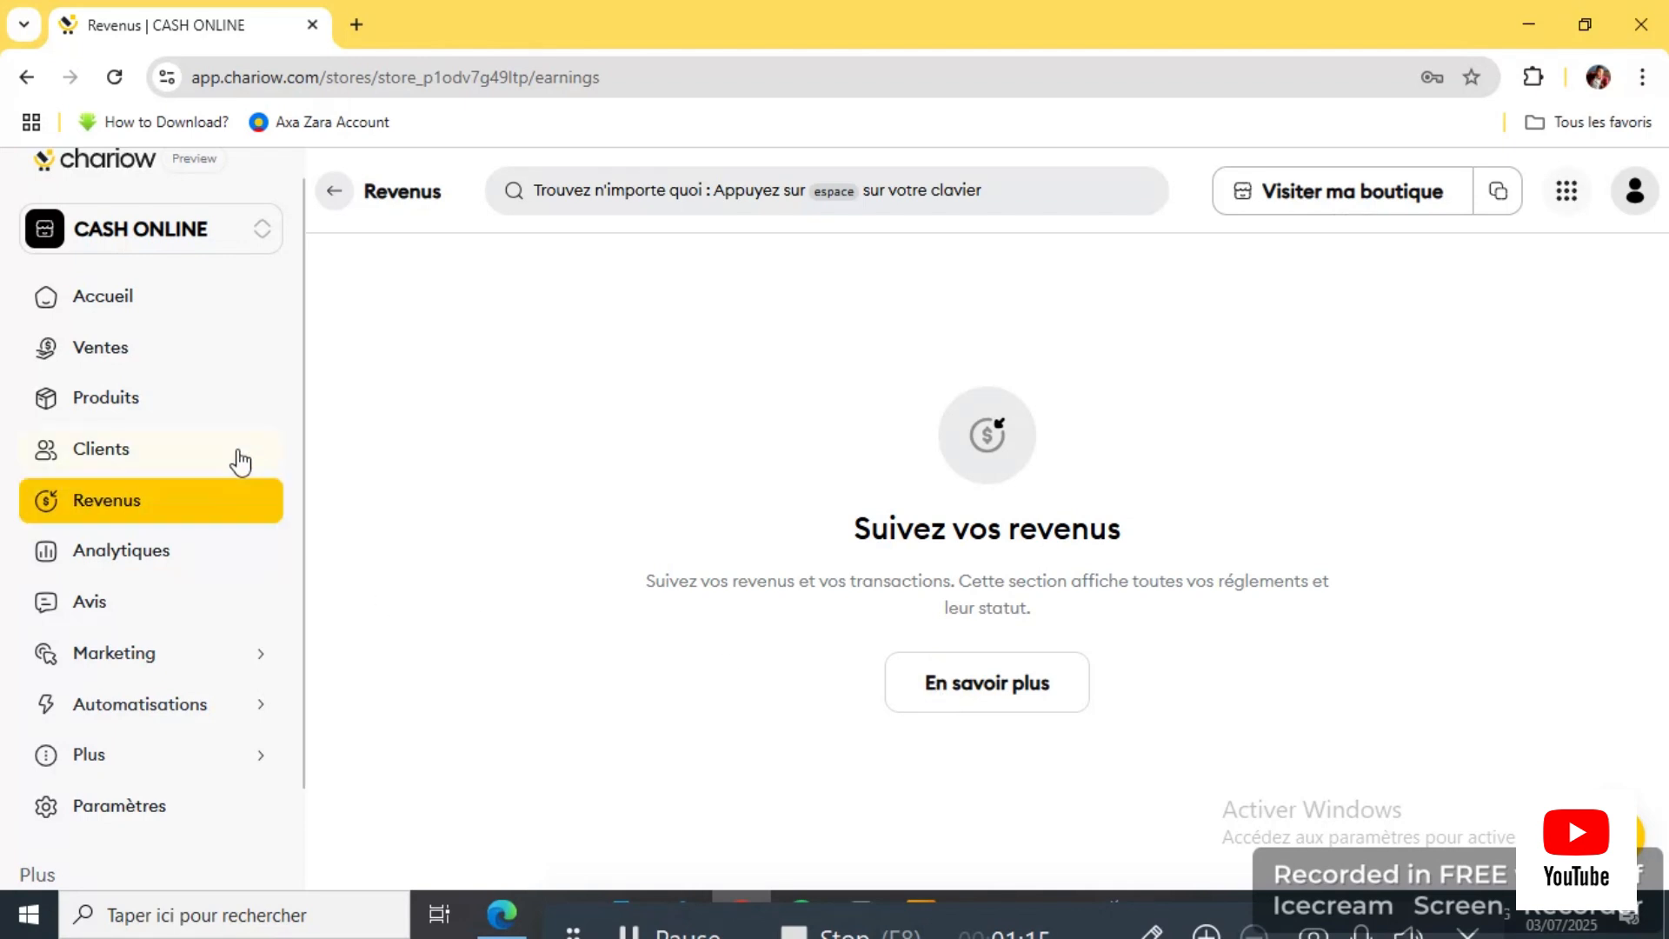
scroll(228, 435, "up", 1)
scroll(228, 435, "up", 1)
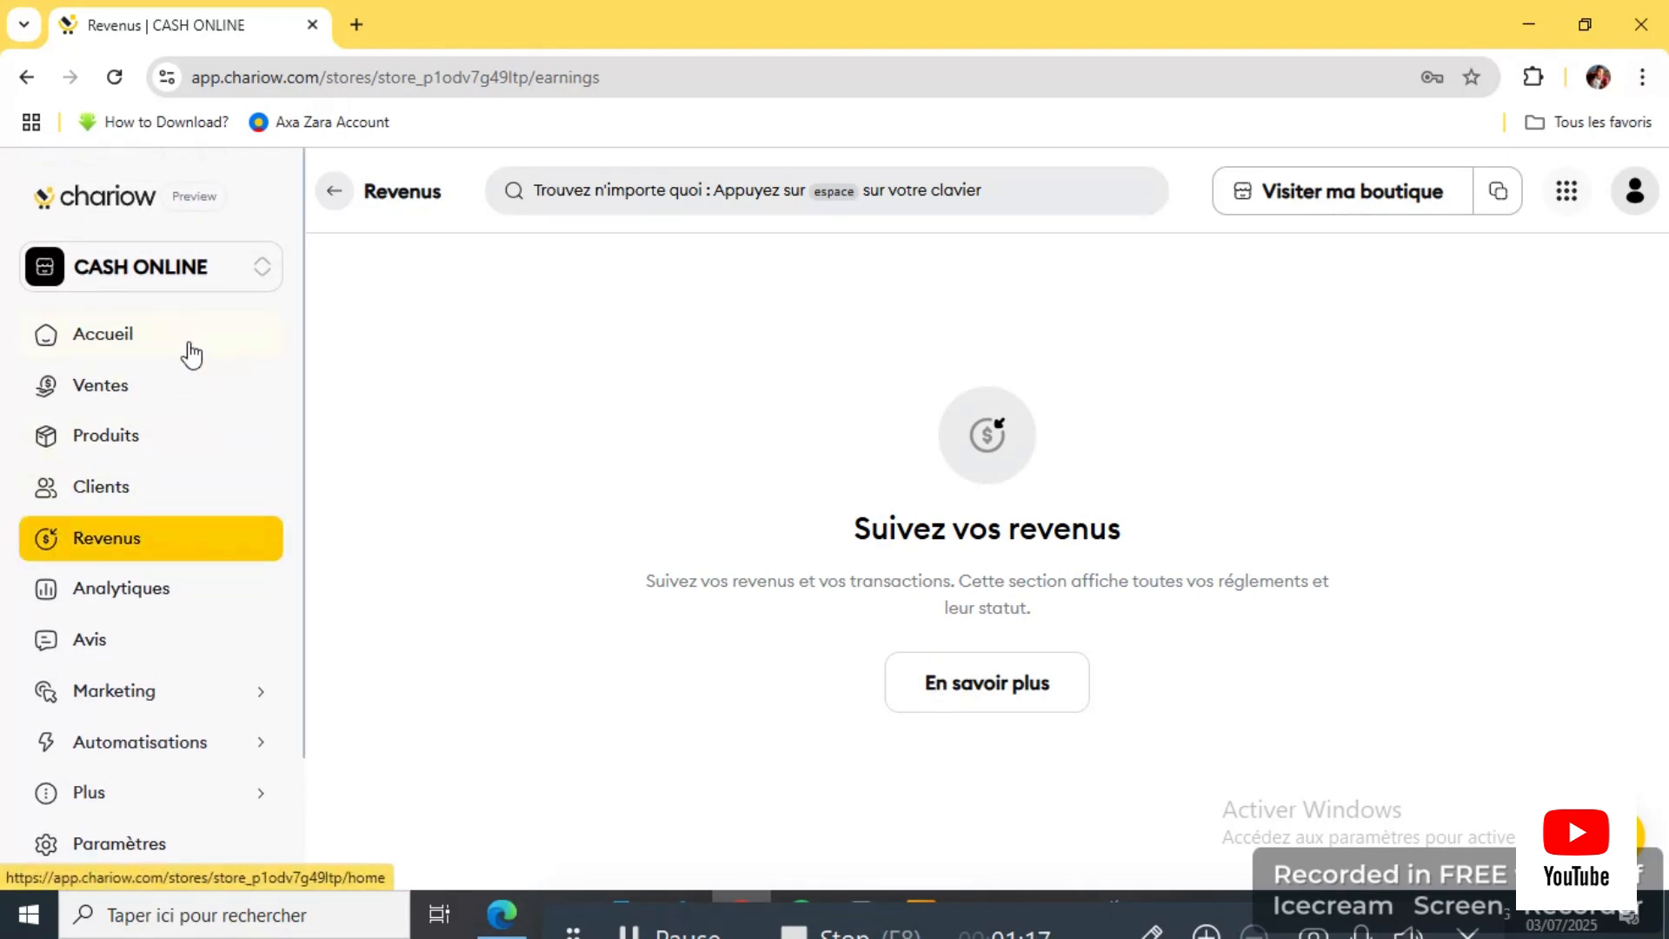